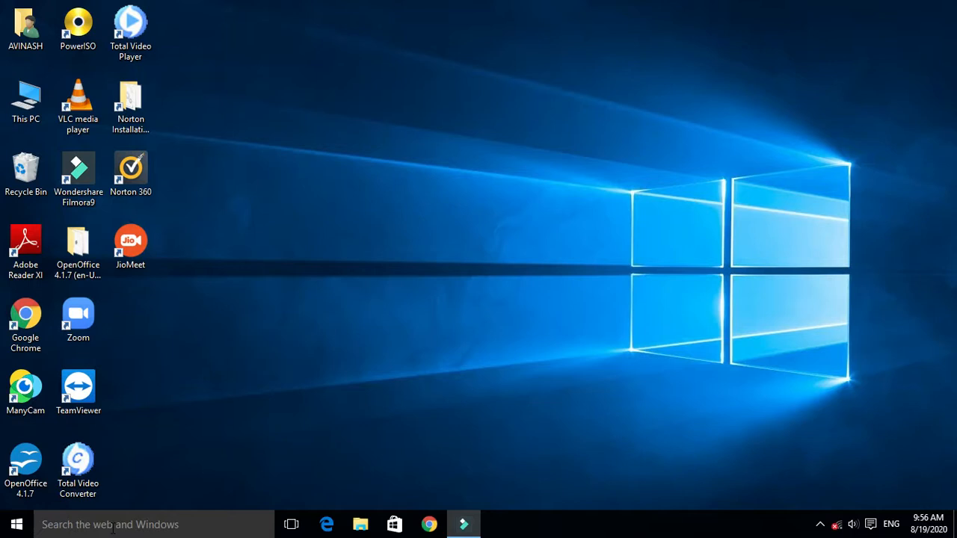
- Launch OpenOffice, recover the crashed Untitled 1 document and close it
{"action": "double_click", "coordinate": [27, 470]}
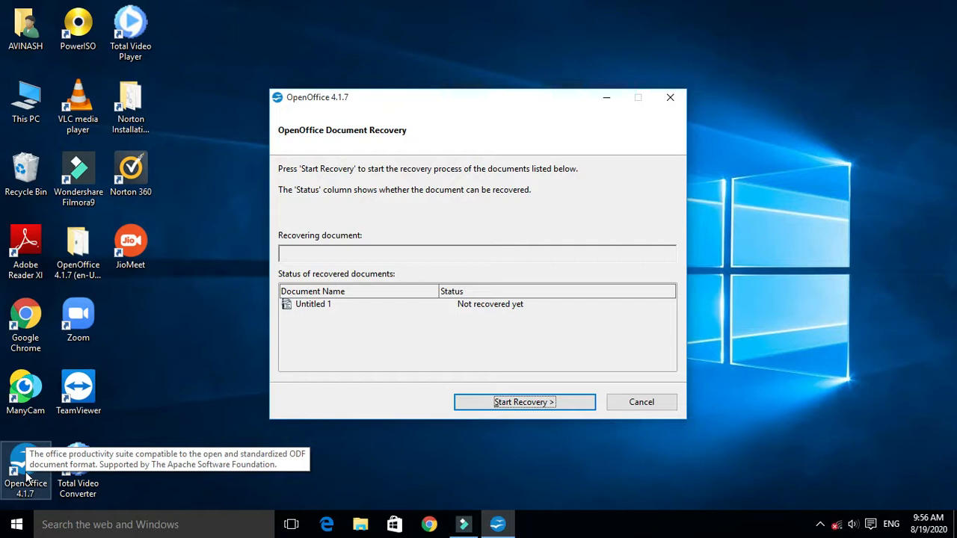
{"action": "left_click", "coordinate": [562, 407]}
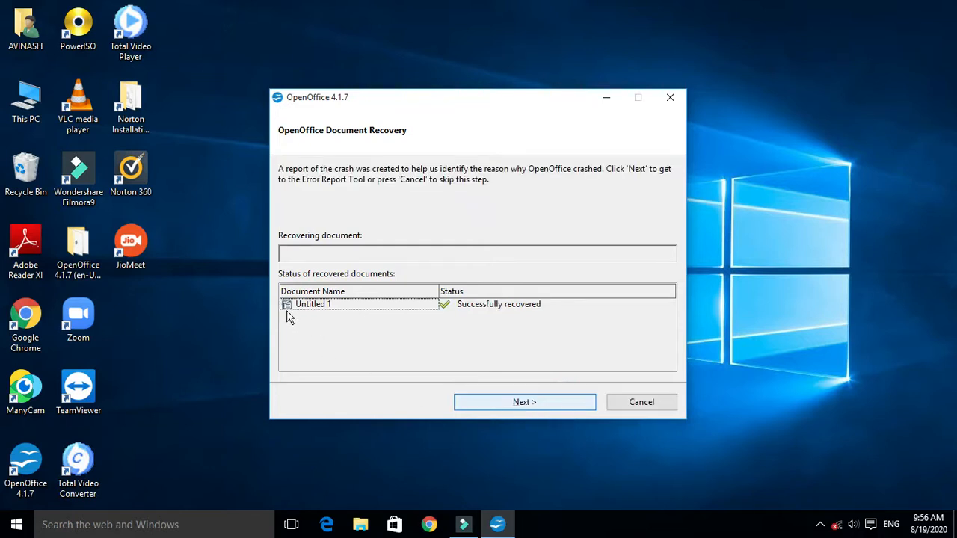
{"action": "left_click", "coordinate": [523, 402]}
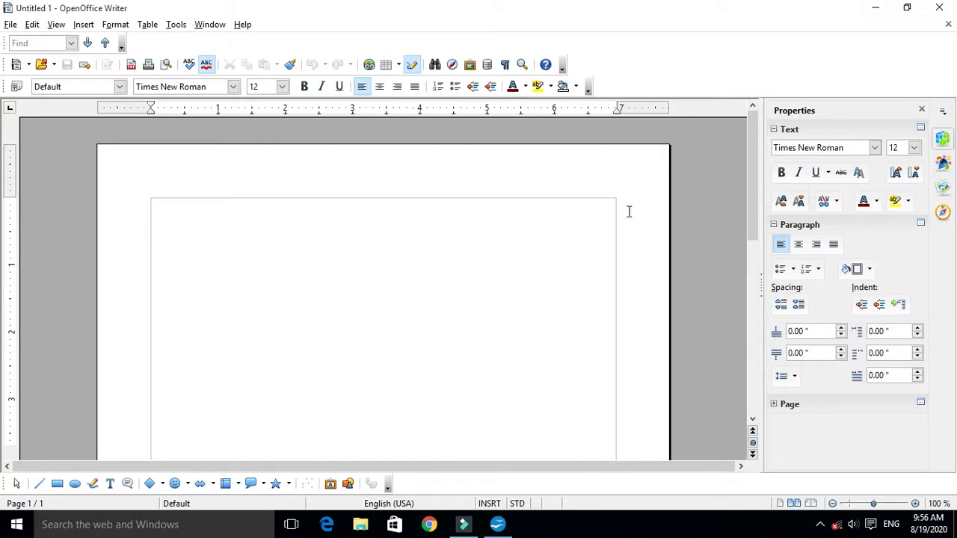
{"action": "left_click", "coordinate": [953, 9]}
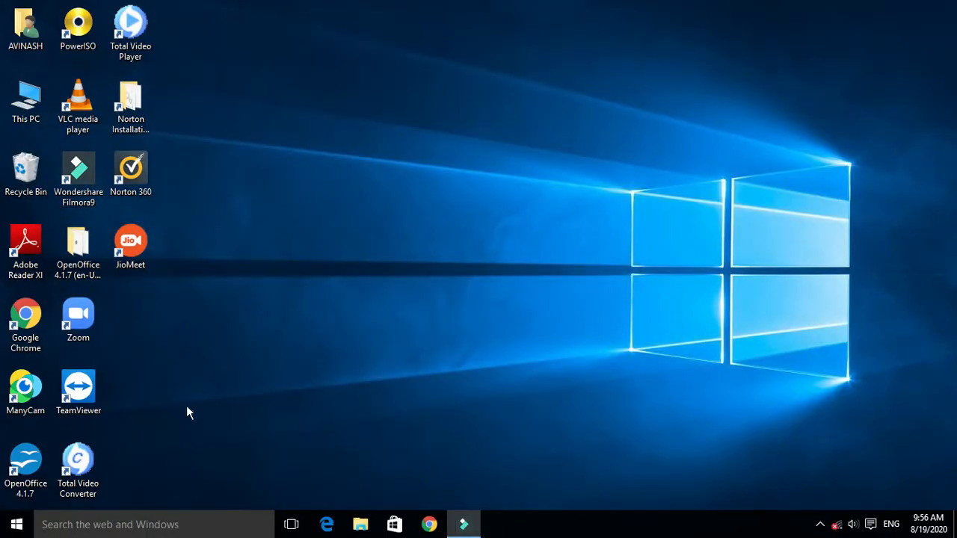
- Create a new OpenOffice text document and insert a table with 6 columns and 10 rows
{"action": "double_click", "coordinate": [26, 459]}
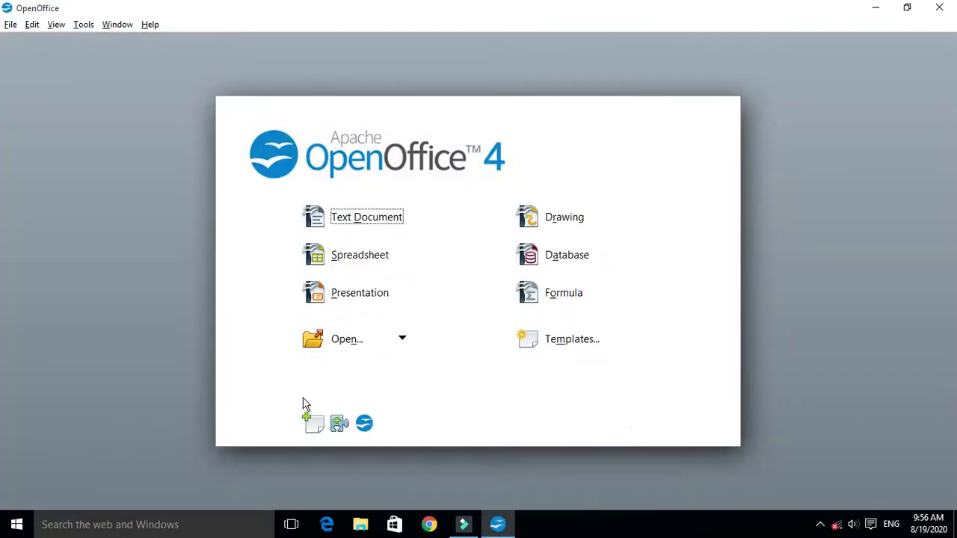
{"action": "left_click", "coordinate": [353, 224]}
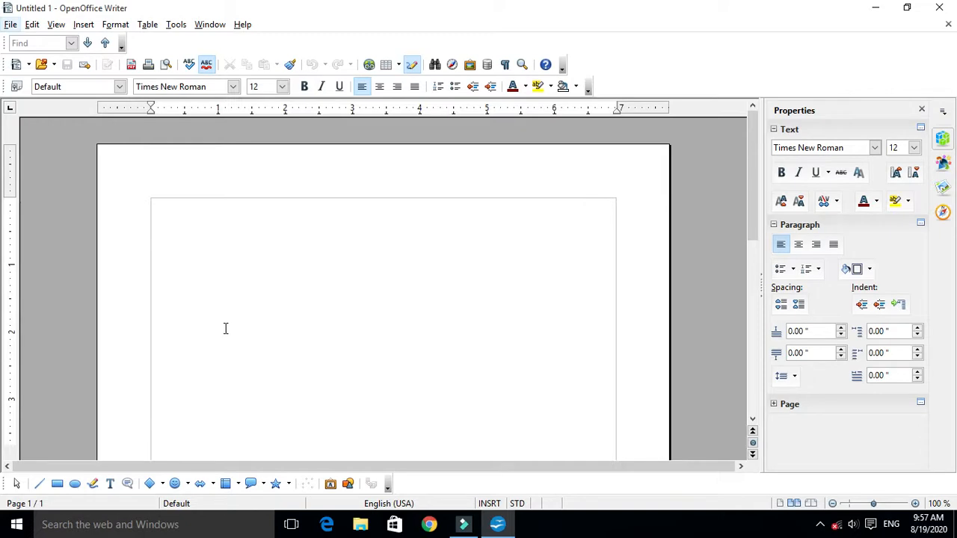
{"action": "left_click", "coordinate": [400, 67]}
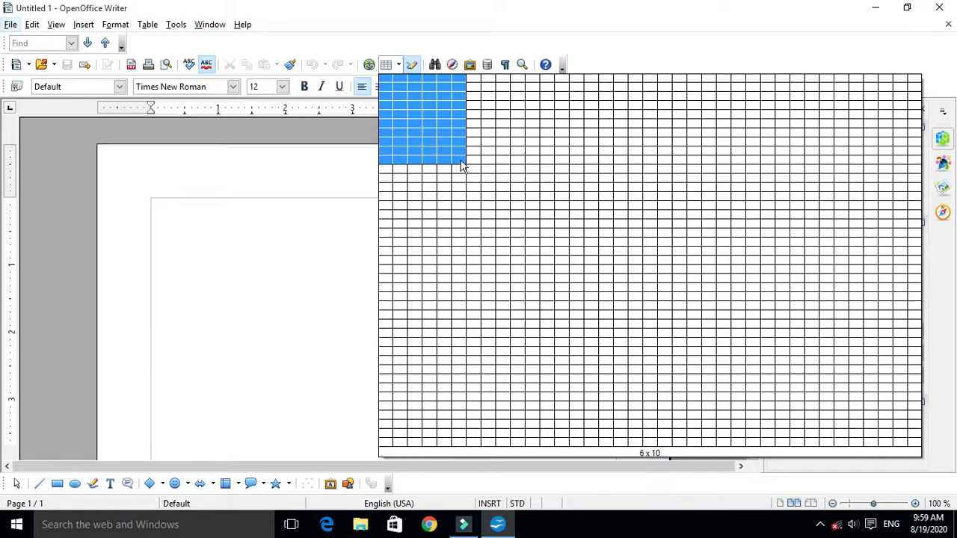
{"action": "left_click", "coordinate": [461, 166]}
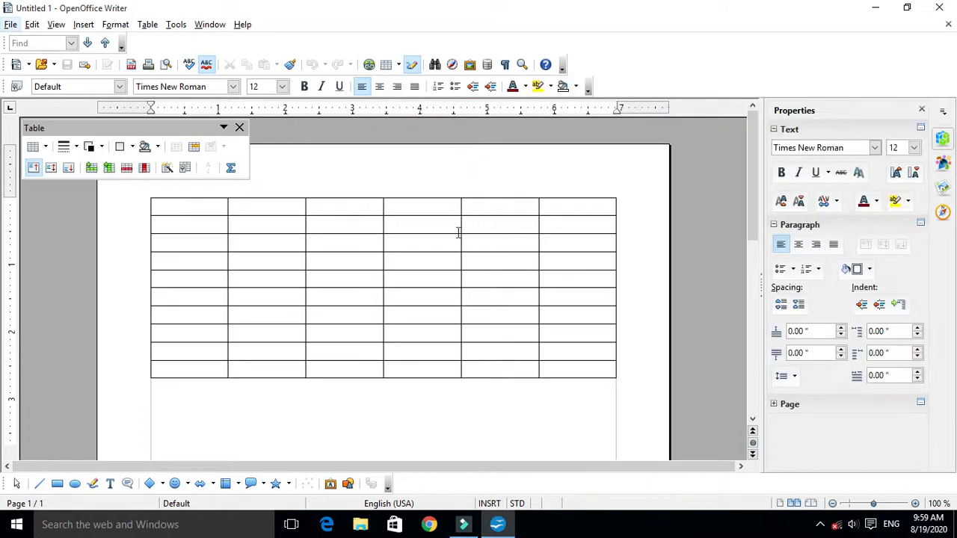
- Select all cells of the table and give their borders the 1 pt line style
{"action": "left_click_drag", "start_coordinate": [192, 214], "coordinate": [344, 436]}
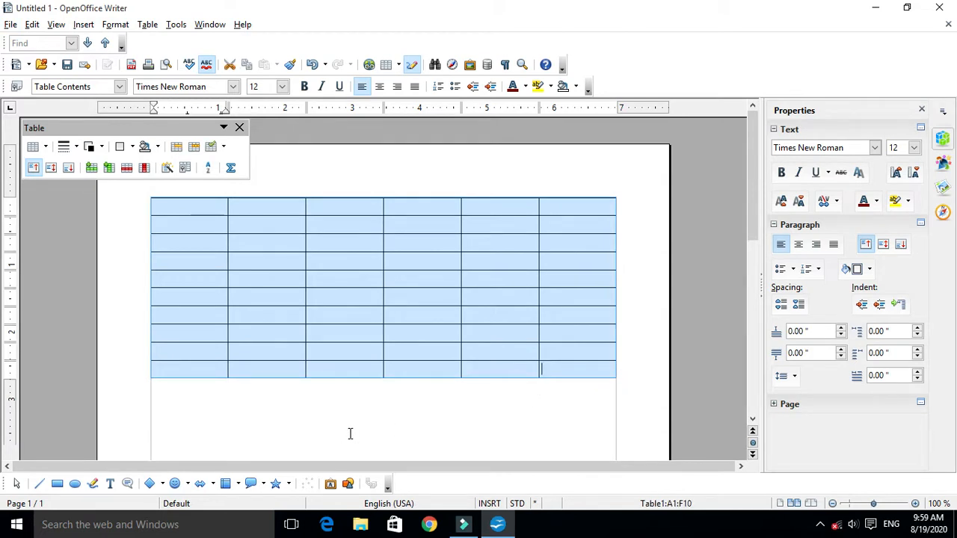
{"action": "left_click_drag", "start_coordinate": [105, 131], "coordinate": [104, 142]}
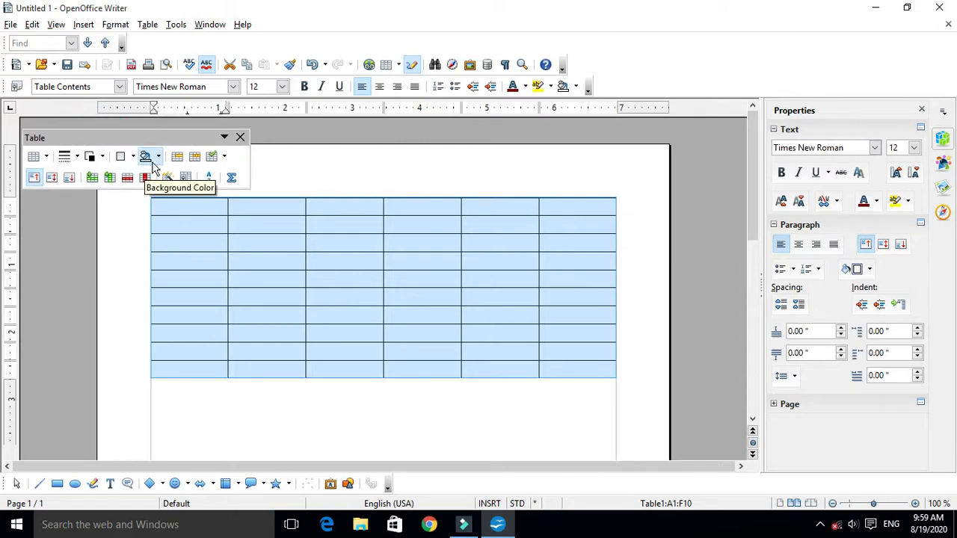
{"action": "left_click_drag", "start_coordinate": [97, 135], "coordinate": [97, 127]}
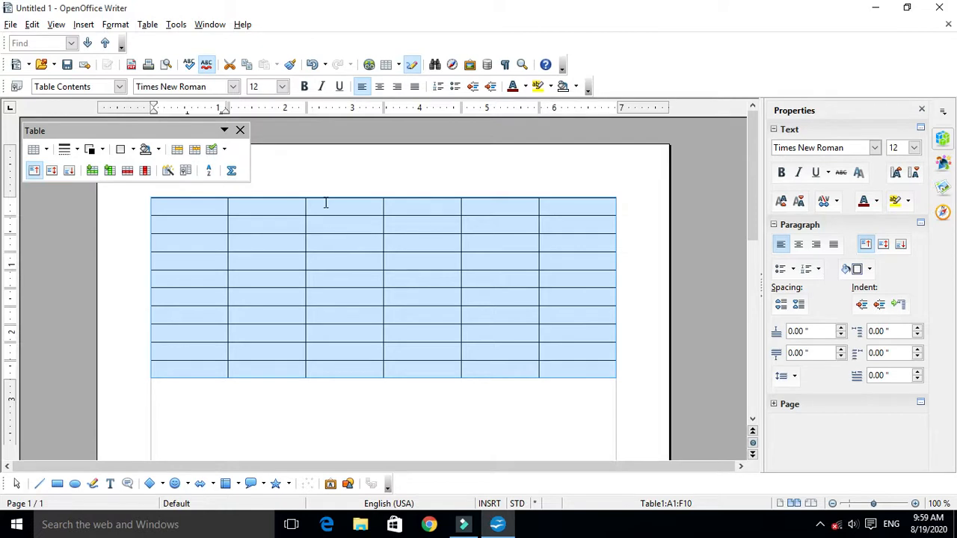
{"action": "left_click_drag", "start_coordinate": [141, 128], "coordinate": [140, 131]}
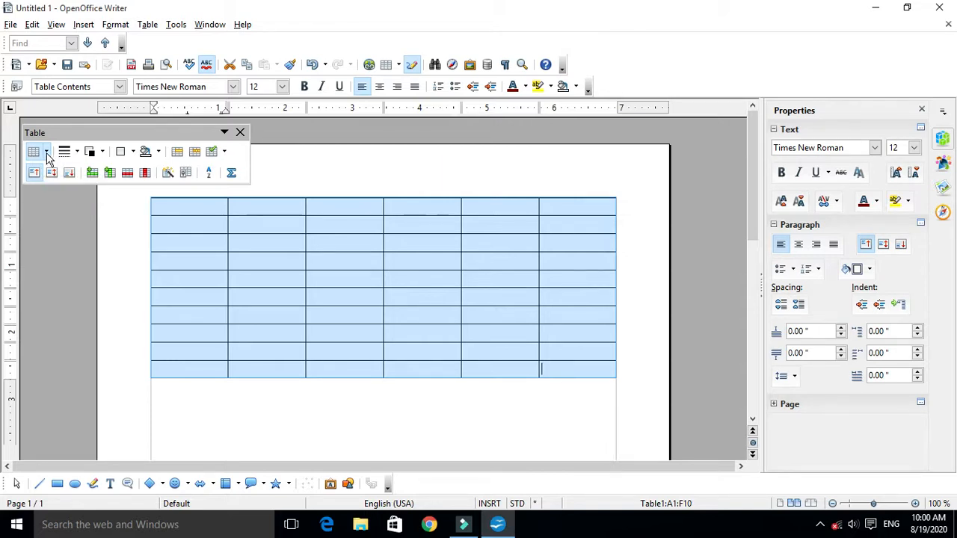
{"action": "left_click", "coordinate": [75, 158]}
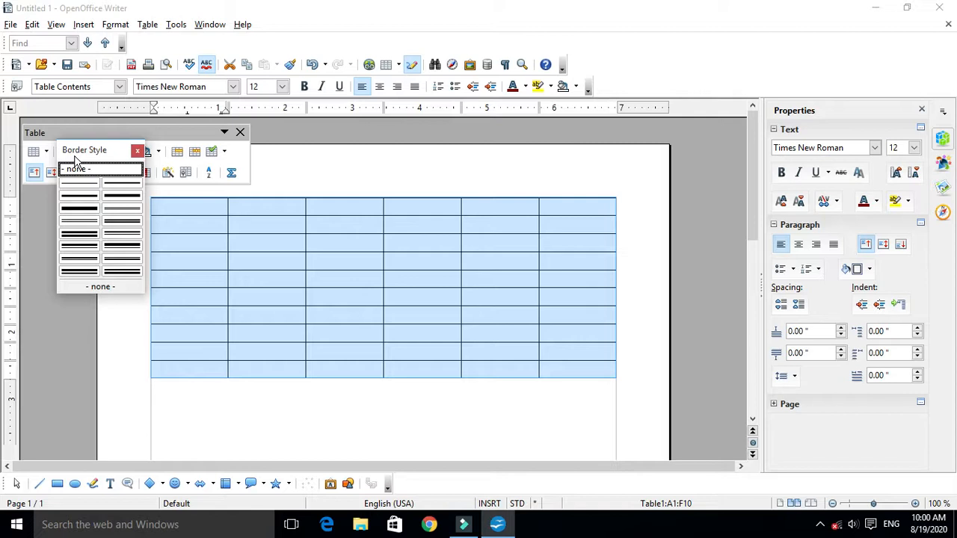
{"action": "left_click", "coordinate": [122, 184]}
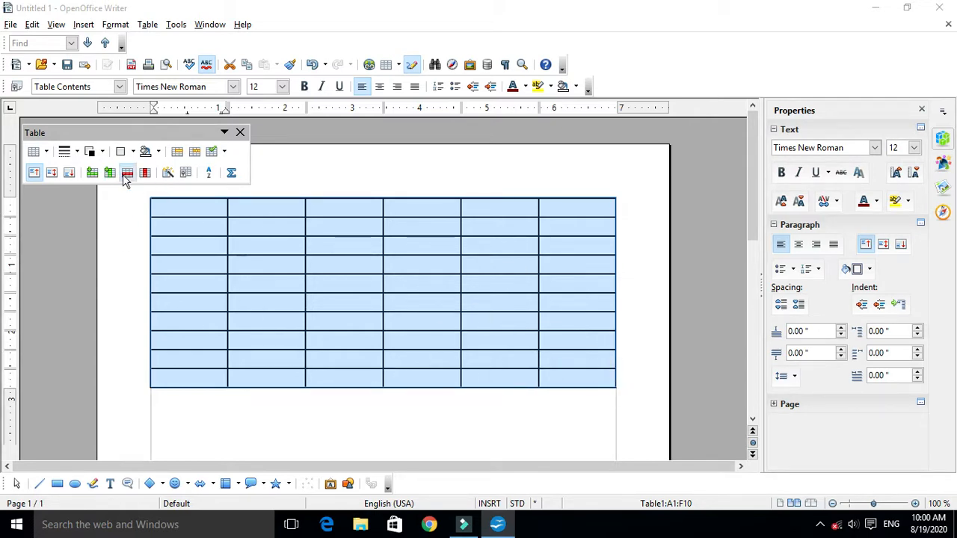
- Change the borders of the whole table to a thin double-line style and deselect the cells
{"action": "left_click", "coordinate": [76, 151]}
{"action": "left_click", "coordinate": [112, 208]}
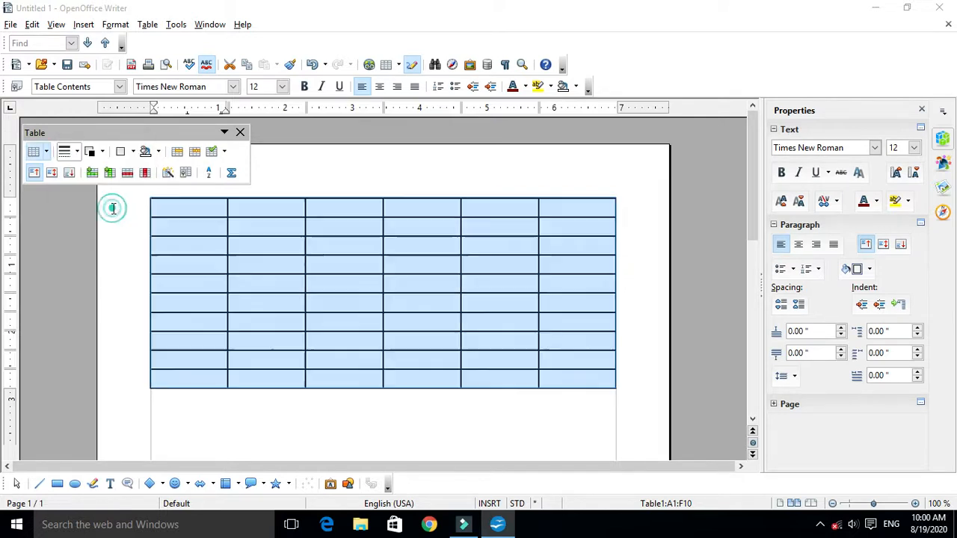
{"action": "left_click", "coordinate": [59, 152]}
{"action": "left_click", "coordinate": [119, 209]}
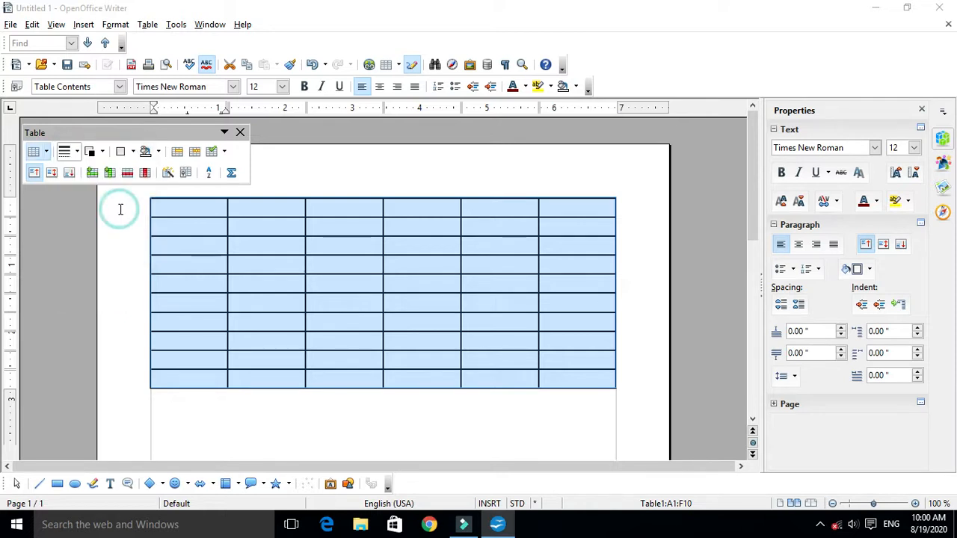
{"action": "left_click", "coordinate": [78, 152]}
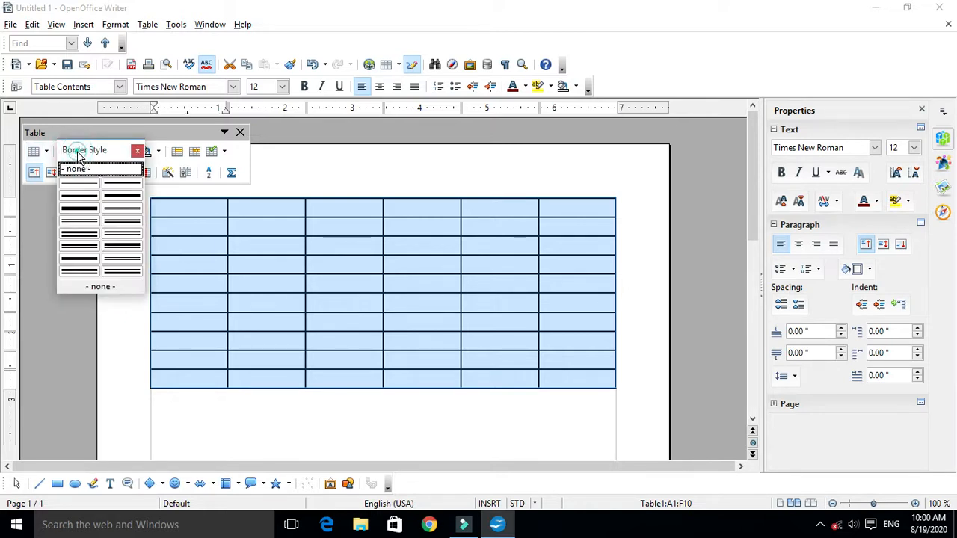
{"action": "left_click", "coordinate": [91, 223]}
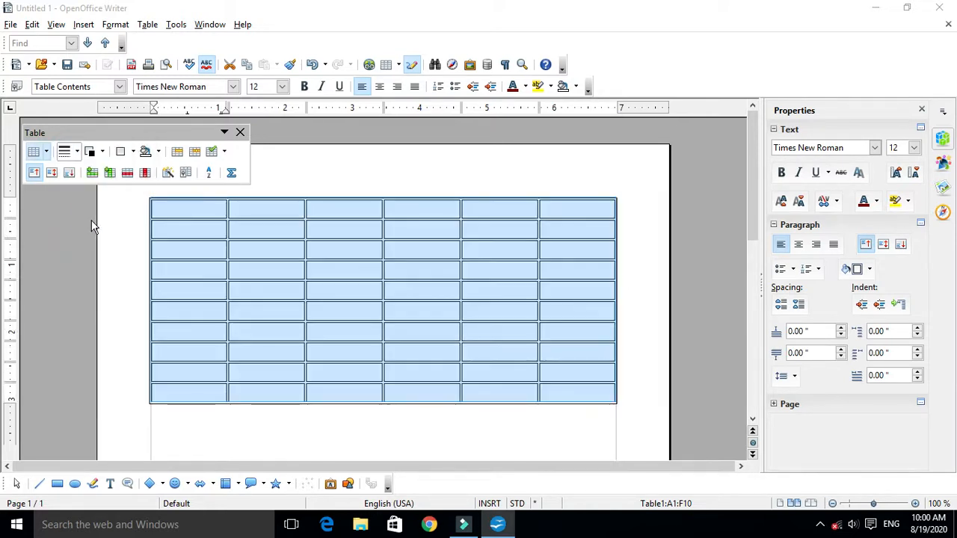
{"action": "left_click", "coordinate": [267, 329]}
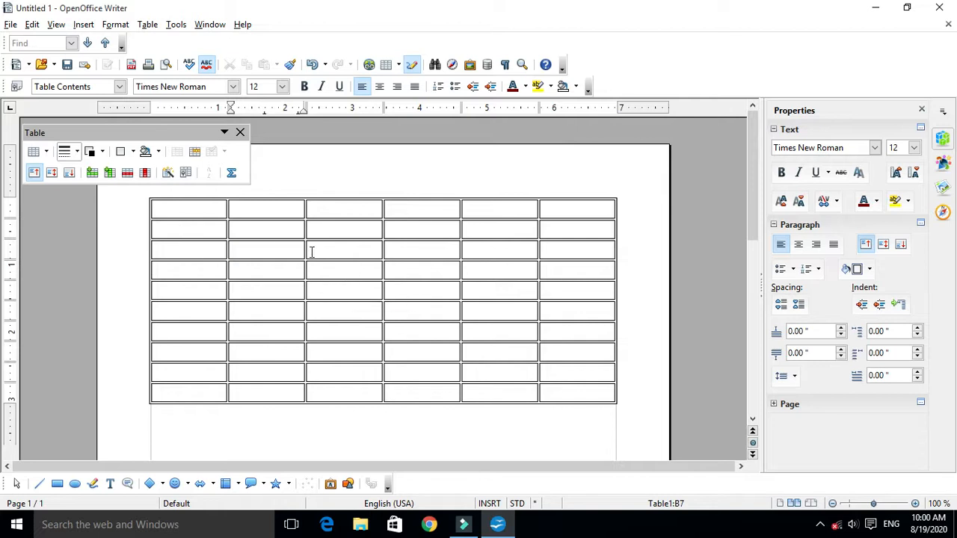
{"action": "left_click_drag", "start_coordinate": [197, 207], "coordinate": [596, 392]}
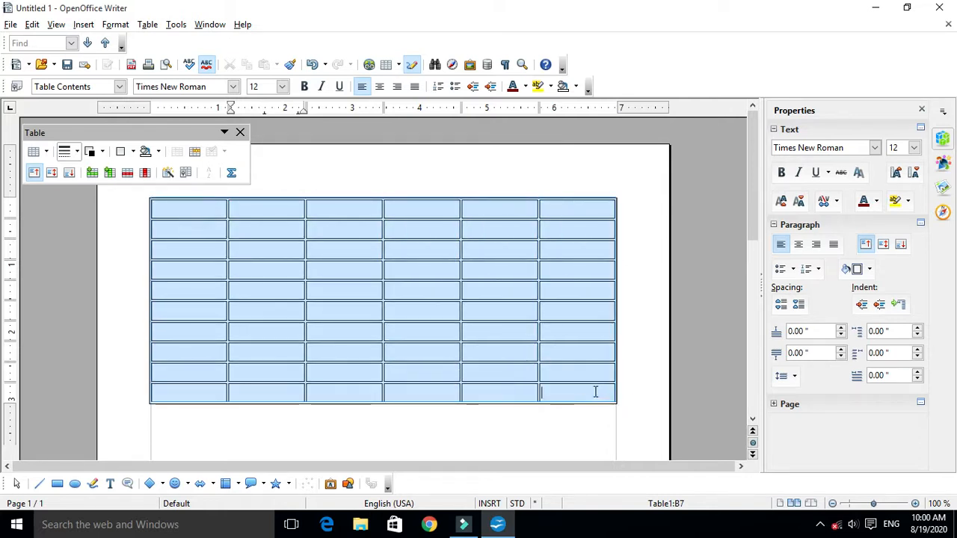
{"action": "left_click", "coordinate": [77, 152]}
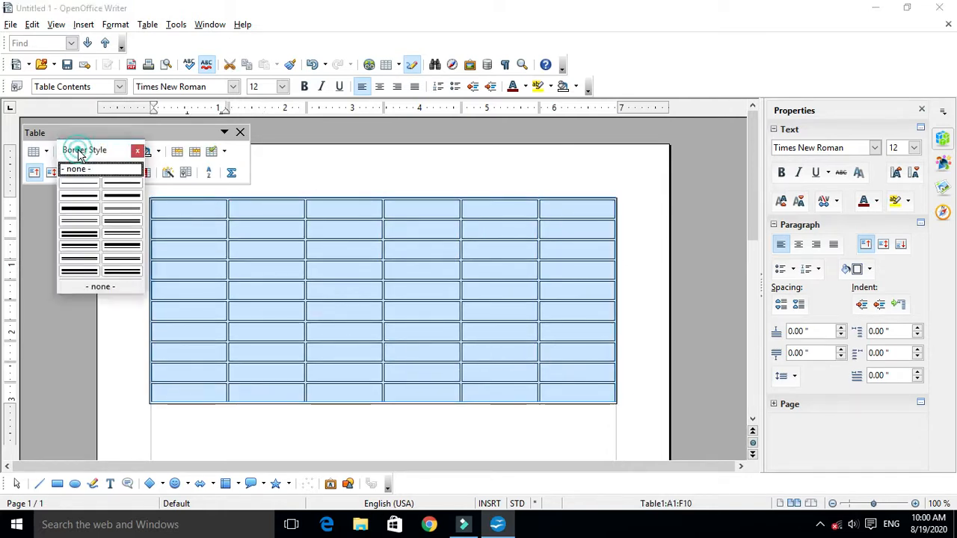
{"action": "left_click", "coordinate": [268, 316]}
{"action": "left_click", "coordinate": [227, 273]}
- Give only the first table row a thin single-line border style
{"action": "left_click_drag", "start_coordinate": [199, 210], "coordinate": [565, 208]}
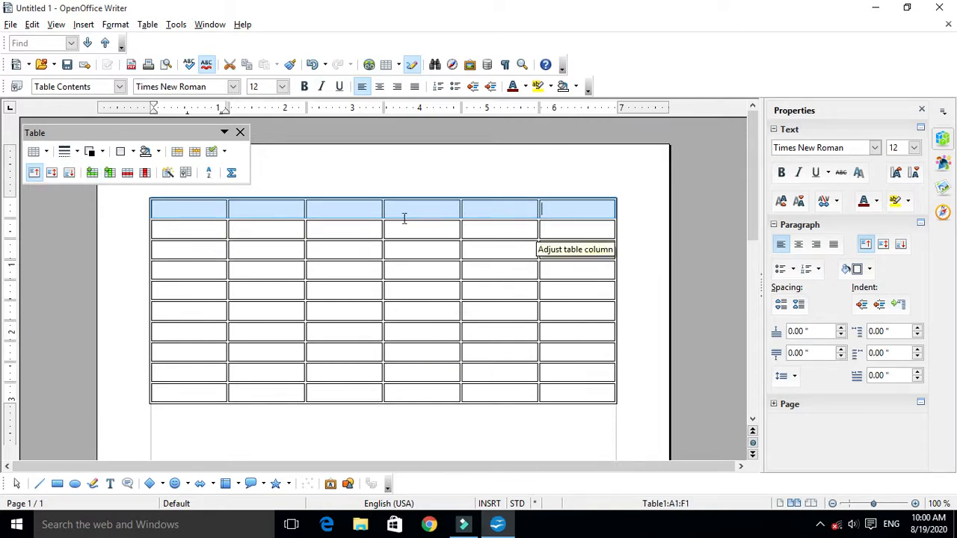
{"action": "left_click", "coordinate": [66, 151]}
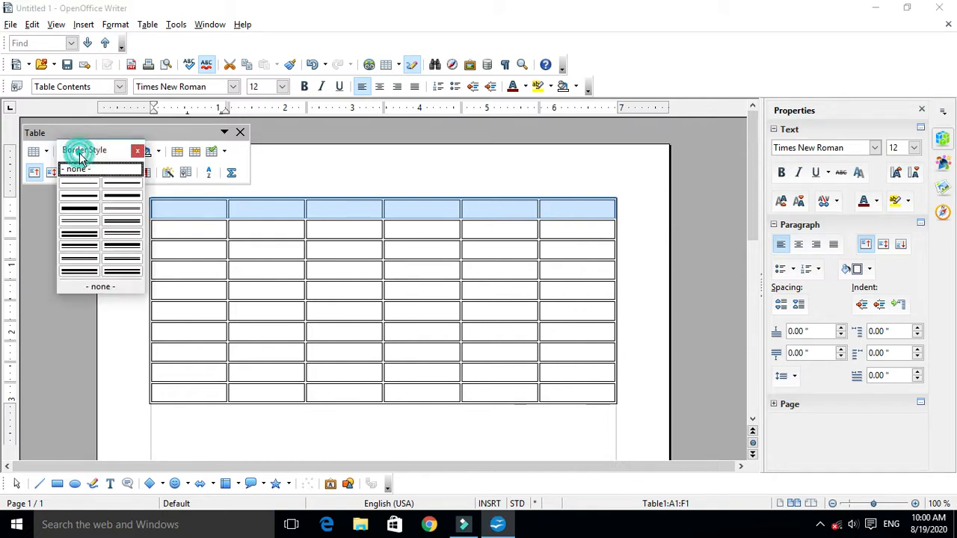
{"action": "left_click", "coordinate": [120, 197]}
{"action": "left_click", "coordinate": [348, 288]}
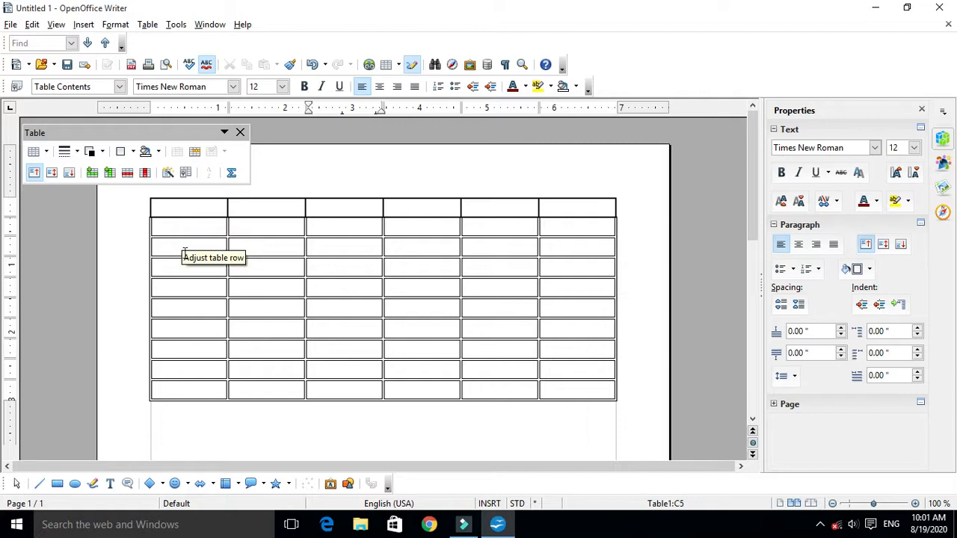
{"action": "left_click_drag", "start_coordinate": [163, 209], "coordinate": [591, 393]}
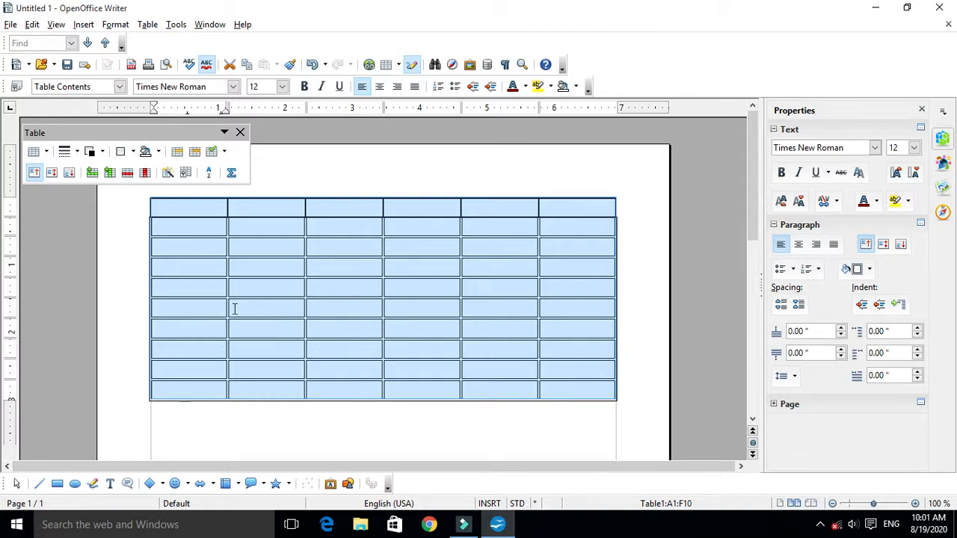
{"action": "left_click", "coordinate": [68, 152]}
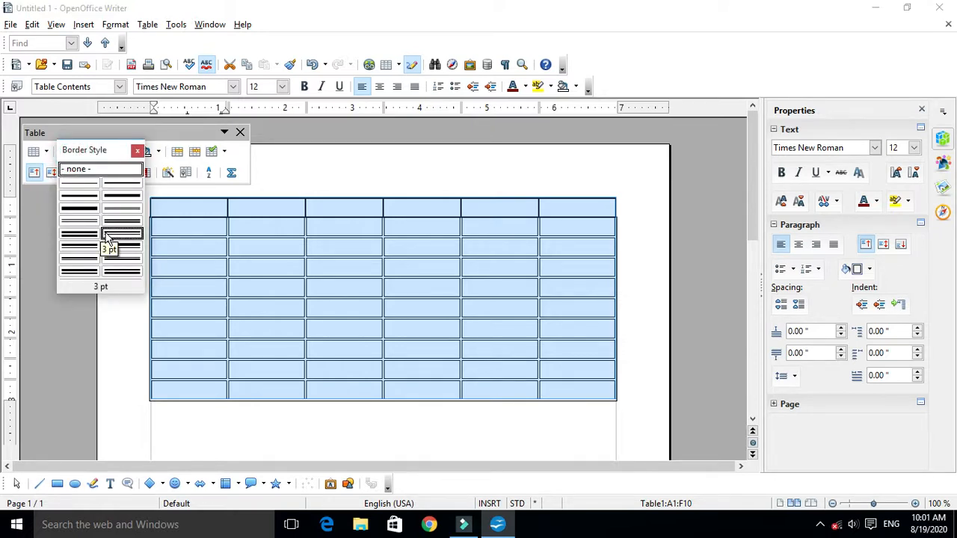
{"action": "left_click", "coordinate": [196, 240]}
{"action": "left_click", "coordinate": [188, 270]}
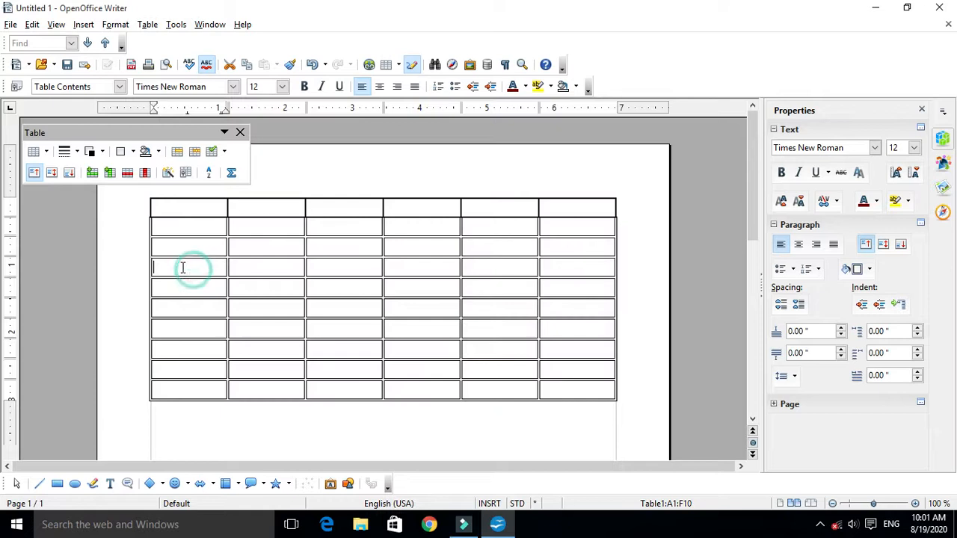
- Try a thick single-line border style on the fourth table row, and undo it
{"action": "left_click_drag", "start_coordinate": [164, 267], "coordinate": [602, 260]}
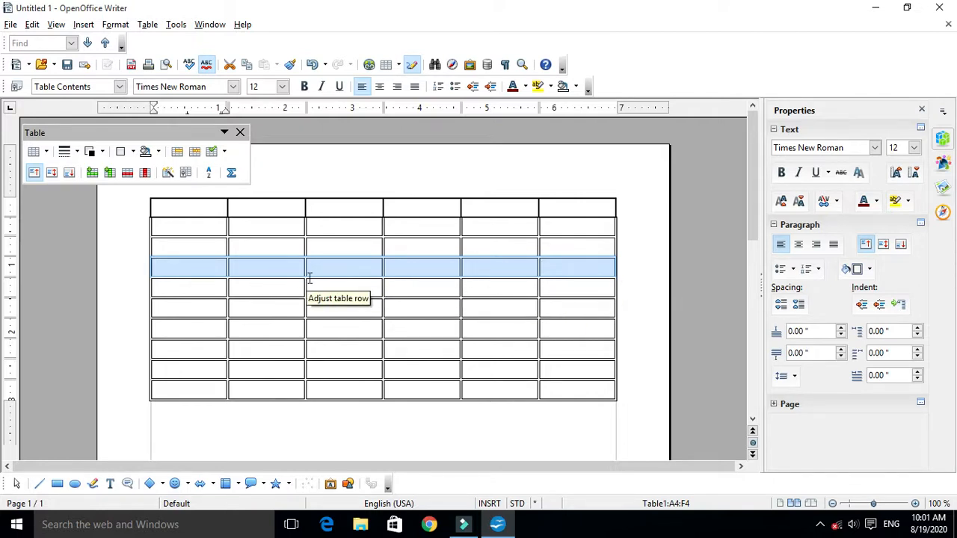
{"action": "left_click", "coordinate": [77, 152]}
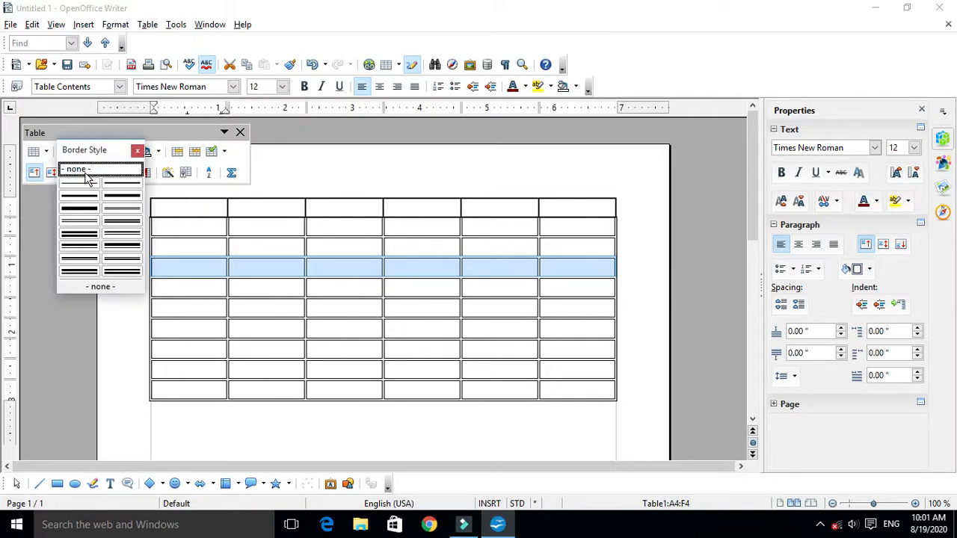
{"action": "left_click", "coordinate": [80, 208]}
{"action": "left_click", "coordinate": [356, 338]}
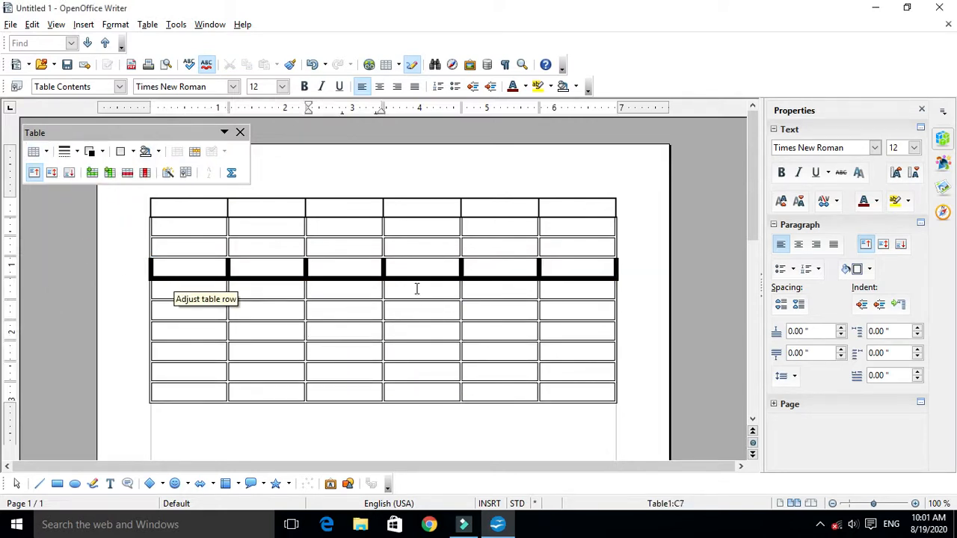
{"action": "left_click_drag", "start_coordinate": [416, 289], "coordinate": [416, 289]}
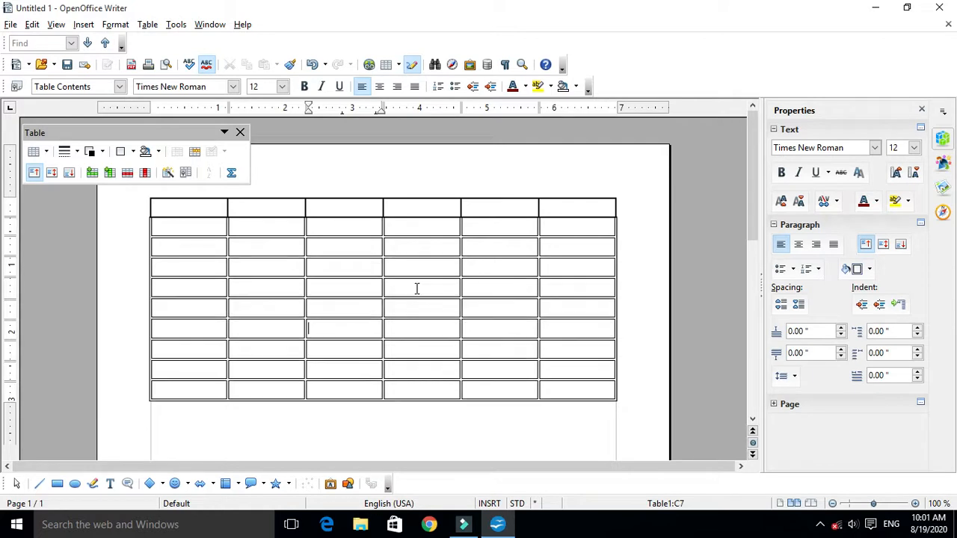
- Set the borders of the fourth table row to the 1 pt line style
{"action": "left_click_drag", "start_coordinate": [203, 266], "coordinate": [581, 265]}
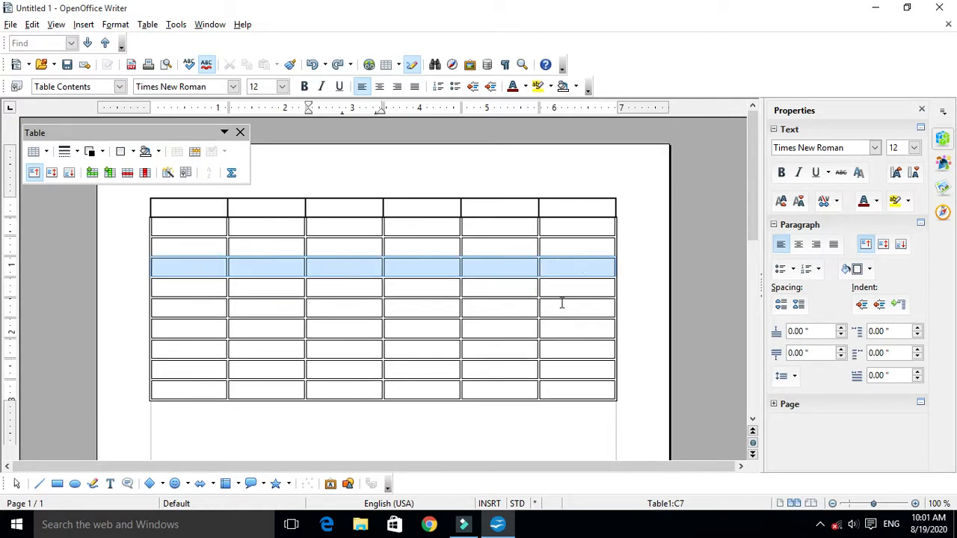
{"action": "left_click", "coordinate": [77, 151]}
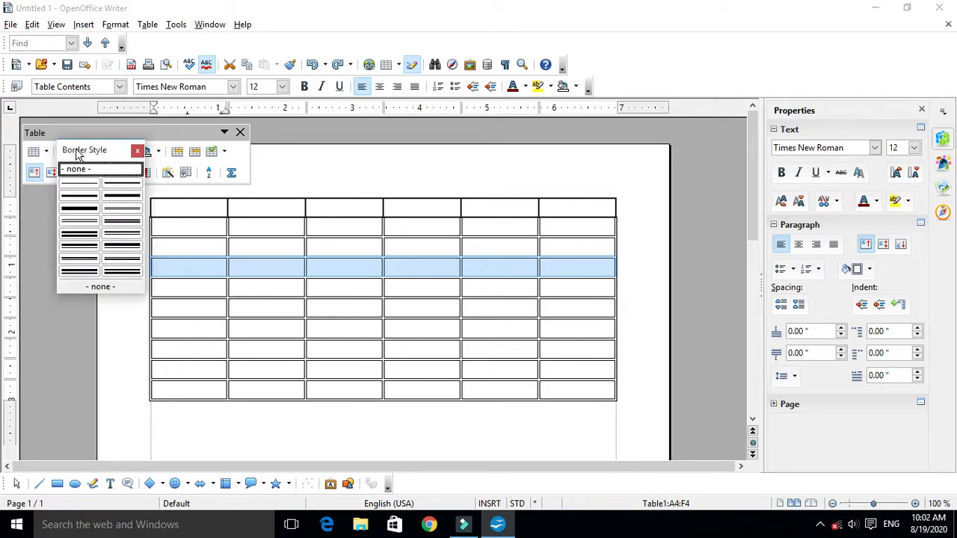
{"action": "left_click", "coordinate": [117, 182]}
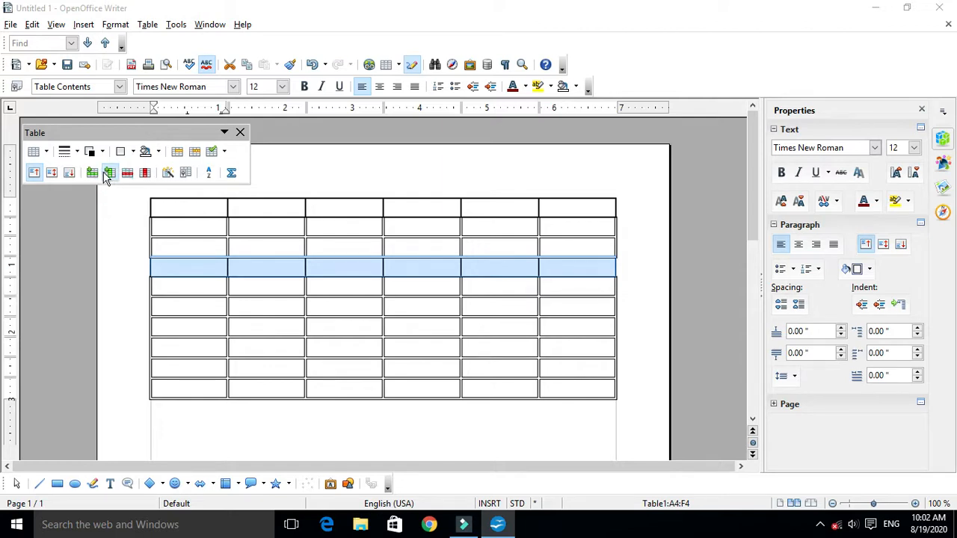
- Try the Yellow 1 border colour on the fourth table row
{"action": "left_click", "coordinate": [102, 153]}
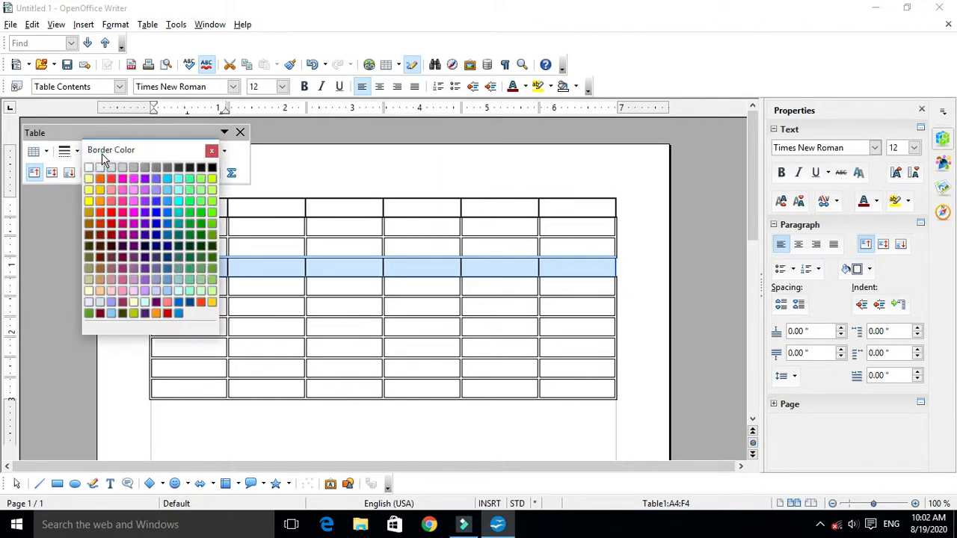
{"action": "left_click", "coordinate": [213, 150]}
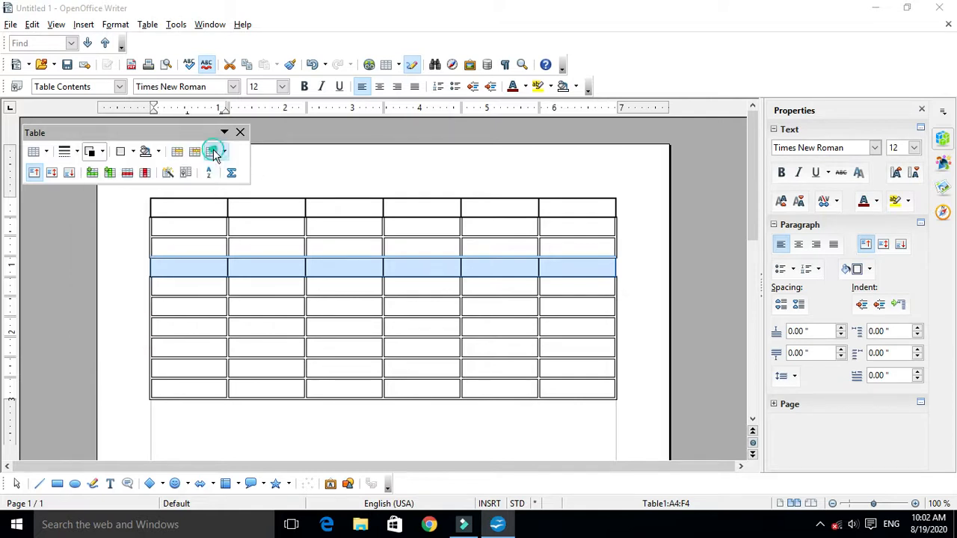
{"action": "left_click", "coordinate": [103, 154]}
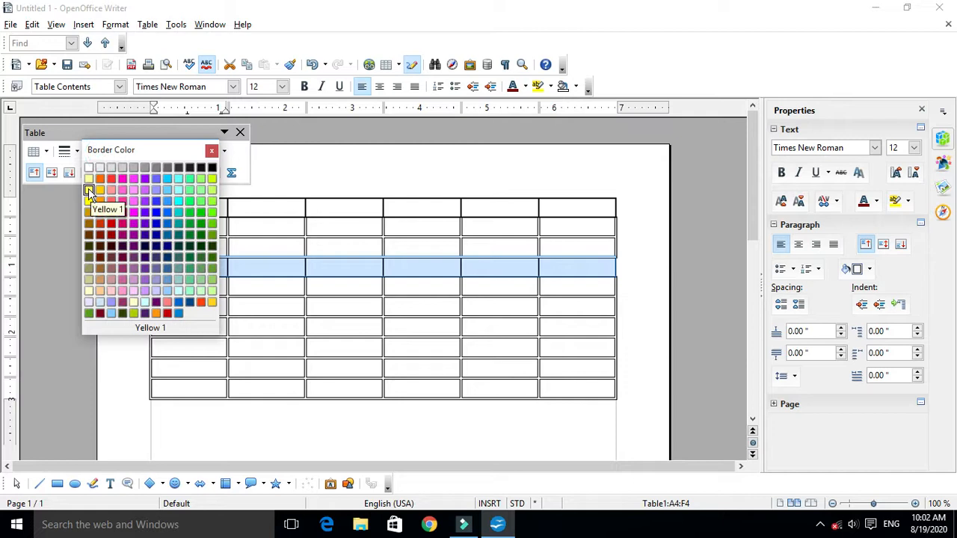
{"action": "left_click", "coordinate": [89, 190]}
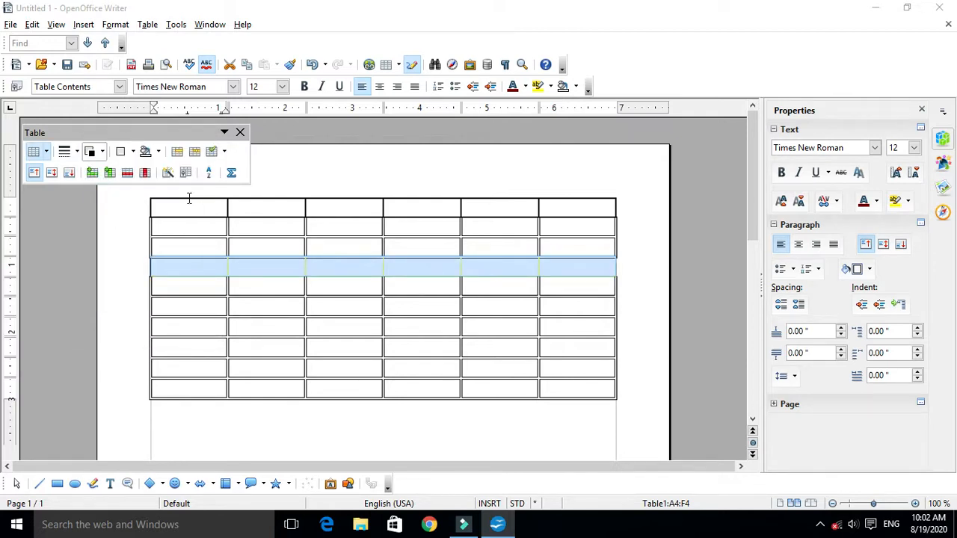
- Try the Purple 3 border colour on the fourth table row and deselect it
{"action": "left_click", "coordinate": [102, 153]}
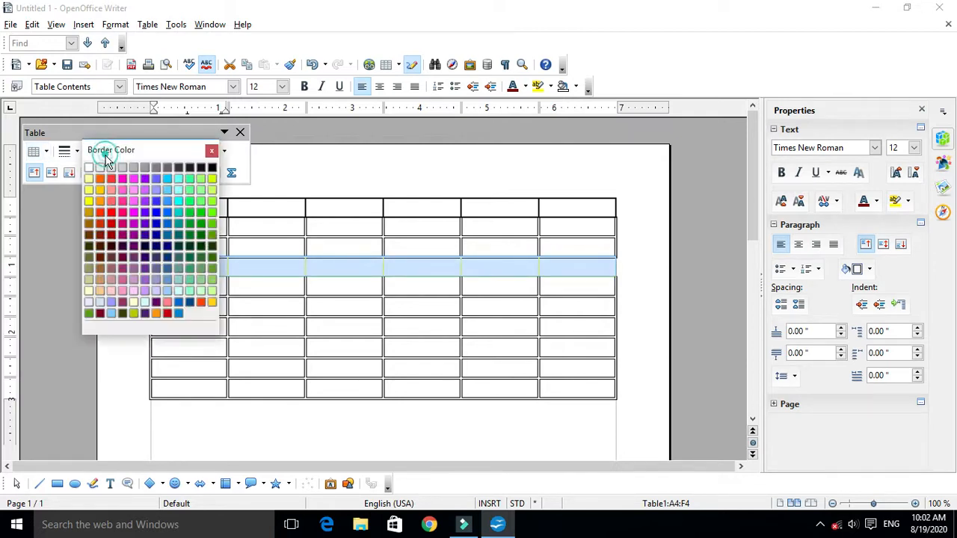
{"action": "left_click", "coordinate": [152, 215]}
{"action": "left_click", "coordinate": [288, 331]}
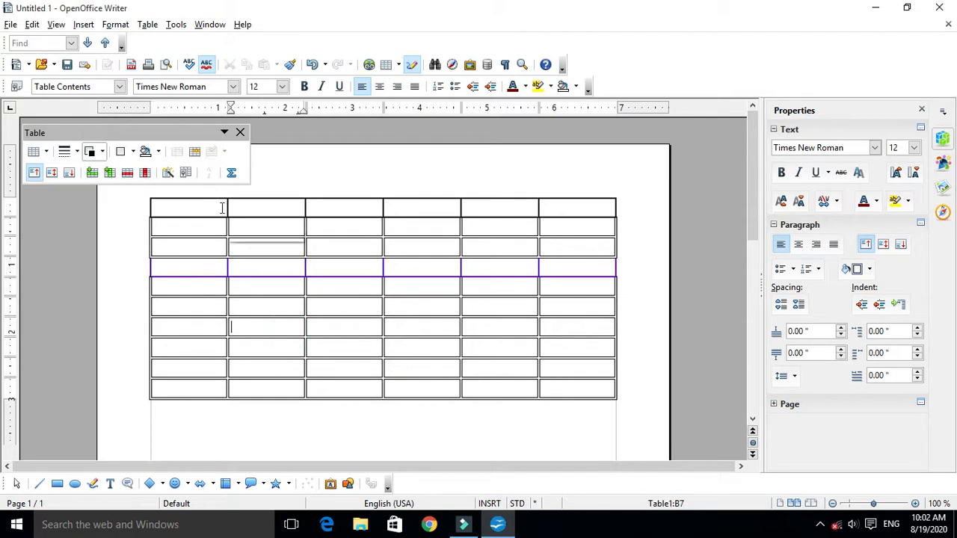
- Try a blue border colour on the first table row and deselect it
{"action": "left_click_drag", "start_coordinate": [187, 207], "coordinate": [569, 213]}
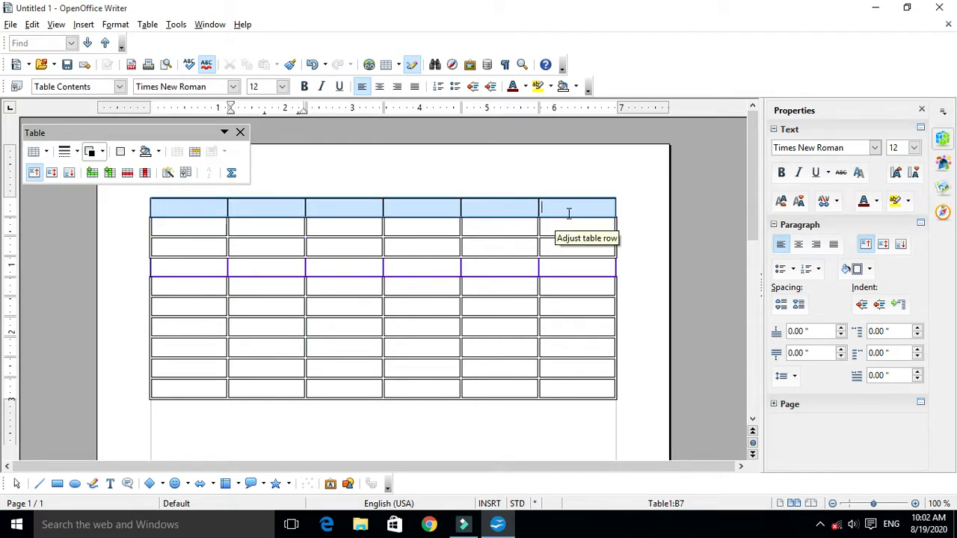
{"action": "left_click", "coordinate": [102, 152]}
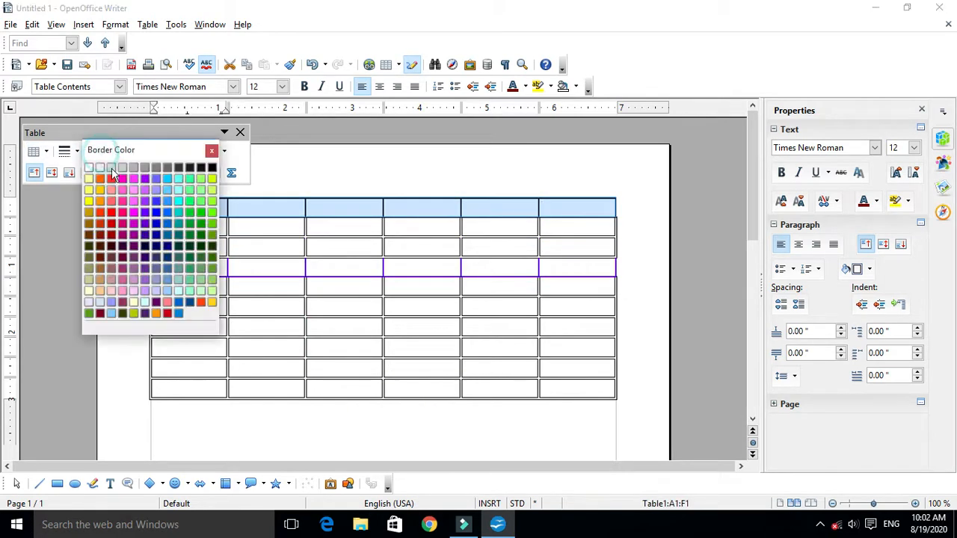
{"action": "left_click", "coordinate": [161, 201]}
{"action": "left_click", "coordinate": [290, 289]}
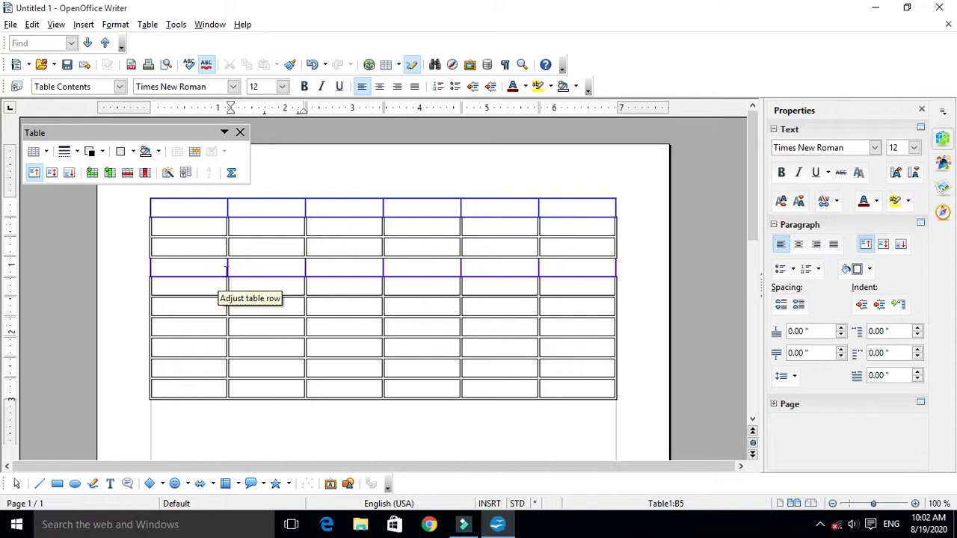
- Undo the border colour changes on the first and fourth rows and the fourth row's single-line style
{"action": "key", "text": "ctrl+z"}
{"action": "key", "text": "ctrl+z"}
{"action": "key", "text": "ctrl+z"}
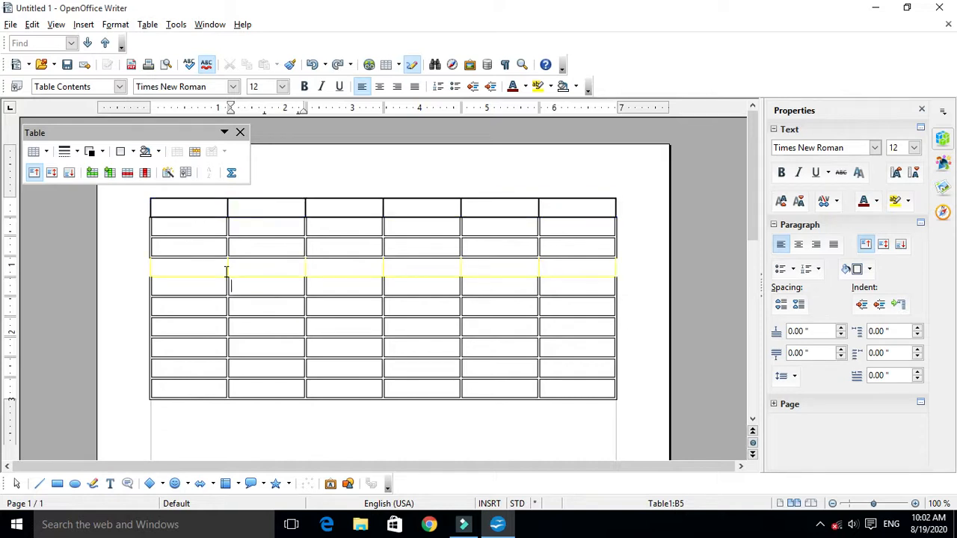
{"action": "key", "text": "ctrl+z"}
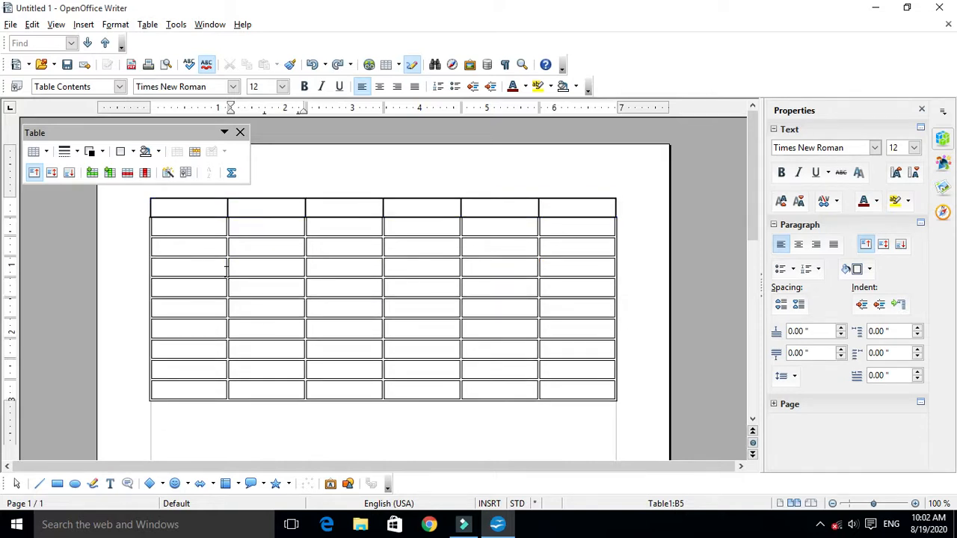
- Colour the borders of the whole table blue and deselect the cells
{"action": "left_click_drag", "start_coordinate": [182, 205], "coordinate": [609, 395]}
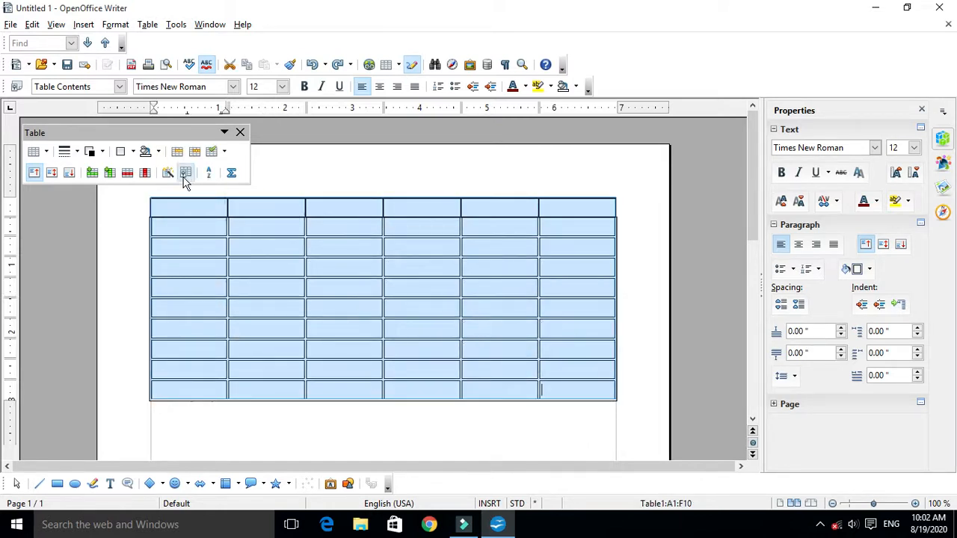
{"action": "left_click", "coordinate": [103, 151]}
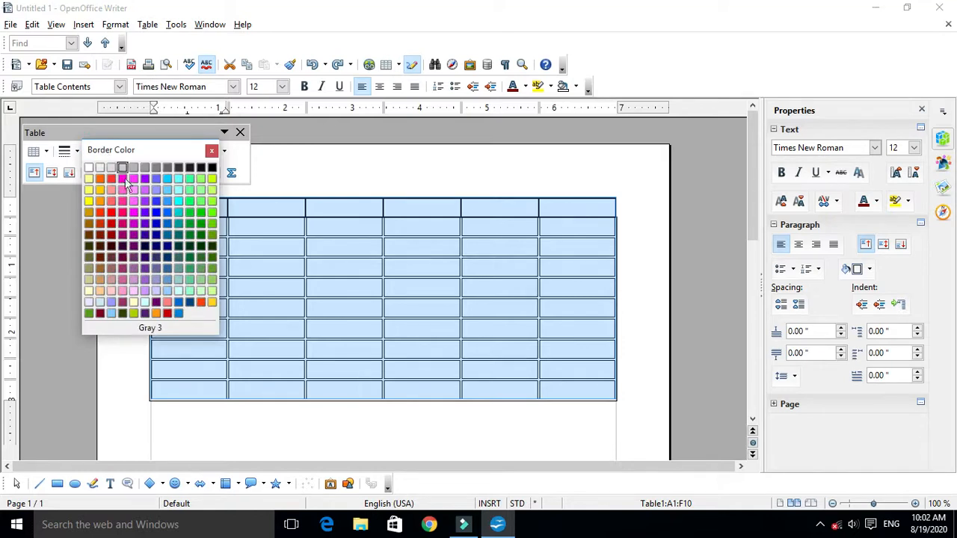
{"action": "left_click", "coordinate": [155, 202]}
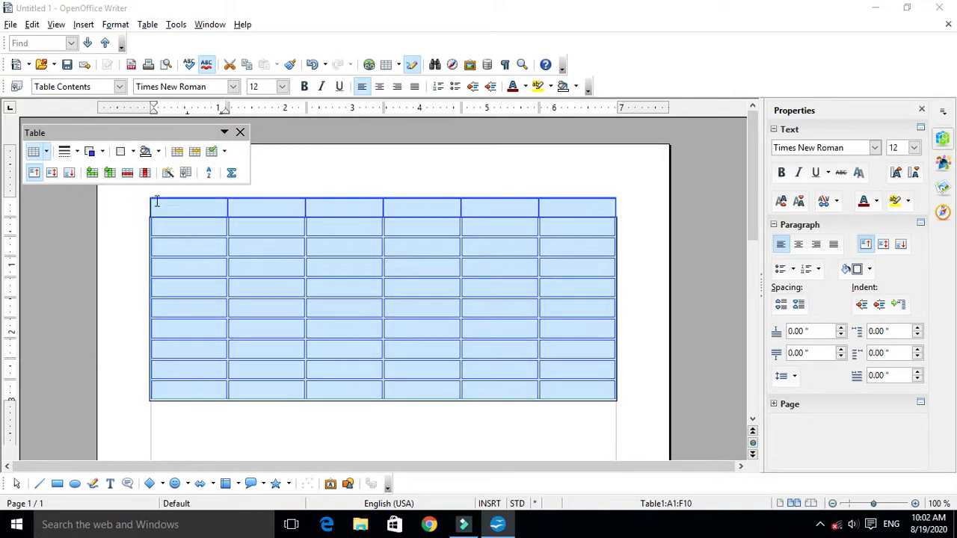
{"action": "left_click", "coordinate": [379, 332]}
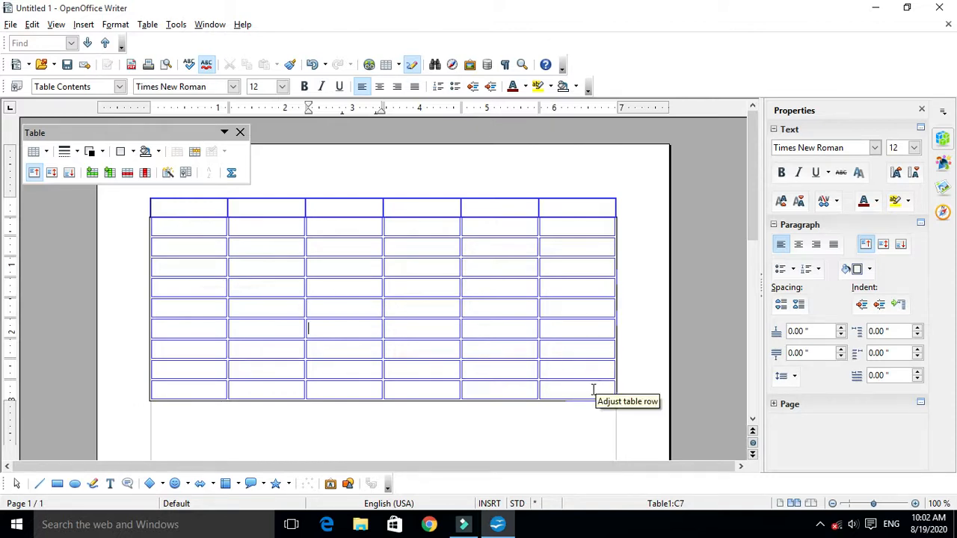
- Select the whole table and apply the border layout with an outer box and all inner lines
{"action": "left_click", "coordinate": [181, 206]}
{"action": "left_click_drag", "start_coordinate": [180, 206], "coordinate": [573, 394]}
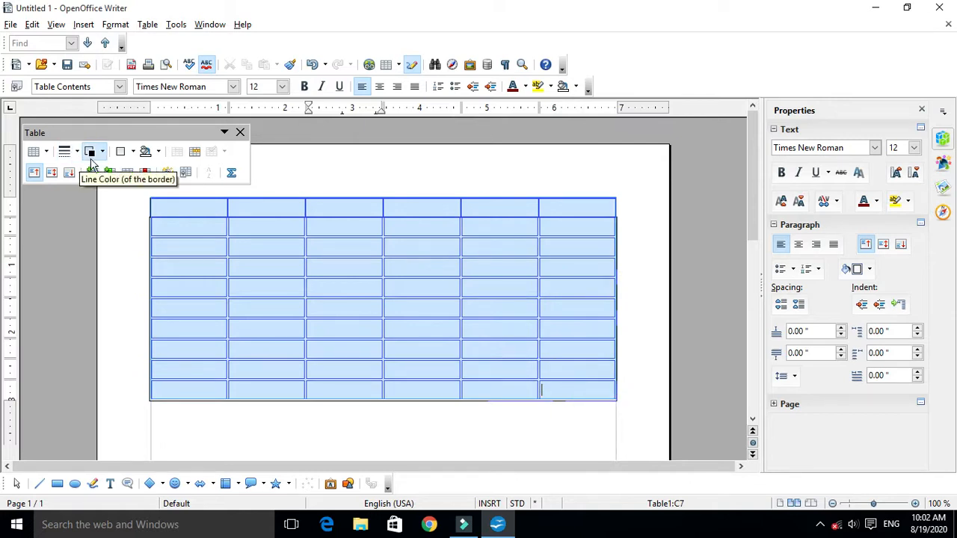
{"action": "left_click", "coordinate": [134, 153]}
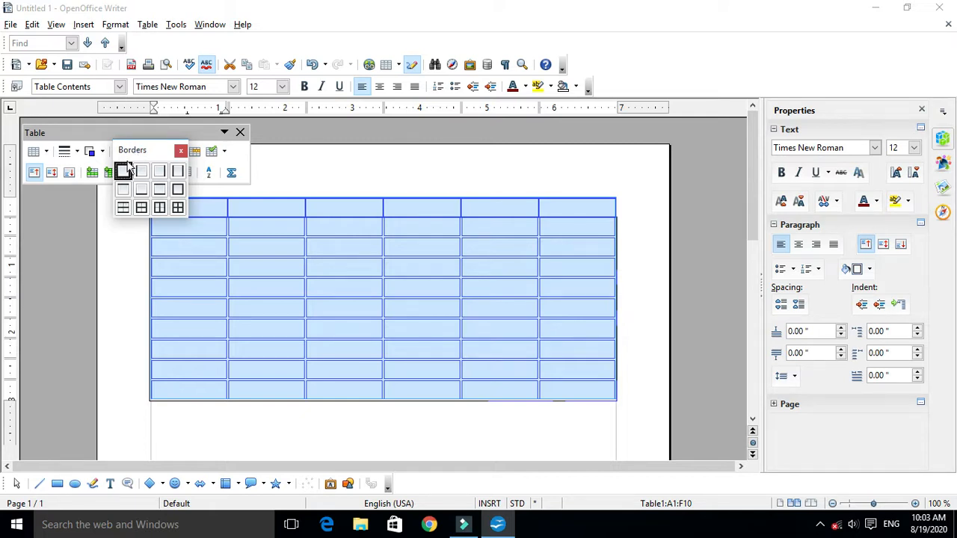
{"action": "left_click", "coordinate": [178, 207]}
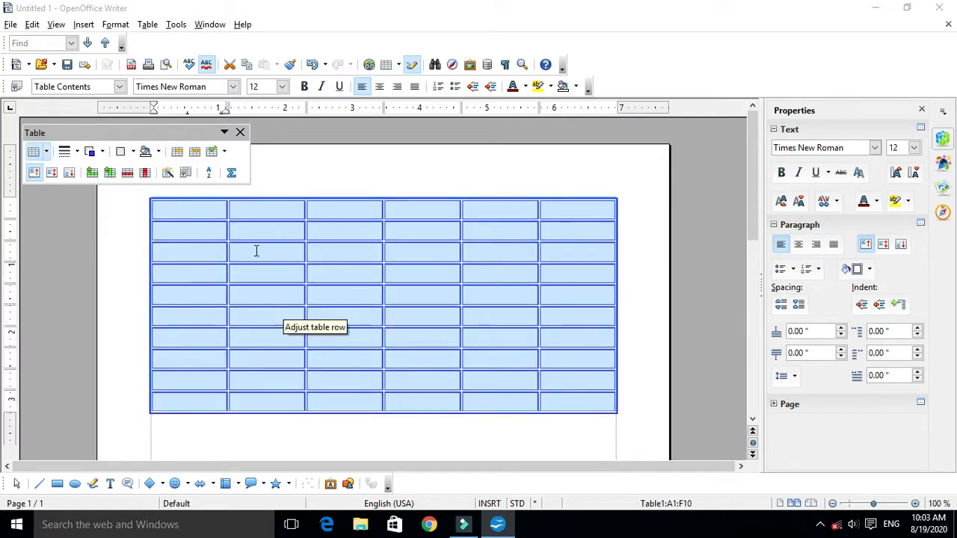
- Try the outer box with inner vertical lines on the selected table, and remove all its borders
{"action": "left_click", "coordinate": [130, 153]}
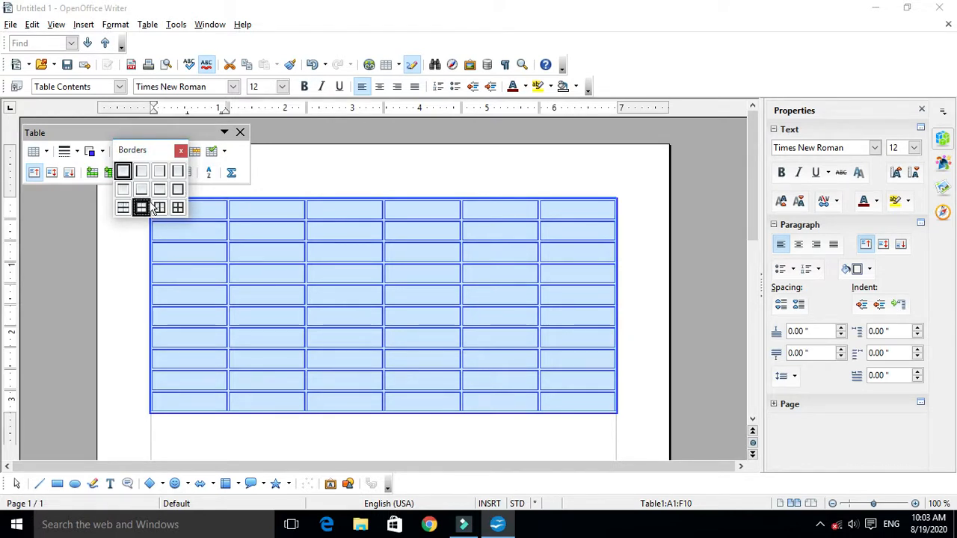
{"action": "left_click", "coordinate": [160, 207]}
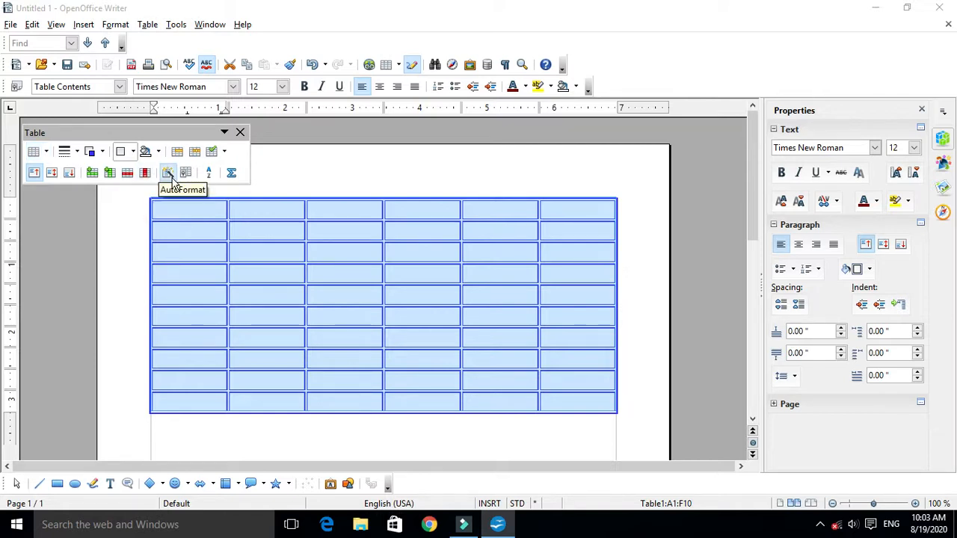
{"action": "left_click", "coordinate": [122, 151]}
{"action": "left_click", "coordinate": [124, 171]}
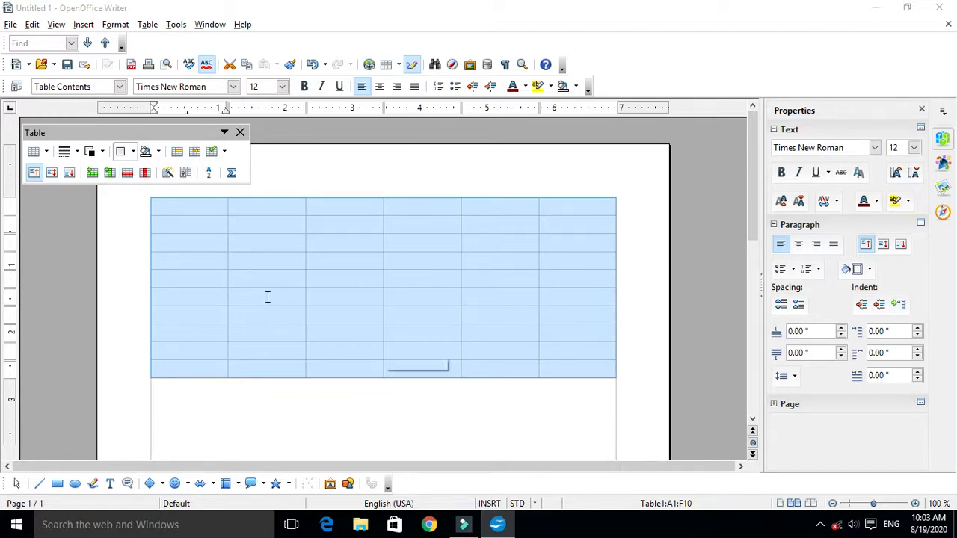
- Try a bottom-only border on the selected table, followed by the top and bottom border layout
{"action": "left_click", "coordinate": [121, 152]}
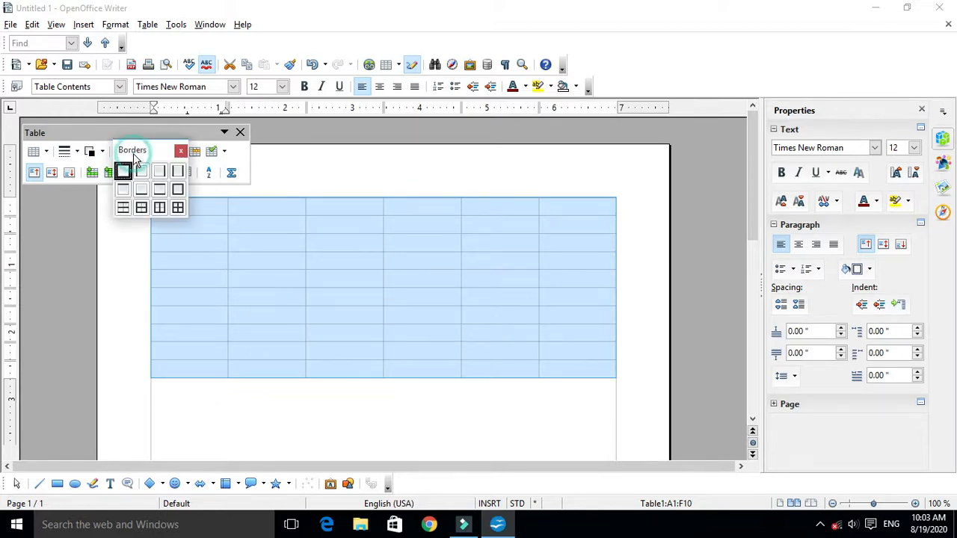
{"action": "left_click", "coordinate": [141, 190]}
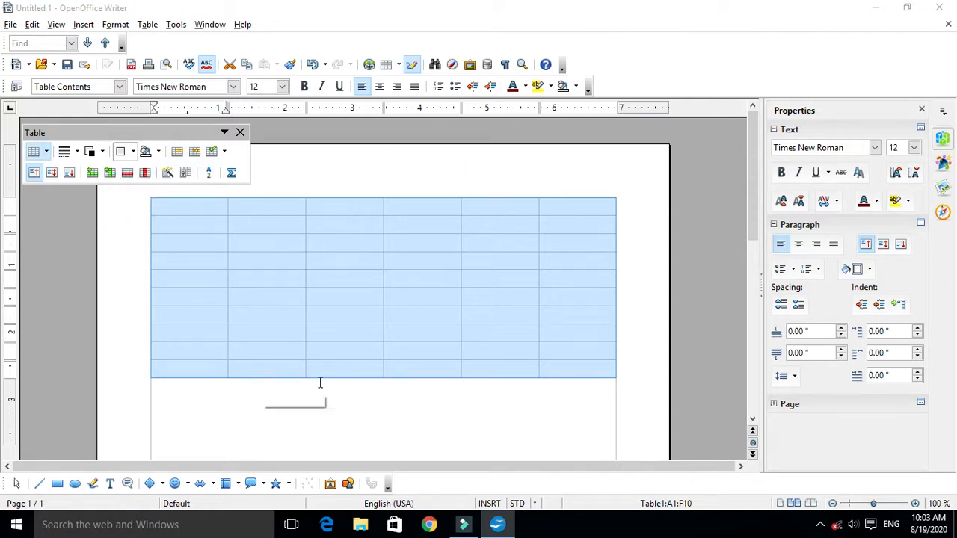
{"action": "left_click", "coordinate": [122, 152]}
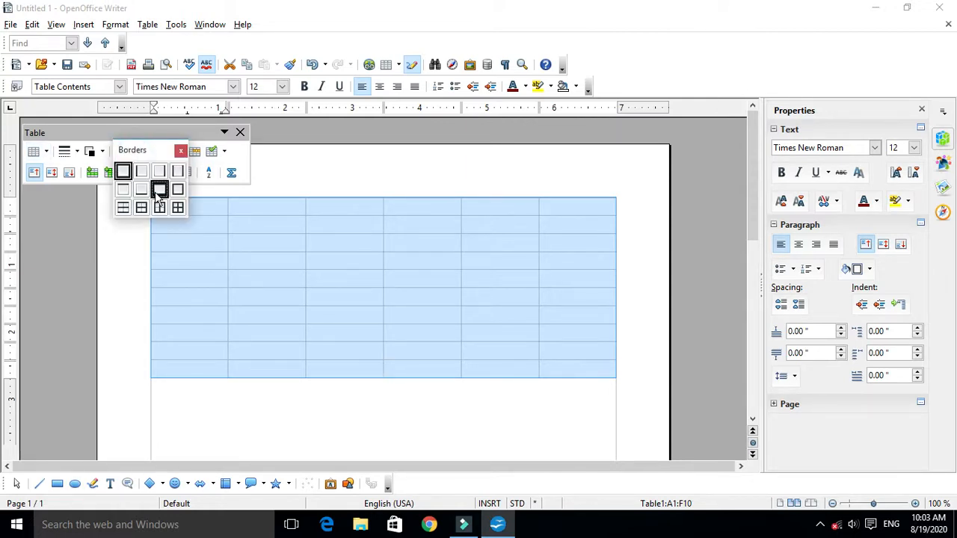
{"action": "left_click", "coordinate": [158, 191]}
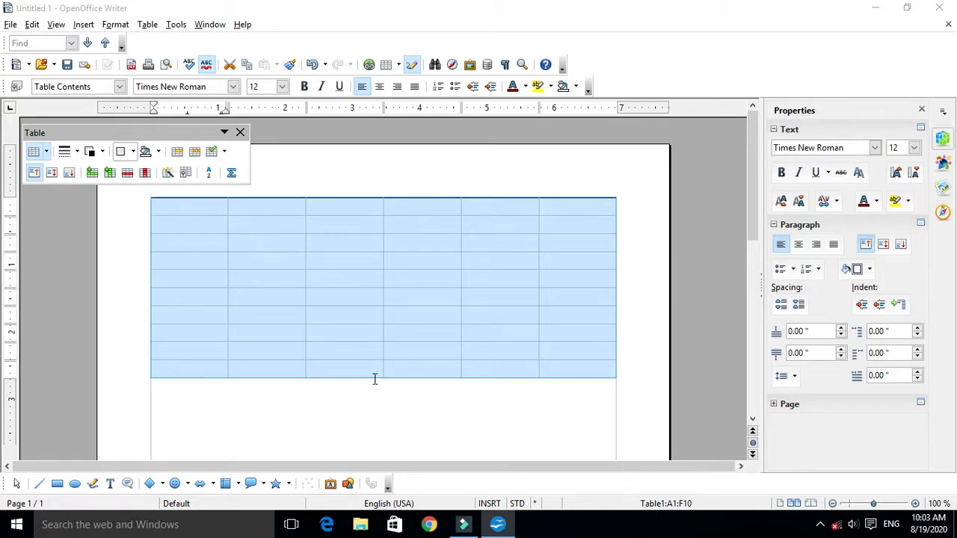
- Put an outer box border around the whole table, give it a thicker single-line style, and deselect the cells
{"action": "left_click", "coordinate": [122, 151]}
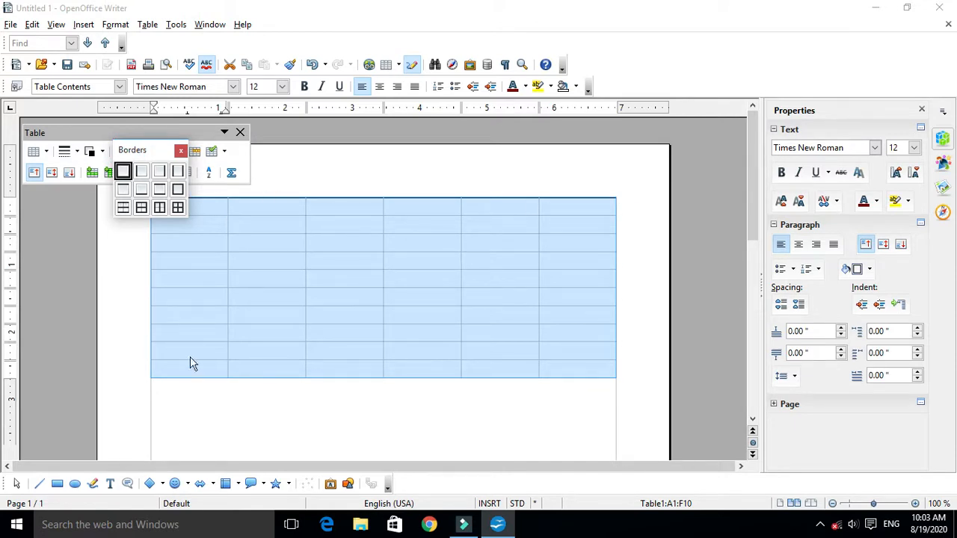
{"action": "left_click", "coordinate": [178, 188]}
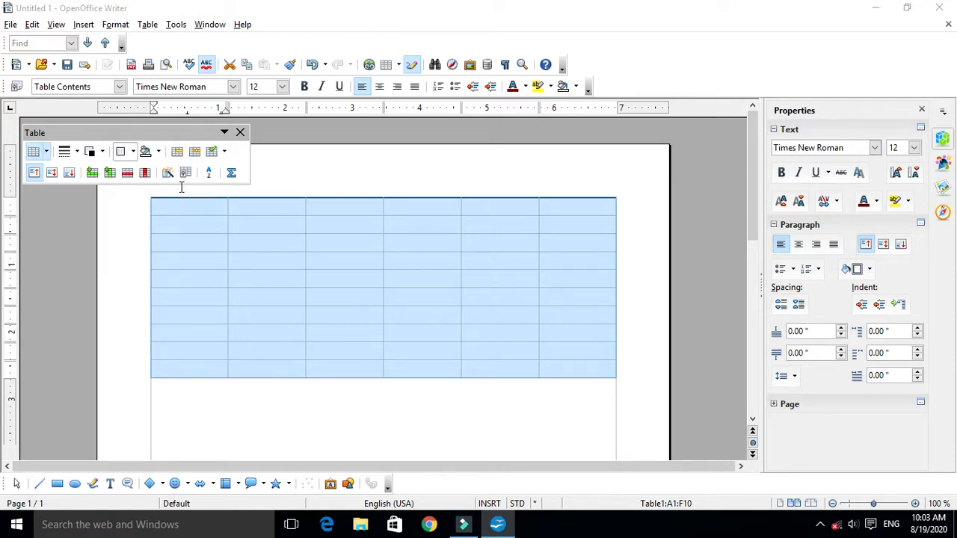
{"action": "left_click", "coordinate": [73, 151]}
{"action": "left_click", "coordinate": [131, 184]}
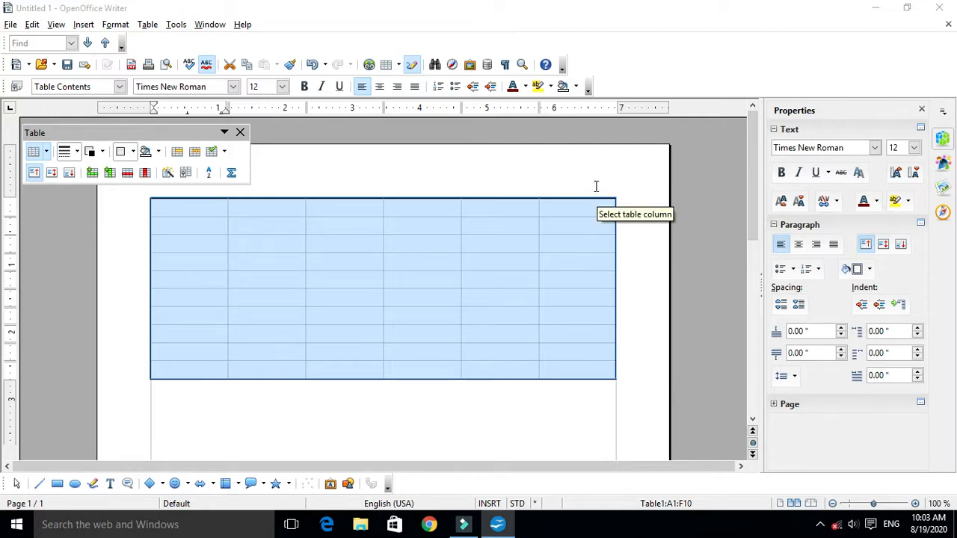
{"action": "left_click", "coordinate": [480, 282]}
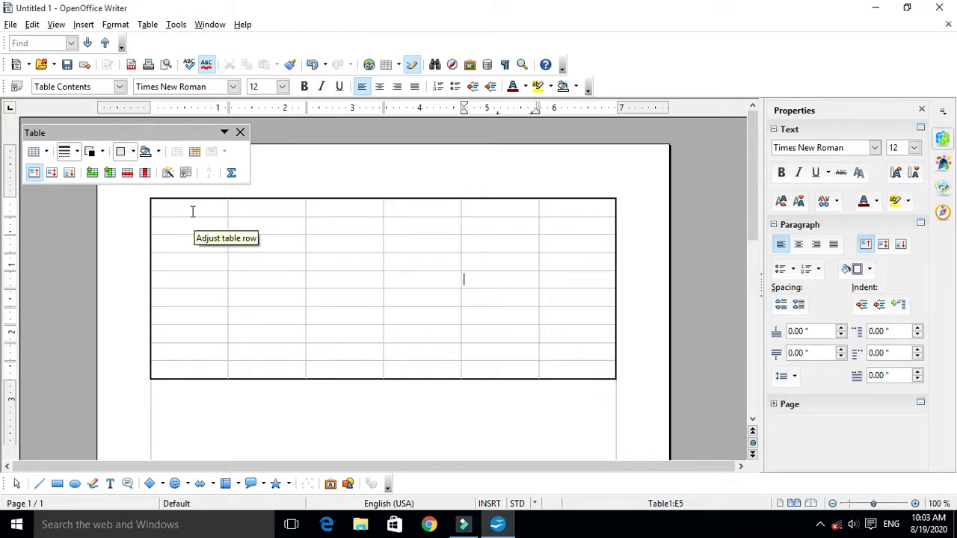
- Select the whole table and apply the border layout with an outer box and inner vertical lines
{"action": "left_click", "coordinate": [159, 208]}
{"action": "left_click_drag", "start_coordinate": [202, 217], "coordinate": [560, 367]}
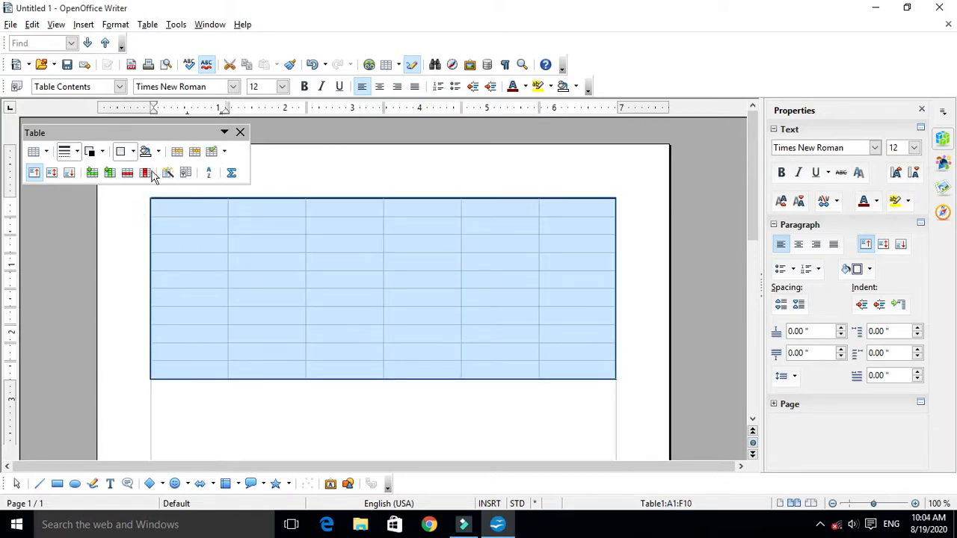
{"action": "left_click", "coordinate": [134, 154]}
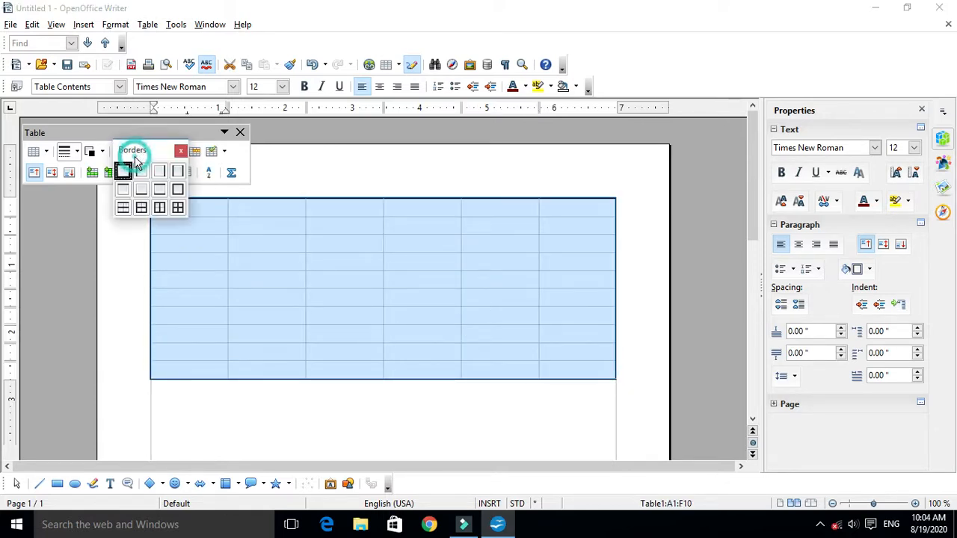
{"action": "left_click", "coordinate": [160, 210]}
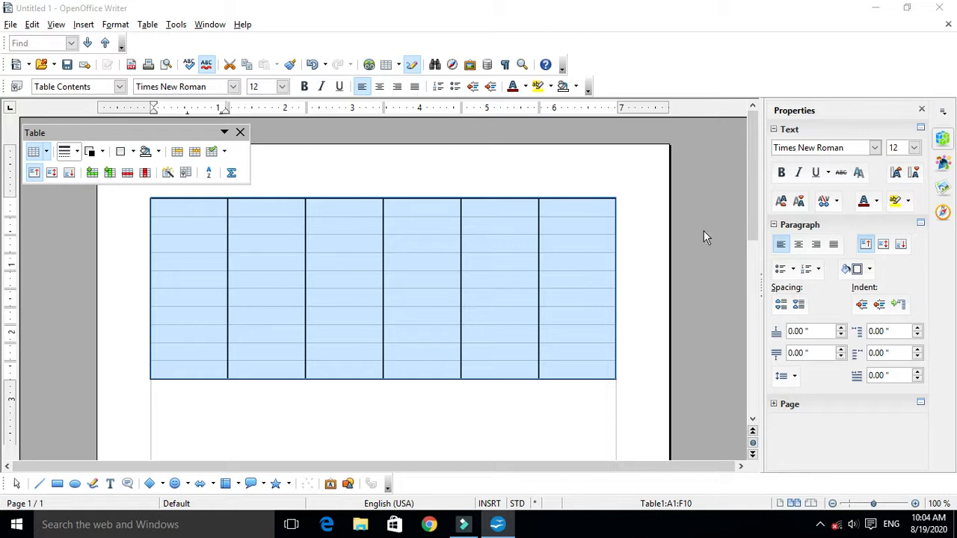
- Add horizontal borders between all table rows, and apply the outer box with inner horizontal lines layout
{"action": "left_click", "coordinate": [120, 152]}
{"action": "left_click", "coordinate": [122, 210]}
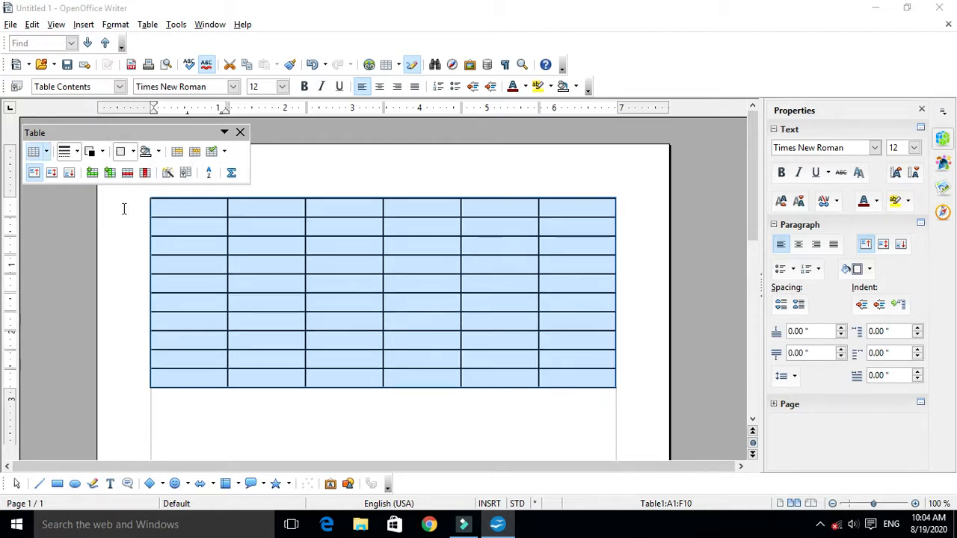
{"action": "left_click", "coordinate": [133, 157]}
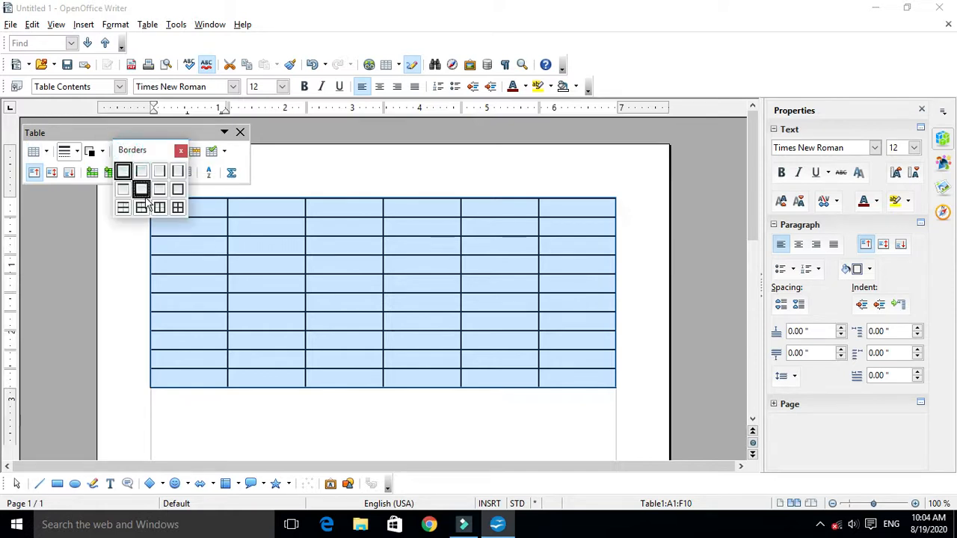
{"action": "left_click", "coordinate": [139, 206]}
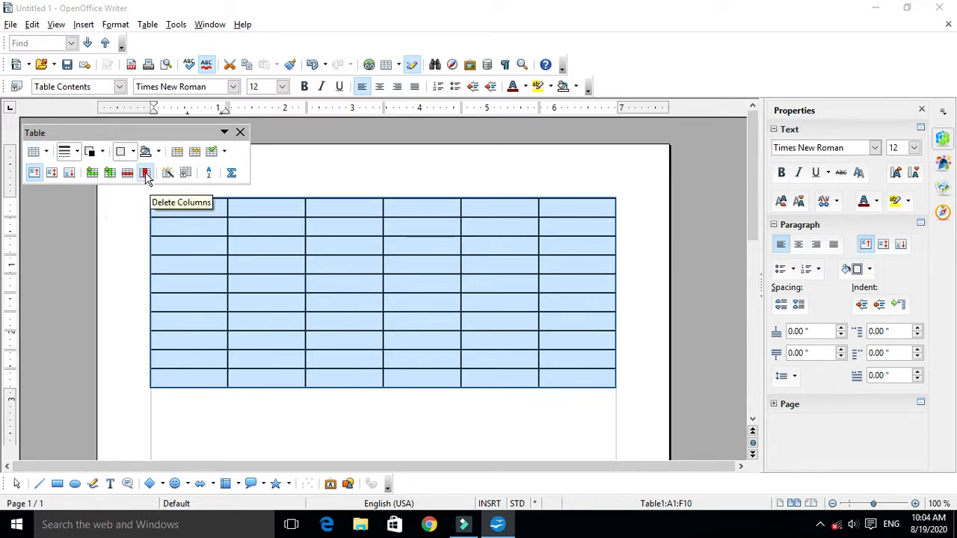
- Apply the border layout with an outer box and all inner lines to the whole table
{"action": "left_click", "coordinate": [127, 152]}
{"action": "left_click", "coordinate": [178, 209]}
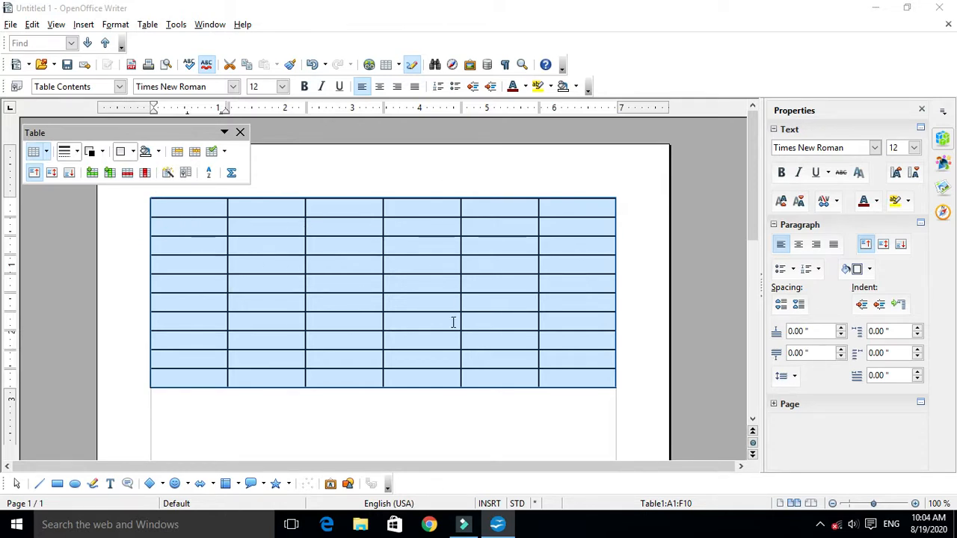
{"action": "left_click", "coordinate": [132, 152]}
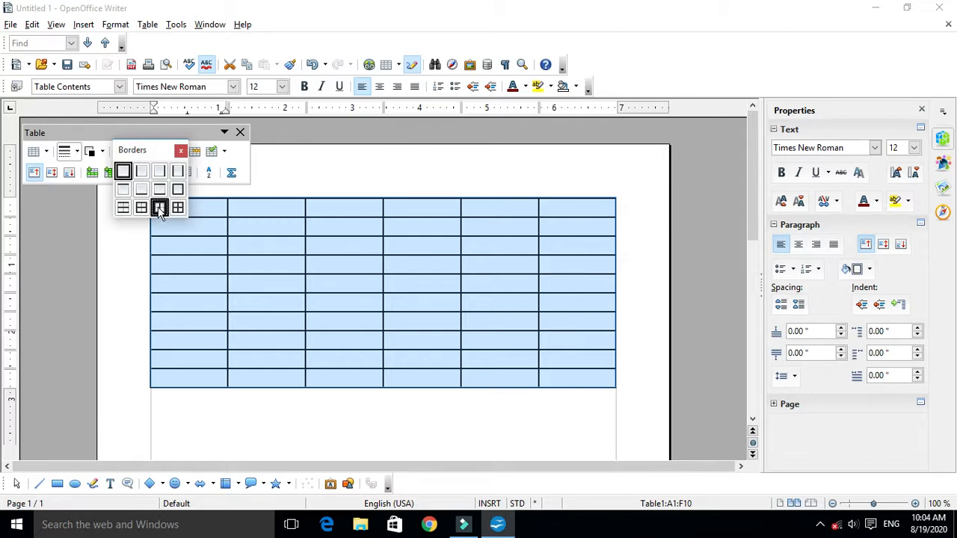
{"action": "left_click", "coordinate": [160, 209]}
{"action": "left_click", "coordinate": [142, 209]}
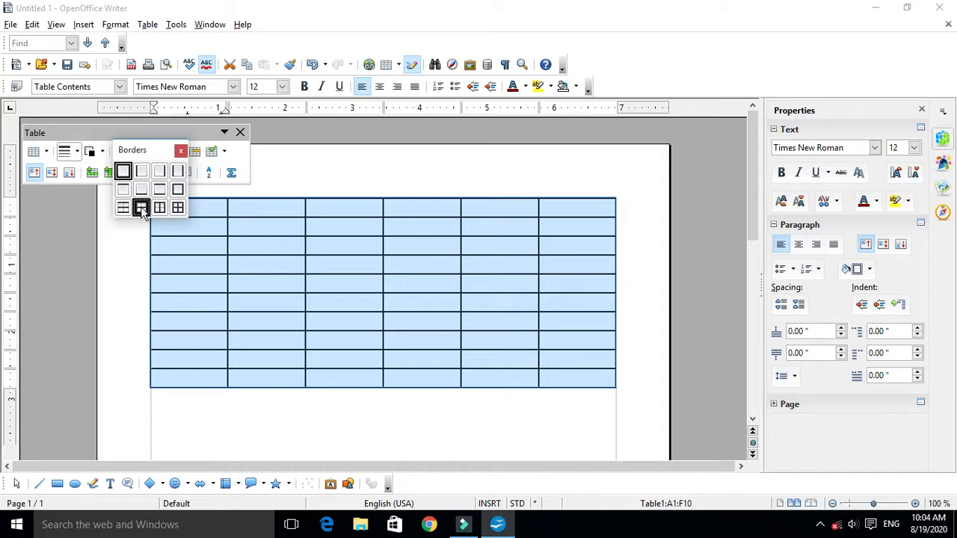
{"action": "left_click", "coordinate": [142, 210]}
{"action": "left_click", "coordinate": [124, 210]}
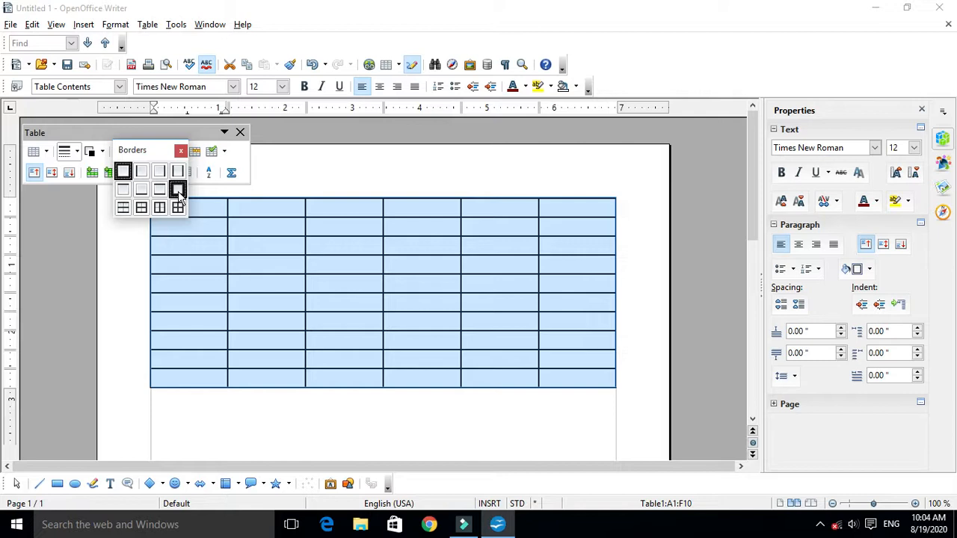
{"action": "left_click", "coordinate": [260, 165]}
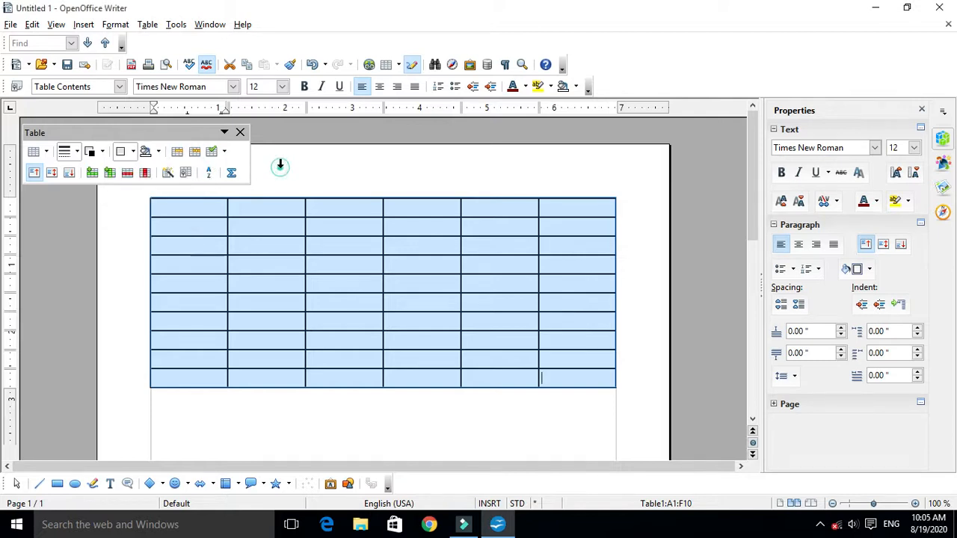
- Change the border style of all cells in the selected table to a double line
{"action": "left_click", "coordinate": [78, 153]}
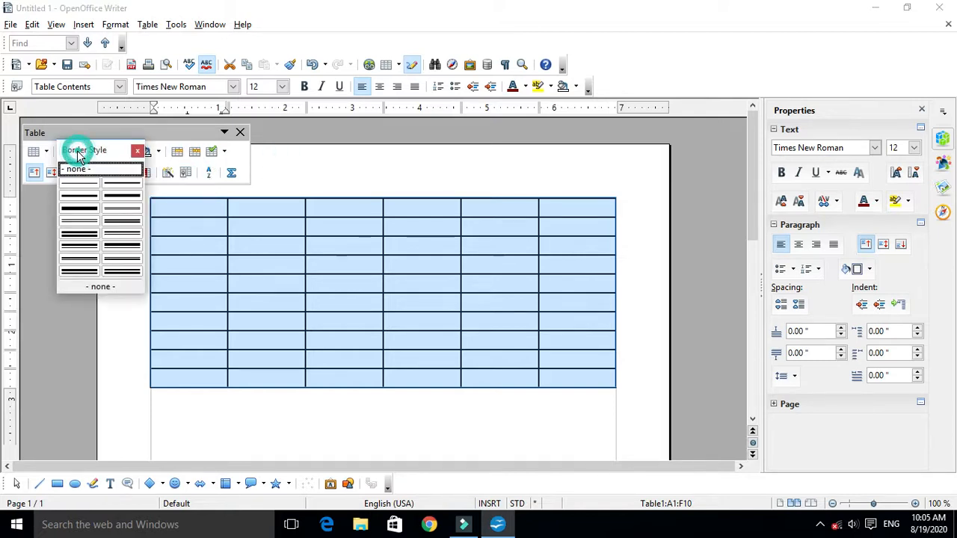
{"action": "left_click", "coordinate": [108, 247]}
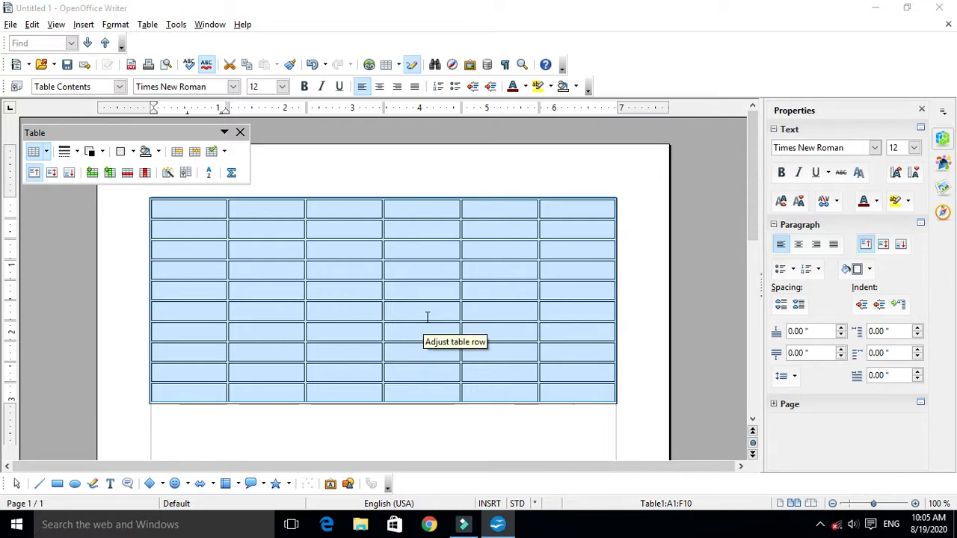
{"action": "left_click", "coordinate": [134, 152]}
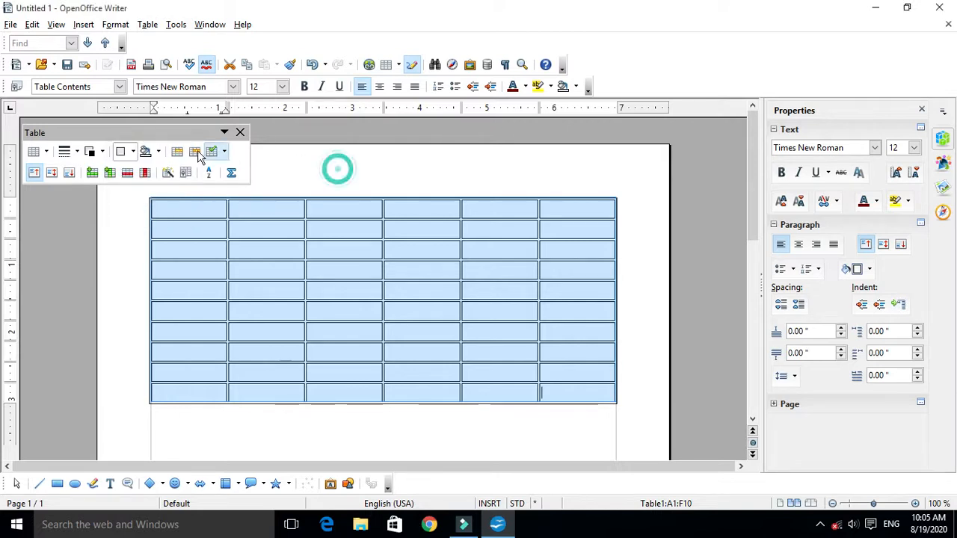
- Try a solid blue background on all cells of the table
{"action": "left_click", "coordinate": [160, 153]}
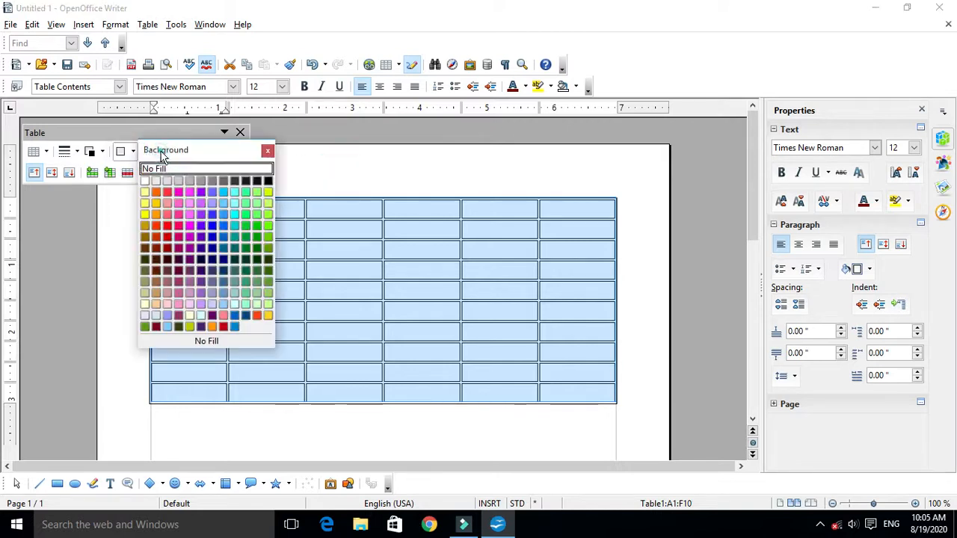
{"action": "left_click", "coordinate": [212, 236]}
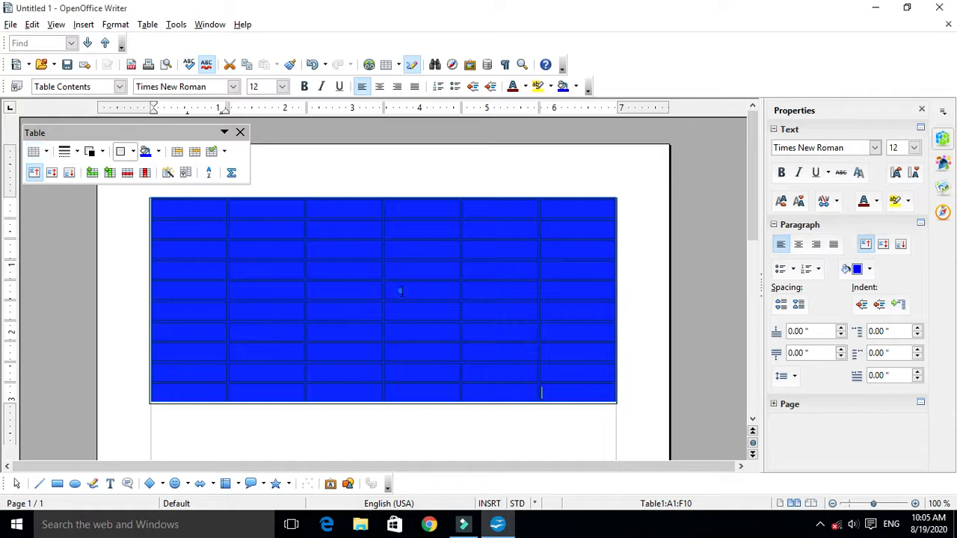
{"action": "left_click", "coordinate": [401, 292]}
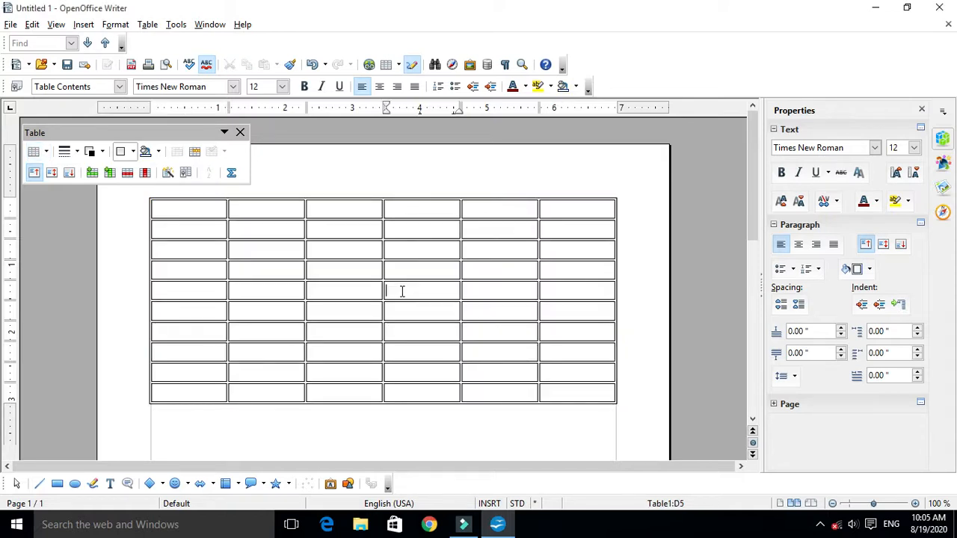
{"action": "left_click_drag", "start_coordinate": [178, 208], "coordinate": [574, 388]}
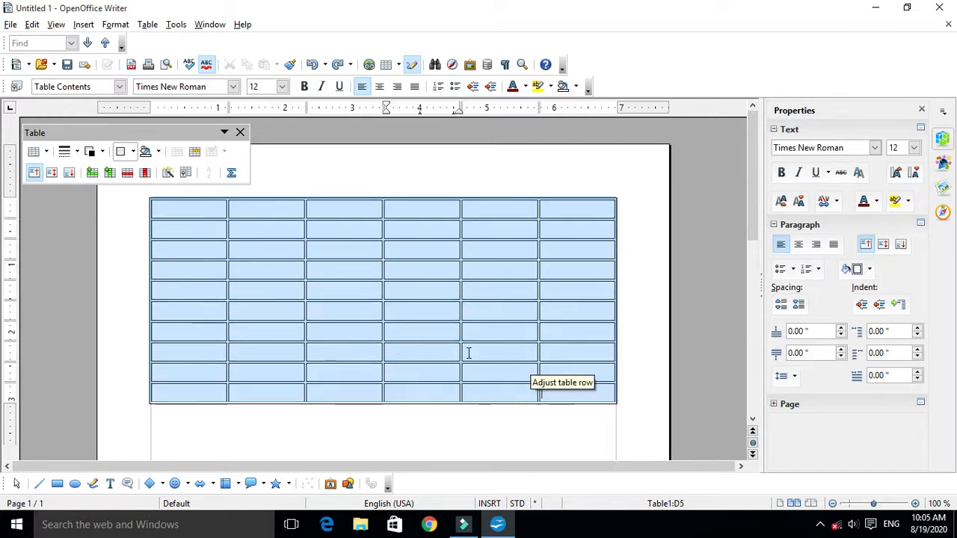
{"action": "left_click", "coordinate": [412, 362]}
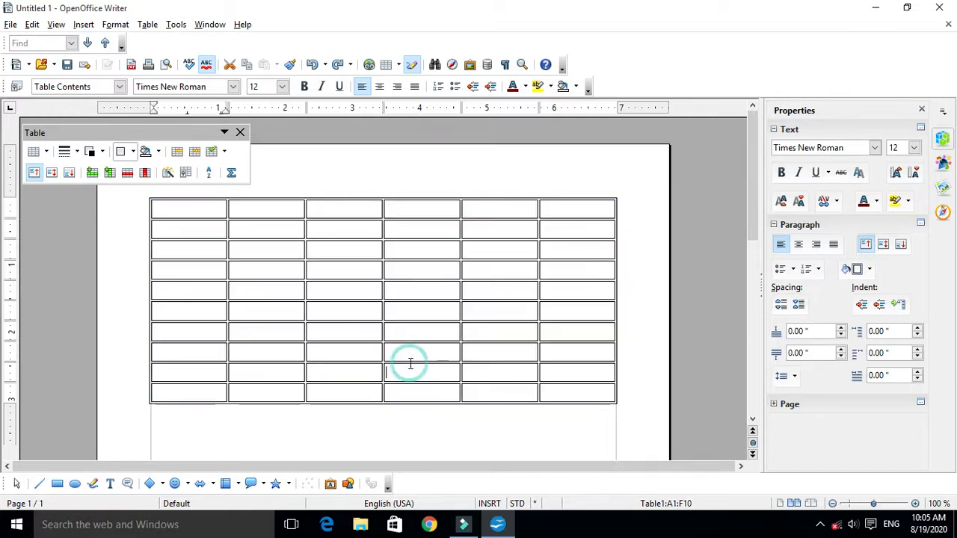
- Fill the table's first row with a magenta background and deselect the cells
{"action": "left_click_drag", "start_coordinate": [185, 208], "coordinate": [549, 210]}
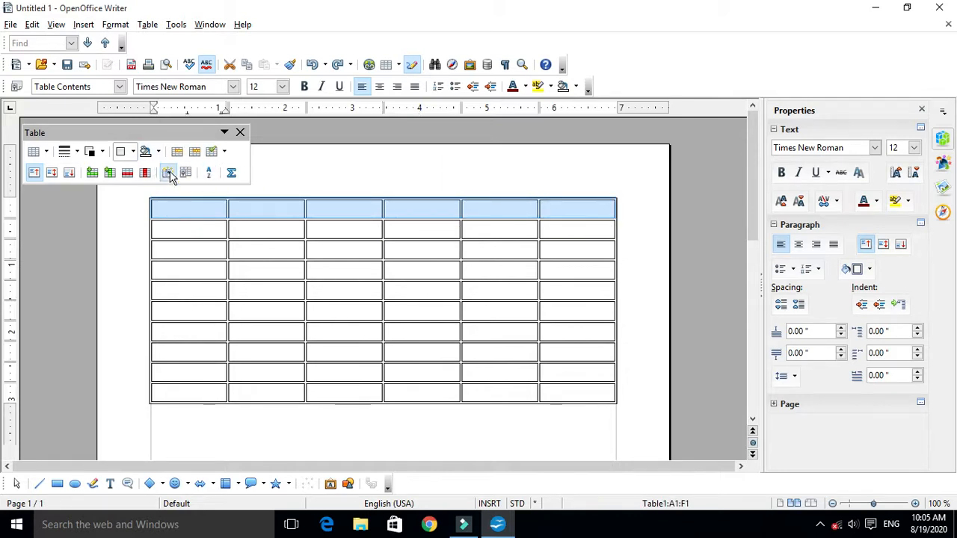
{"action": "left_click", "coordinate": [292, 266]}
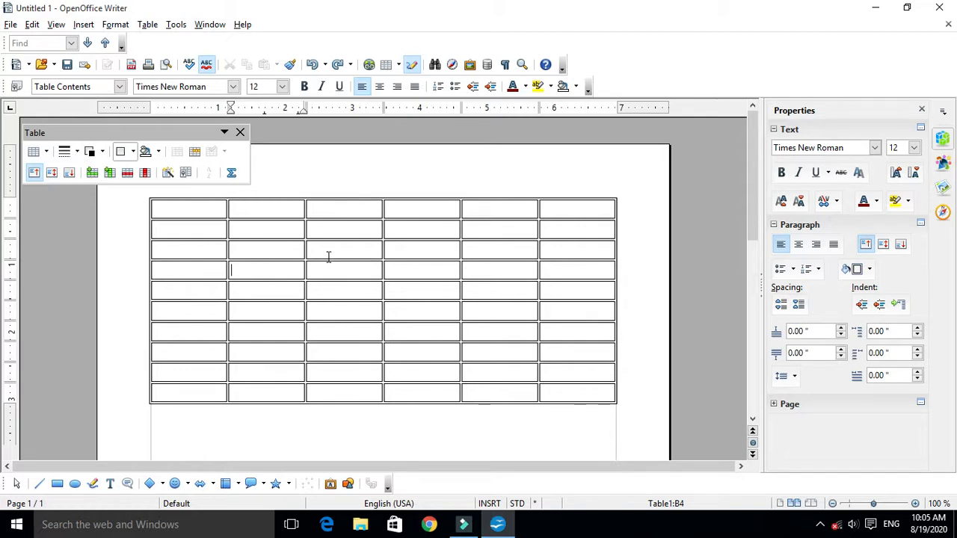
{"action": "left_click_drag", "start_coordinate": [182, 209], "coordinate": [464, 232]}
{"action": "left_click_drag", "start_coordinate": [537, 228], "coordinate": [605, 200]}
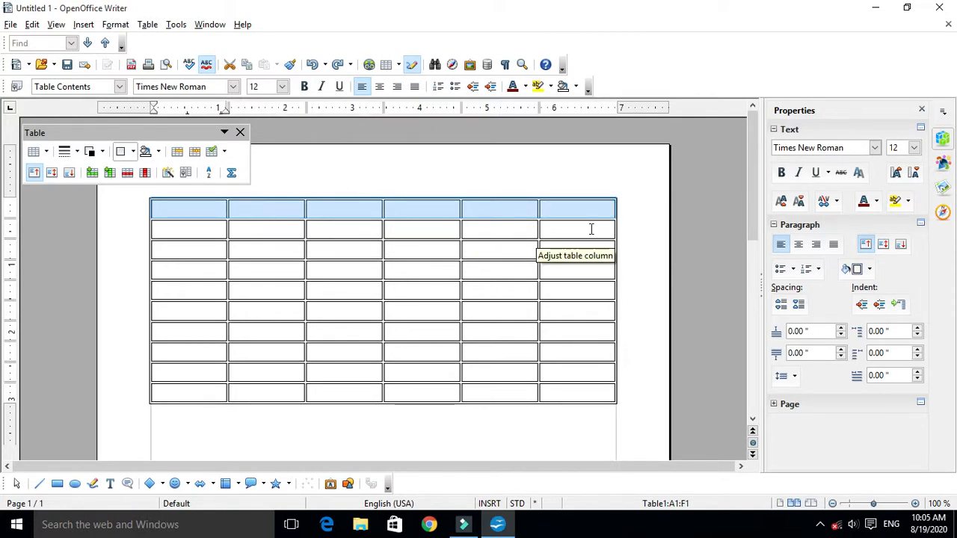
{"action": "left_click", "coordinate": [160, 152]}
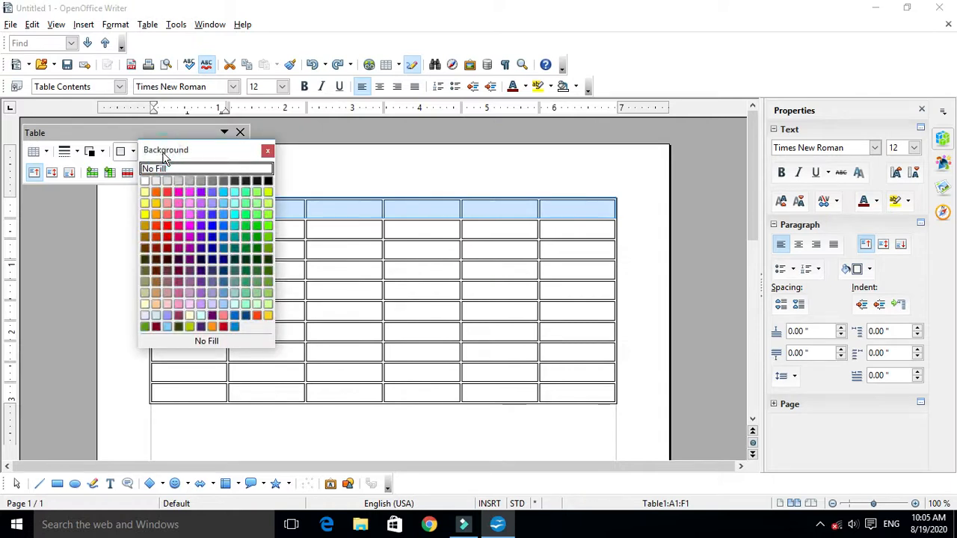
{"action": "left_click", "coordinate": [189, 196]}
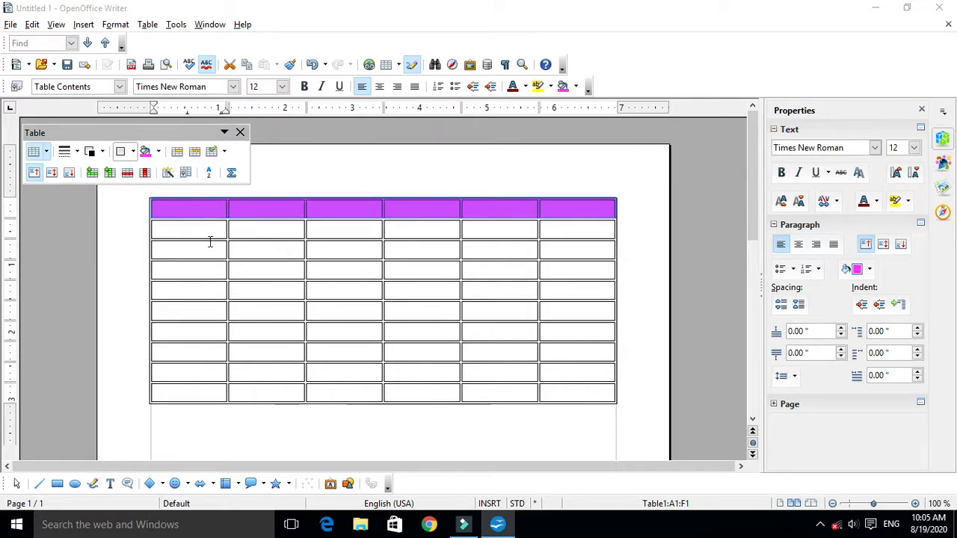
{"action": "left_click", "coordinate": [259, 274]}
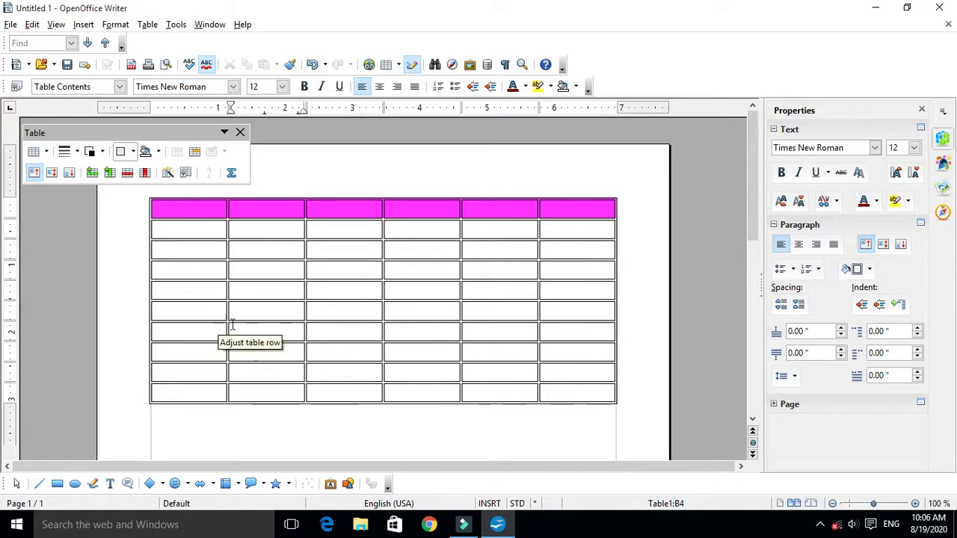
- Try a muted purple background on all rows below the first row, and undo that fill
{"action": "left_click_drag", "start_coordinate": [179, 225], "coordinate": [553, 397]}
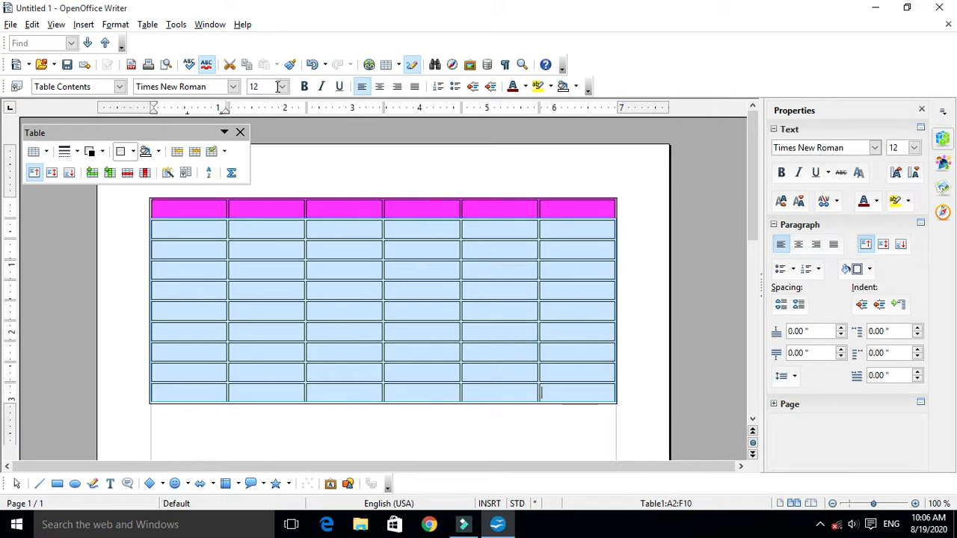
{"action": "left_click", "coordinate": [153, 156]}
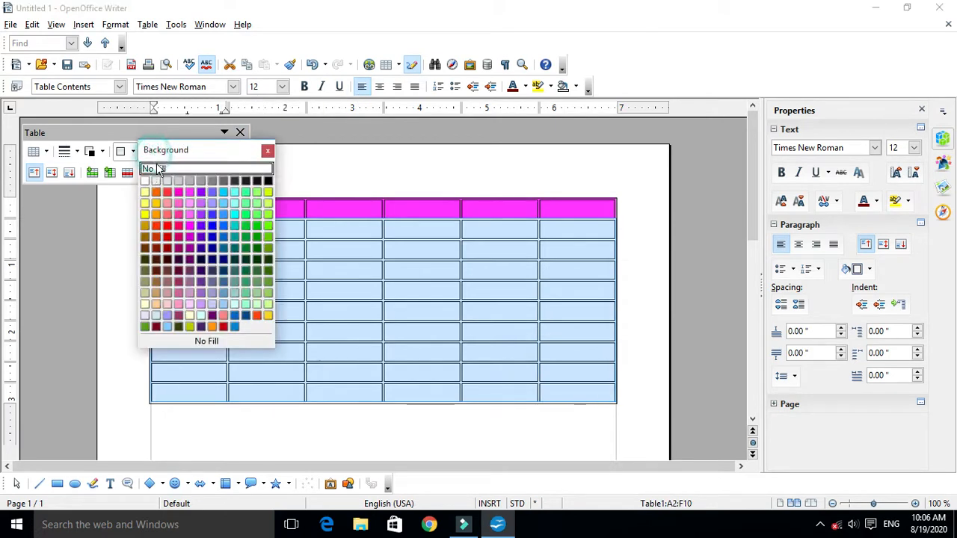
{"action": "left_click", "coordinate": [189, 284]}
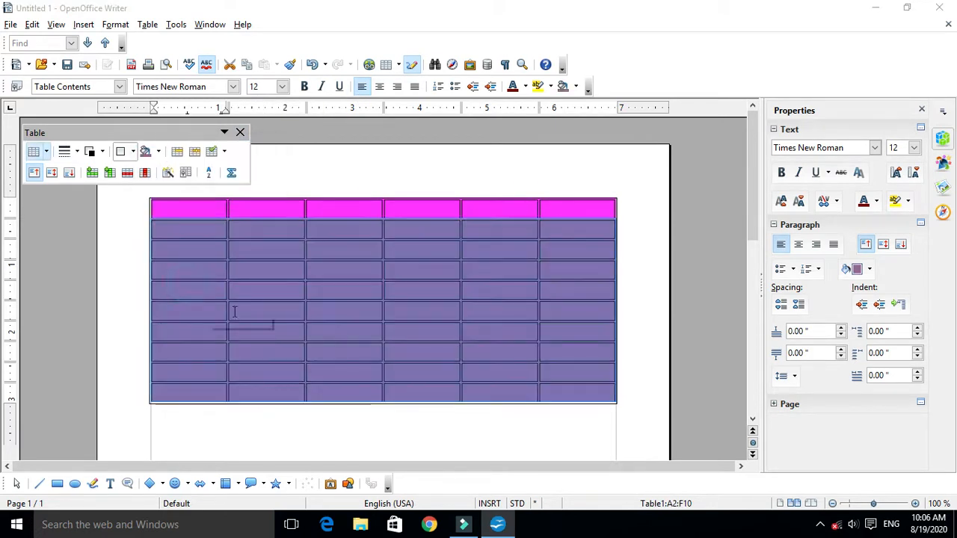
{"action": "left_click", "coordinate": [467, 300]}
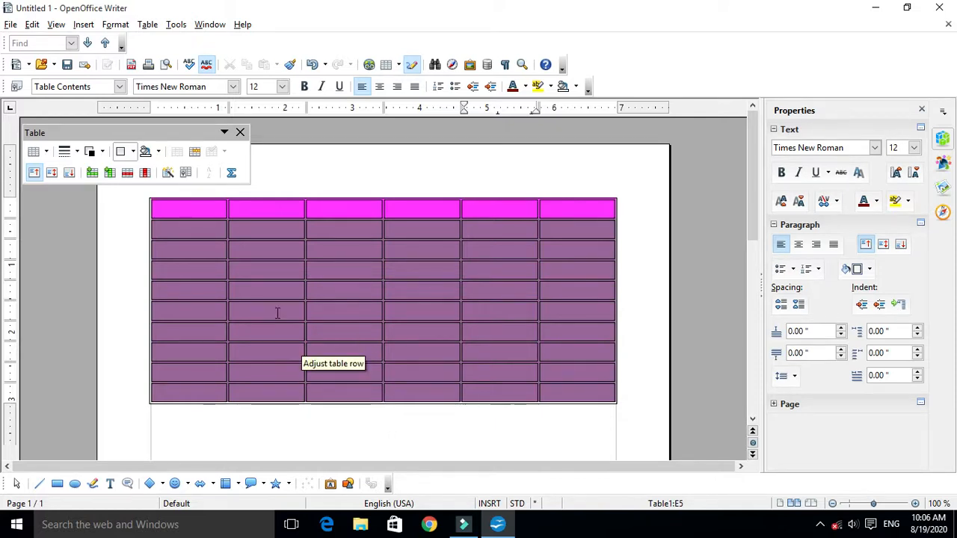
{"action": "key", "text": "ctrl+z"}
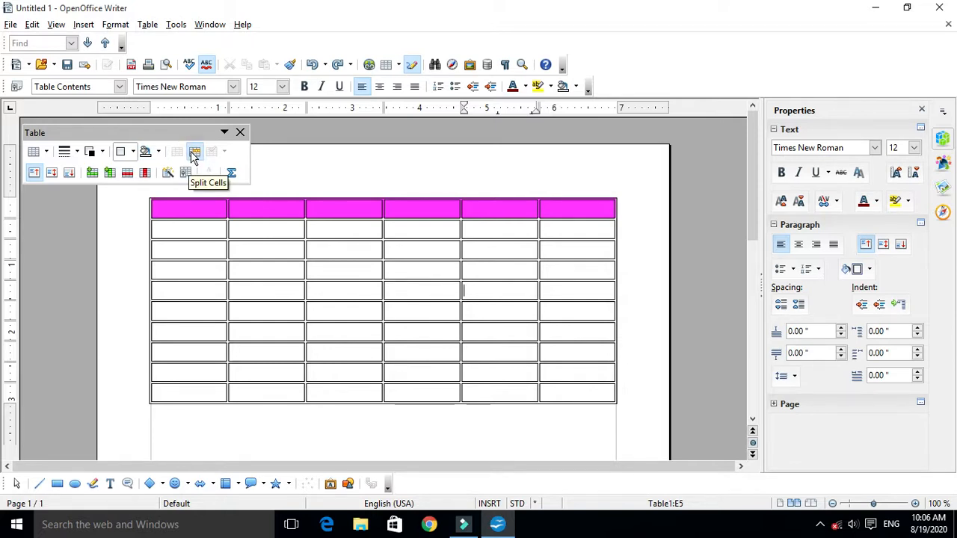
- Undo the magenta background of the table's first row
{"action": "left_click", "coordinate": [232, 230]}
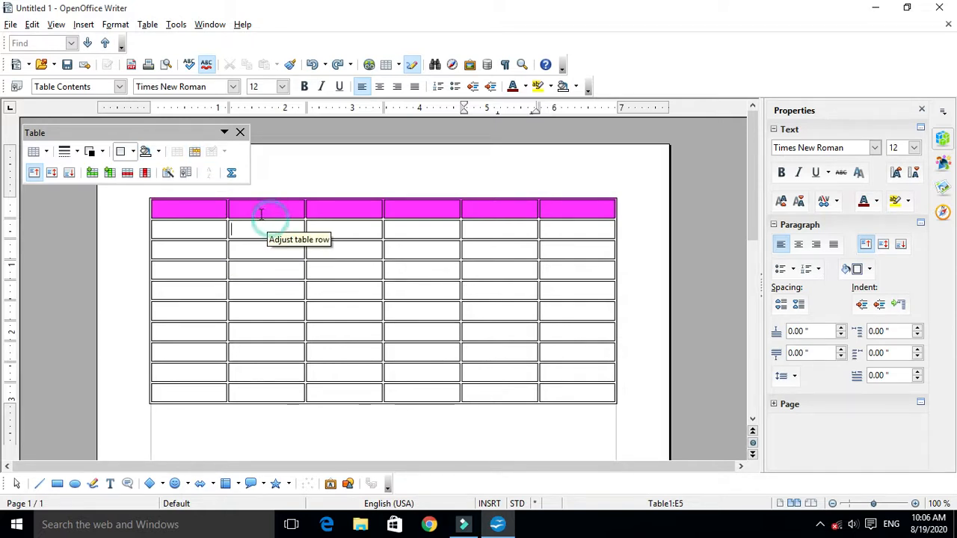
{"action": "left_click", "coordinate": [280, 250]}
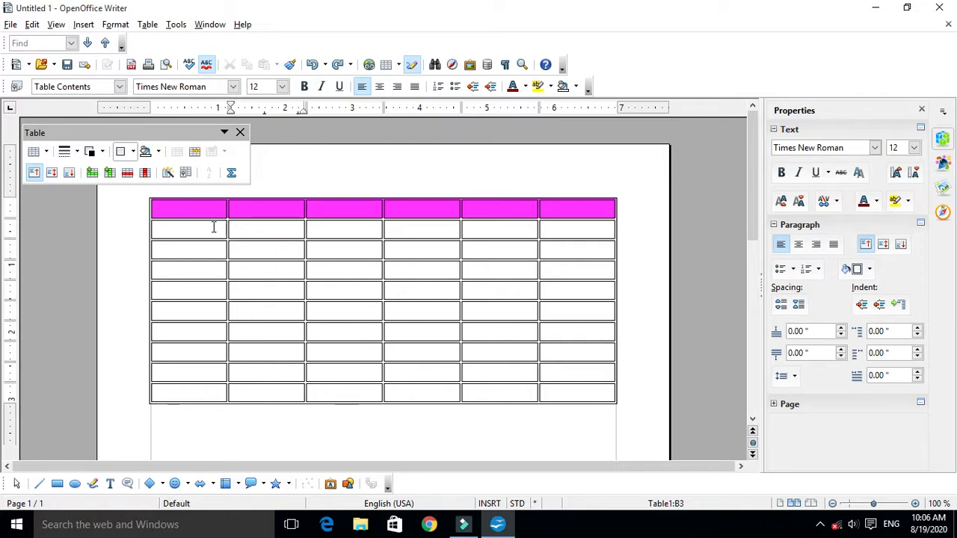
{"action": "left_click", "coordinate": [181, 208]}
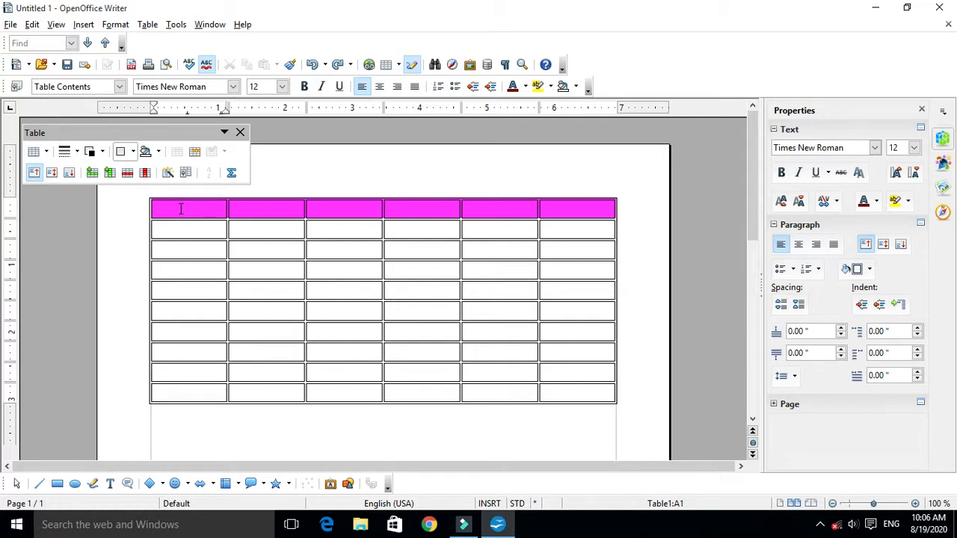
{"action": "left_click", "coordinate": [179, 208]}
{"action": "key", "text": "ctrl+z"}
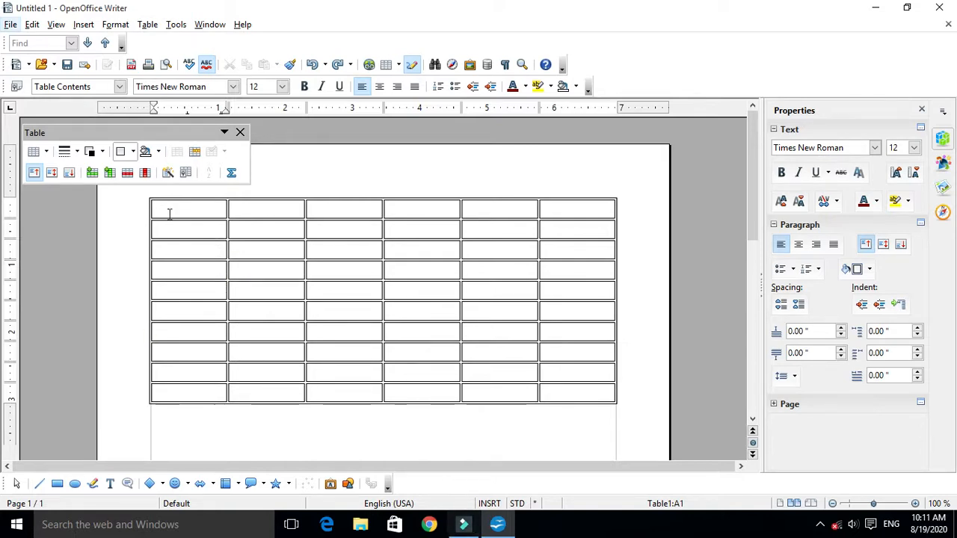
{"action": "left_click_drag", "start_coordinate": [169, 207], "coordinate": [231, 207]}
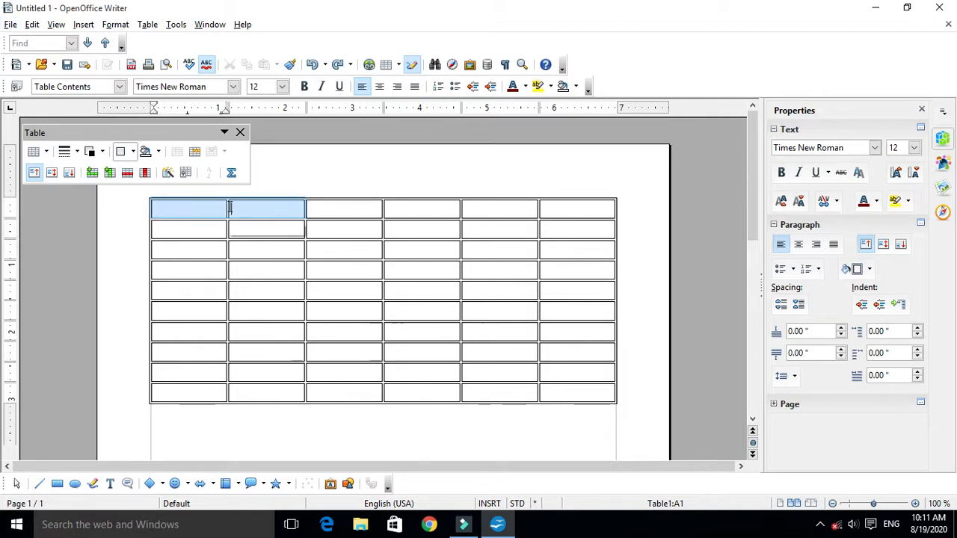
{"action": "left_click", "coordinate": [199, 205]}
{"action": "left_click", "coordinate": [164, 211]}
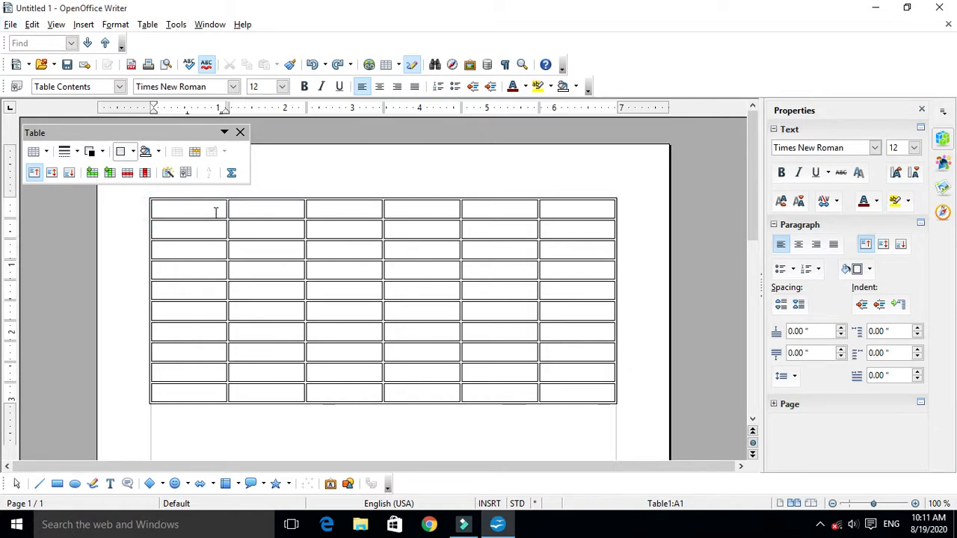
{"action": "left_click", "coordinate": [139, 207]}
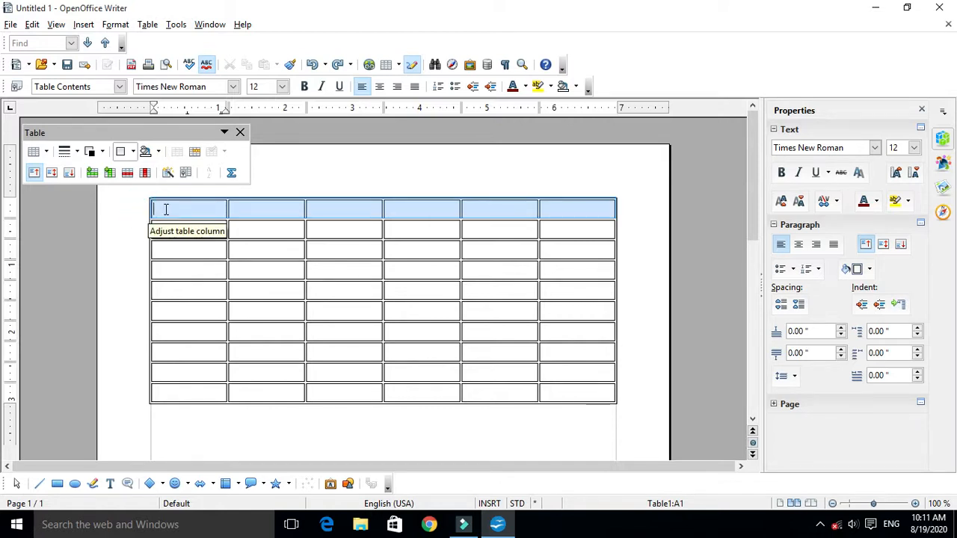
{"action": "left_click", "coordinate": [168, 209]}
- Split each of the first two cells in the table's first row horizontally into 2
{"action": "left_click_drag", "start_coordinate": [169, 209], "coordinate": [266, 220]}
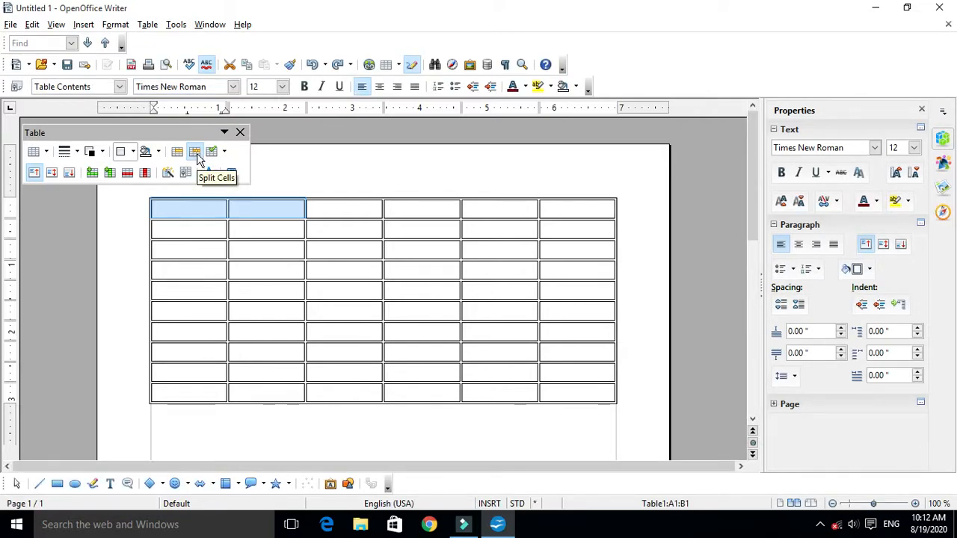
{"action": "left_click", "coordinate": [197, 153]}
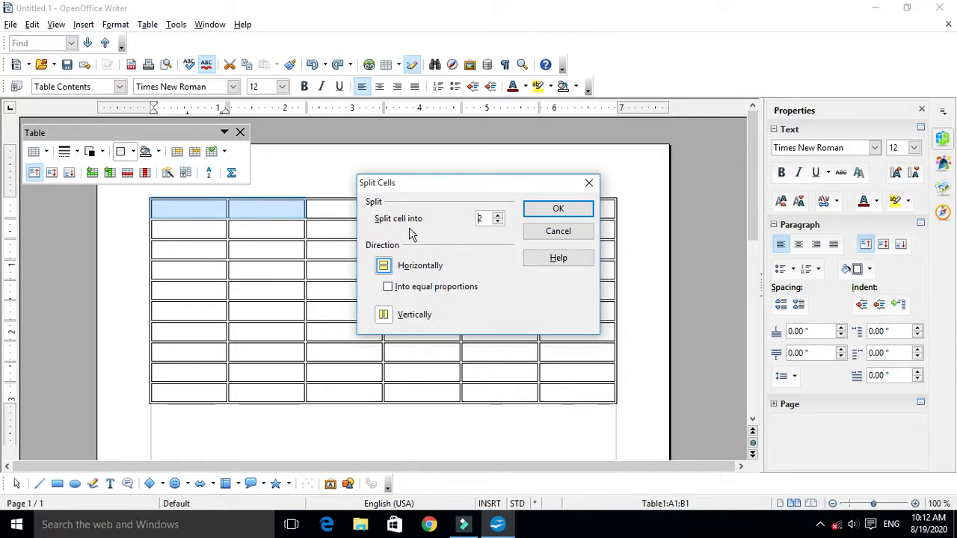
{"action": "left_click", "coordinate": [497, 216]}
{"action": "left_click", "coordinate": [498, 217]}
{"action": "left_click", "coordinate": [498, 217]}
{"action": "left_click", "coordinate": [498, 218]}
{"action": "left_click", "coordinate": [498, 218]}
{"action": "left_click", "coordinate": [546, 215]}
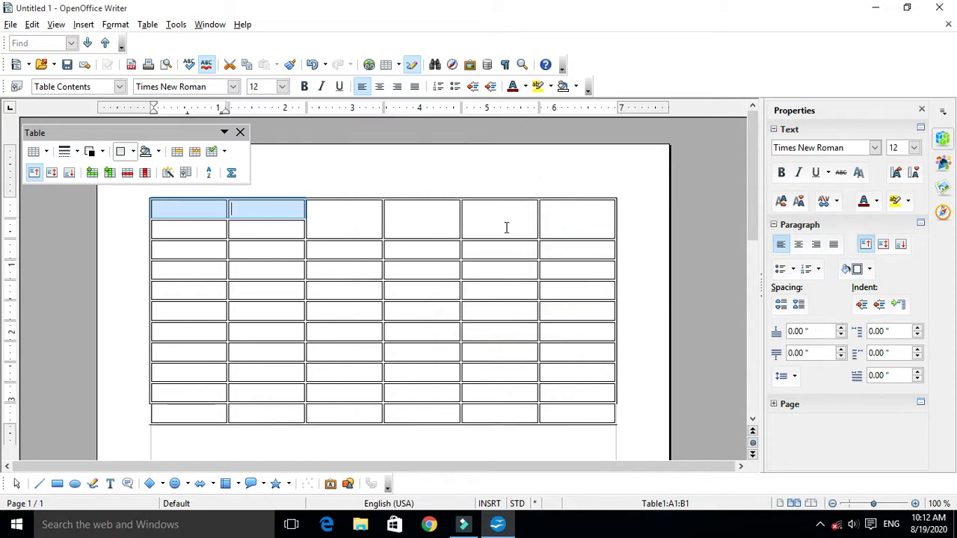
{"action": "left_click", "coordinate": [327, 216]}
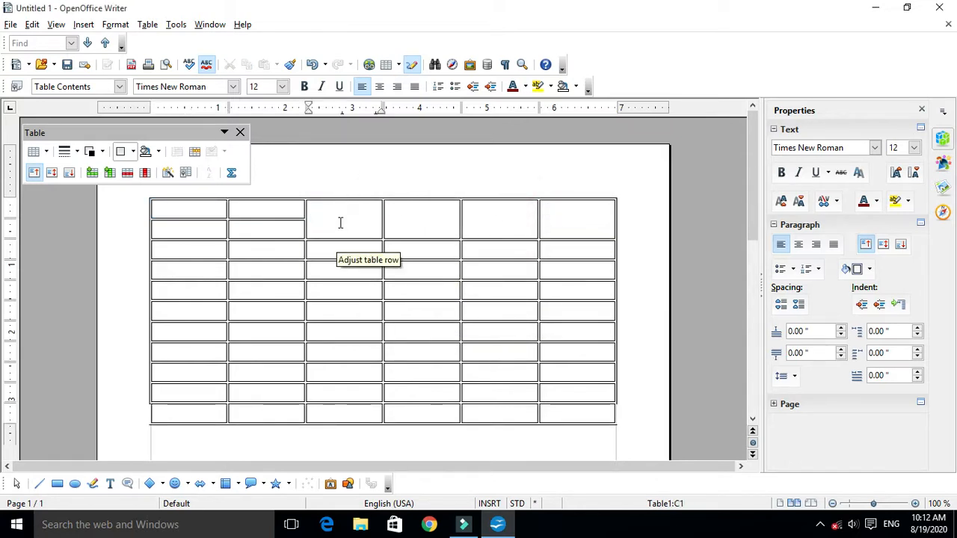
{"action": "left_click_drag", "start_coordinate": [336, 210], "coordinate": [518, 221]}
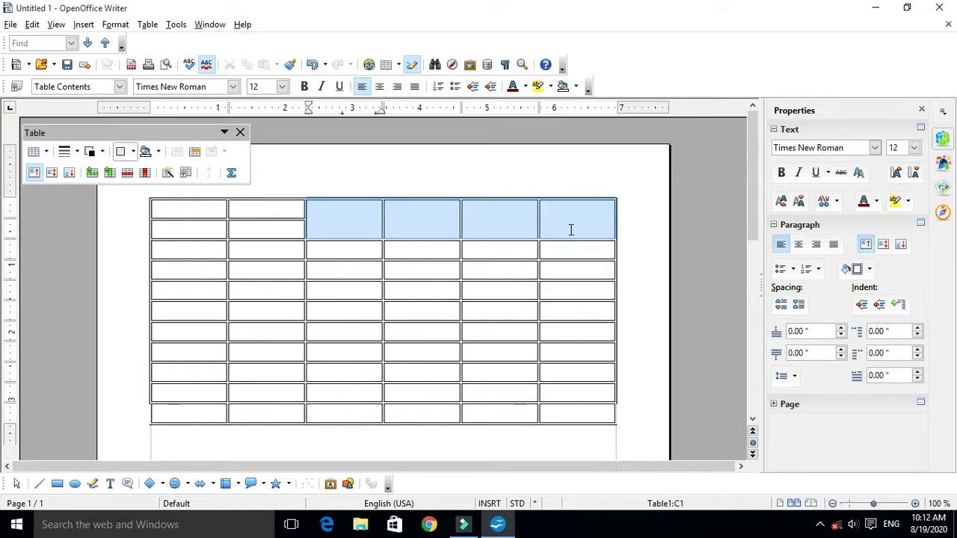
{"action": "left_click_drag", "start_coordinate": [195, 210], "coordinate": [278, 227]}
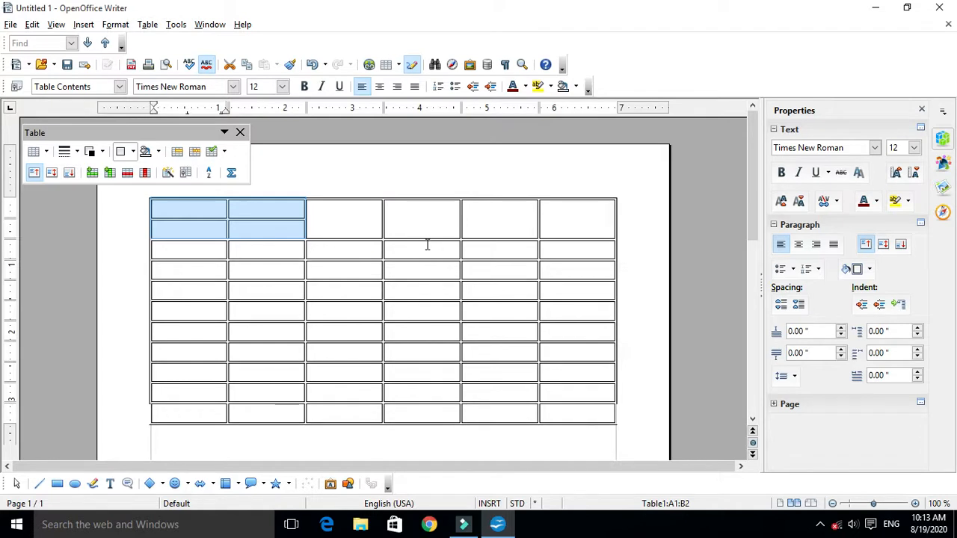
{"action": "left_click_drag", "start_coordinate": [338, 216], "coordinate": [526, 227]}
- Merge the four split cells at the start of the table's first row into one cell
{"action": "left_click_drag", "start_coordinate": [202, 207], "coordinate": [268, 240]}
{"action": "left_click", "coordinate": [268, 230]}
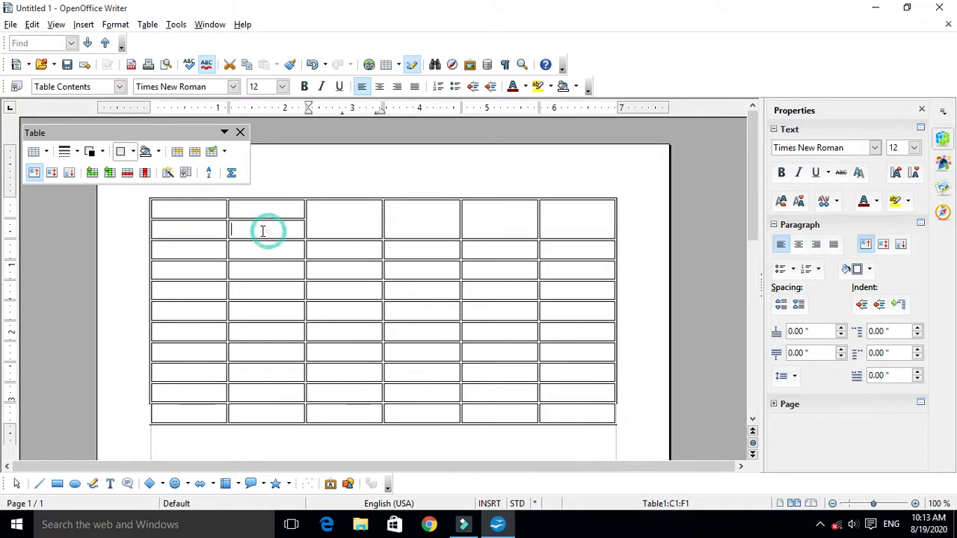
{"action": "left_click_drag", "start_coordinate": [190, 210], "coordinate": [265, 227]}
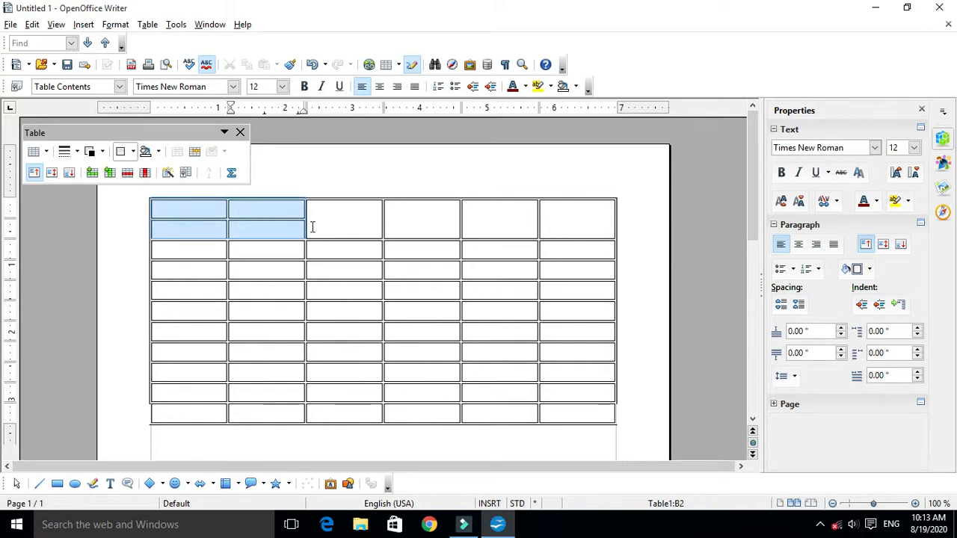
{"action": "left_click", "coordinate": [246, 224]}
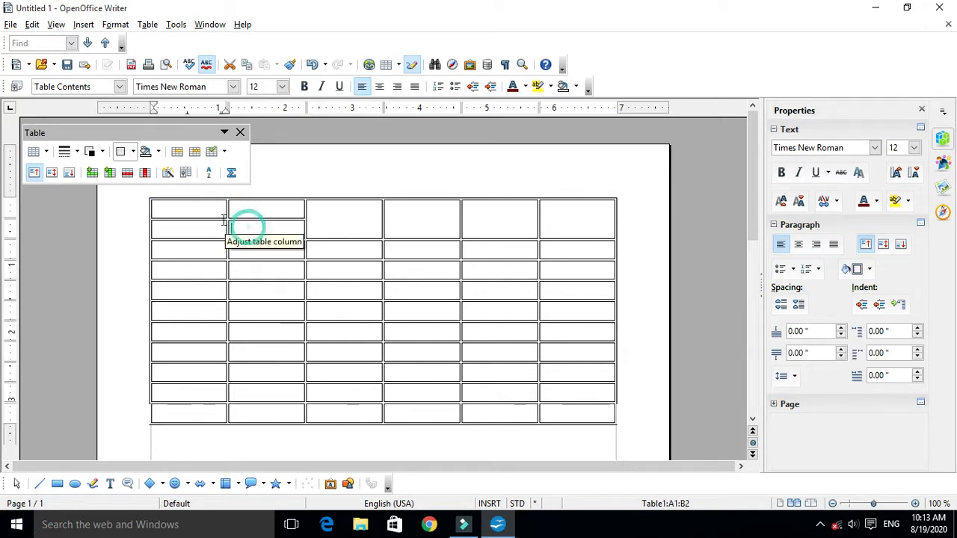
{"action": "left_click_drag", "start_coordinate": [192, 212], "coordinate": [296, 230]}
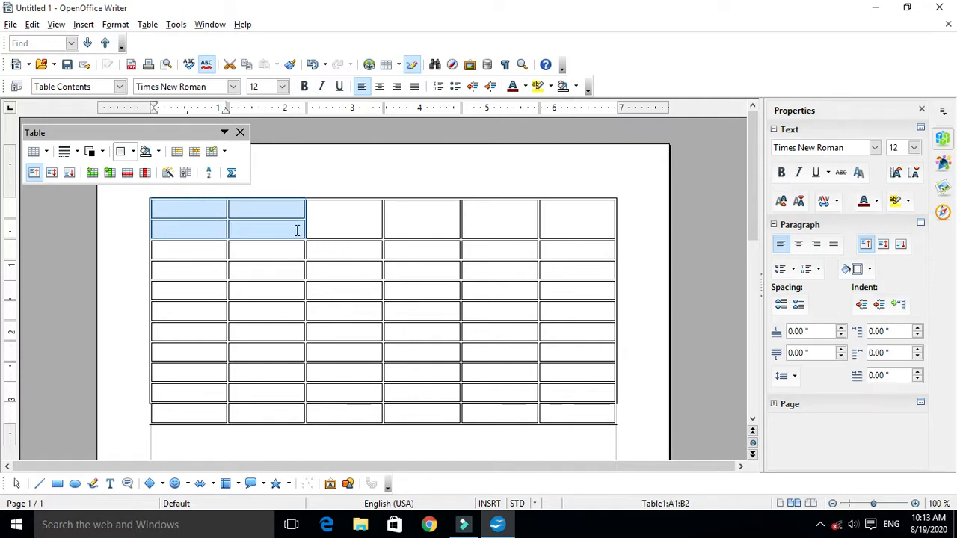
{"action": "left_click", "coordinate": [177, 153]}
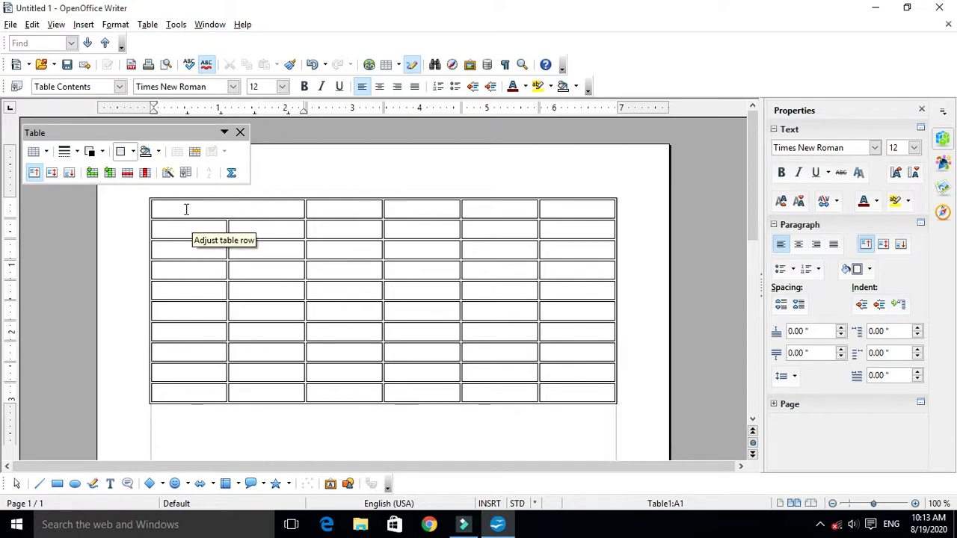
- Delete all rows of the table to clear it from the document
{"action": "left_click_drag", "start_coordinate": [185, 207], "coordinate": [620, 396]}
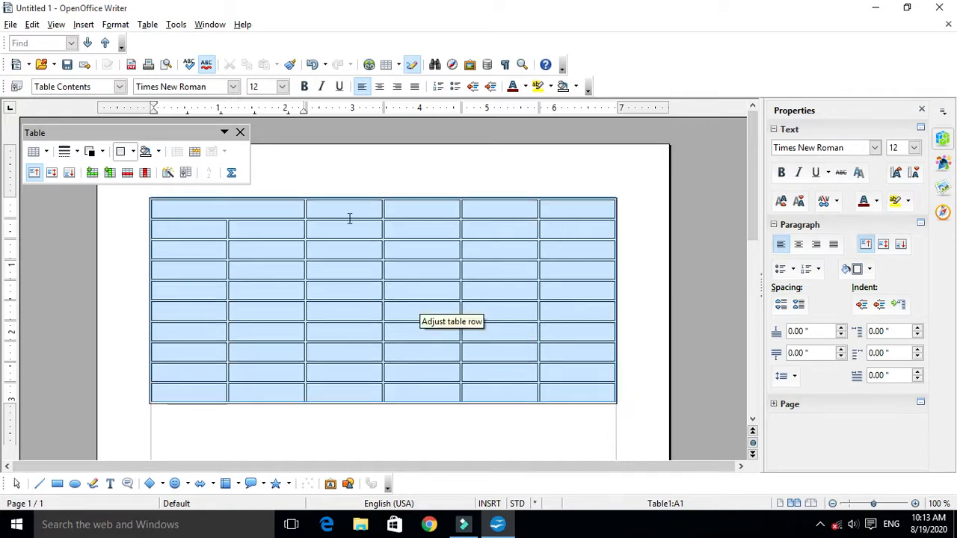
{"action": "right_click", "coordinate": [295, 253]}
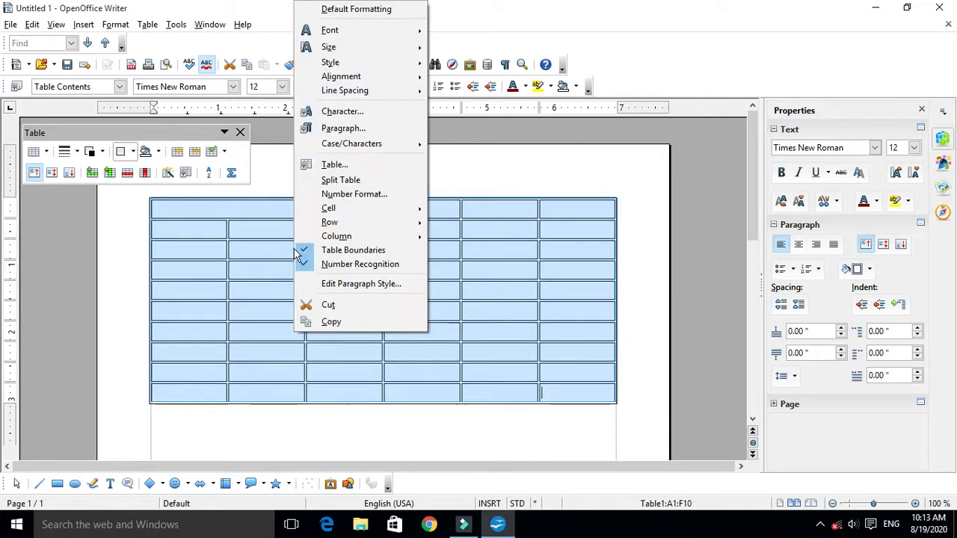
{"action": "mouse_move", "coordinate": [379, 235]}
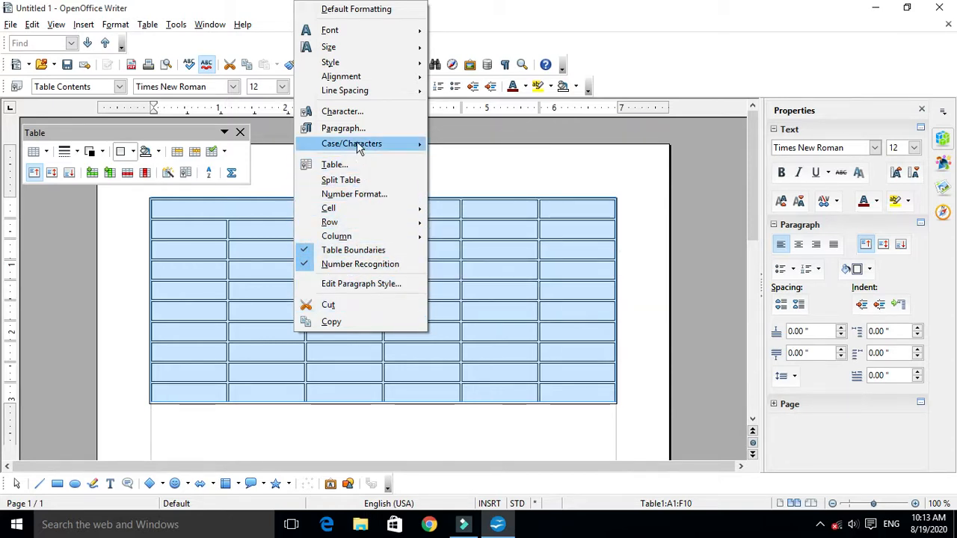
{"action": "left_click", "coordinate": [129, 180]}
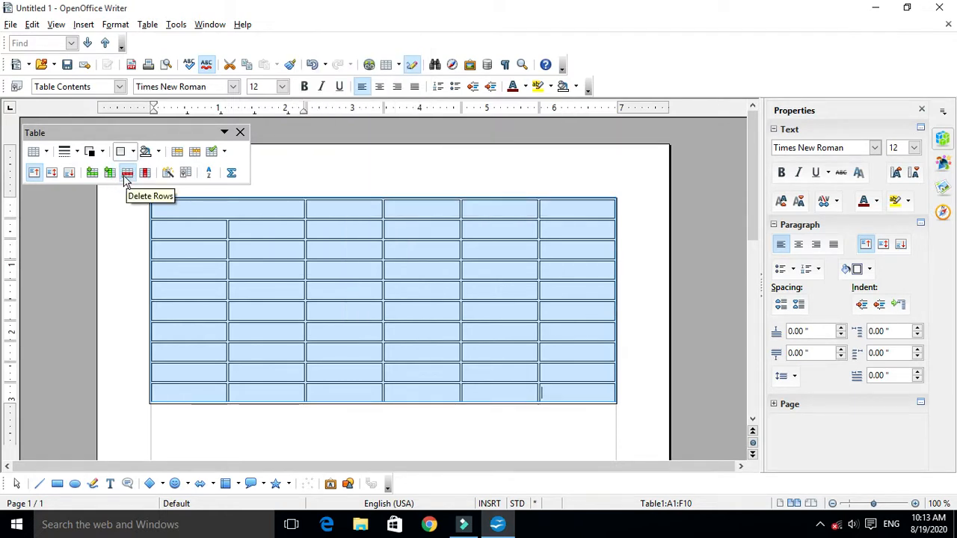
{"action": "left_click", "coordinate": [126, 178]}
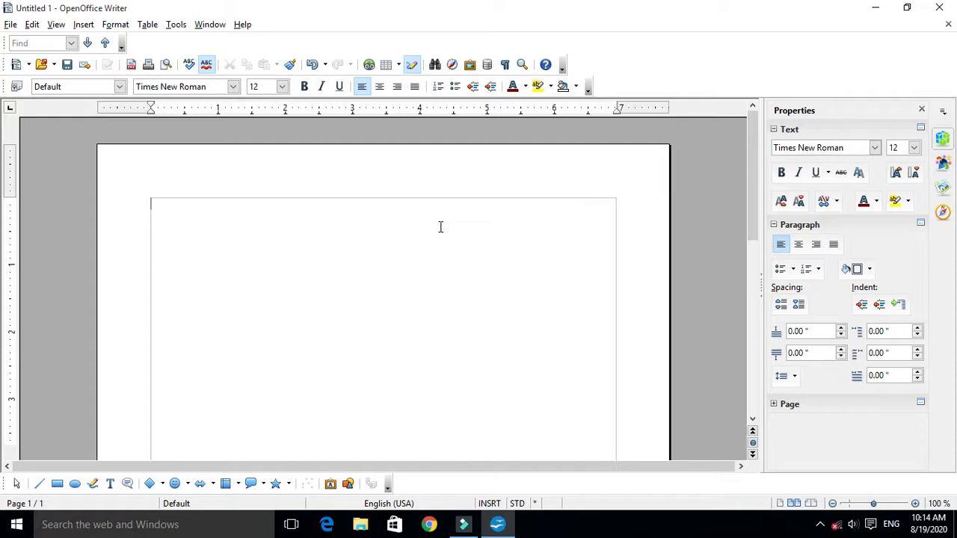
{"action": "left_click", "coordinate": [84, 24]}
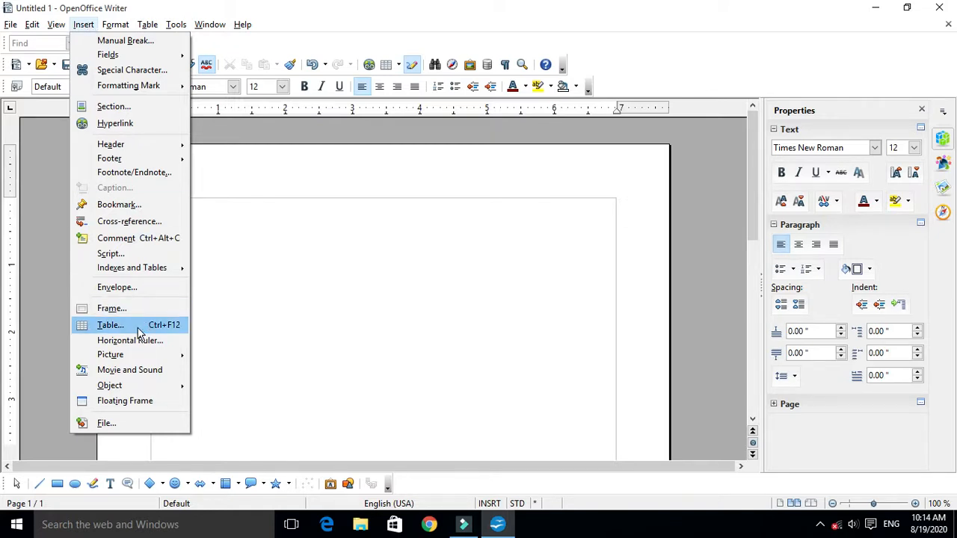
{"action": "left_click", "coordinate": [312, 269]}
{"action": "left_click", "coordinate": [88, 27]}
{"action": "left_click", "coordinate": [394, 284]}
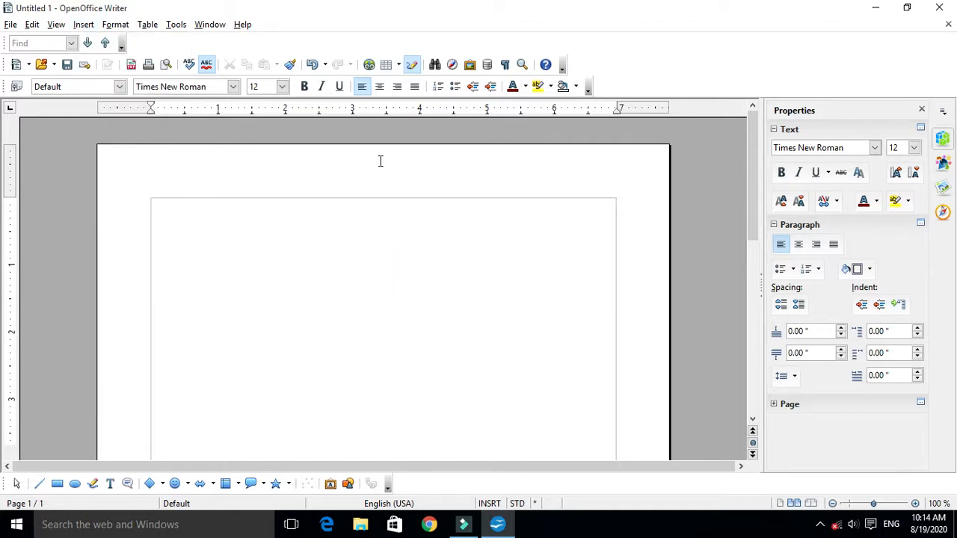
{"action": "left_click", "coordinate": [83, 24]}
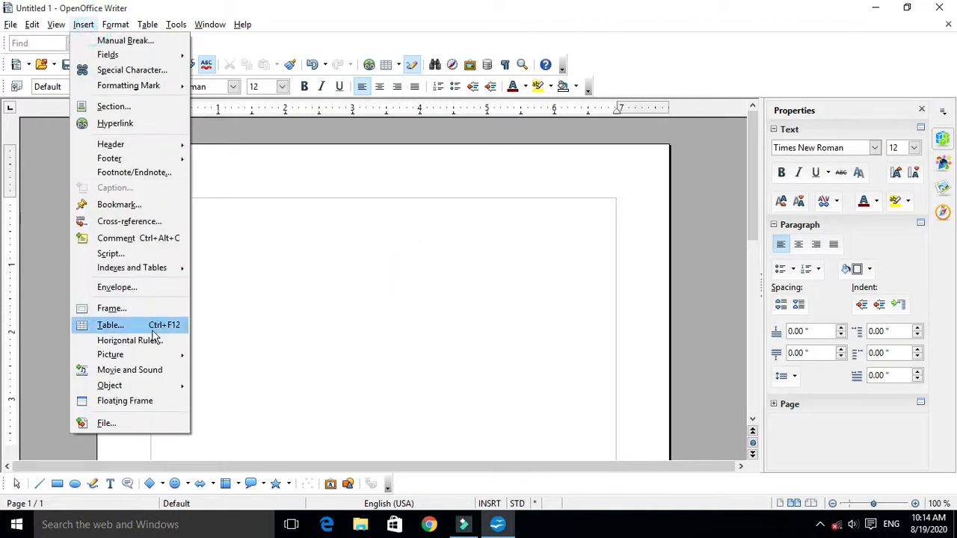
{"action": "left_click", "coordinate": [150, 325]}
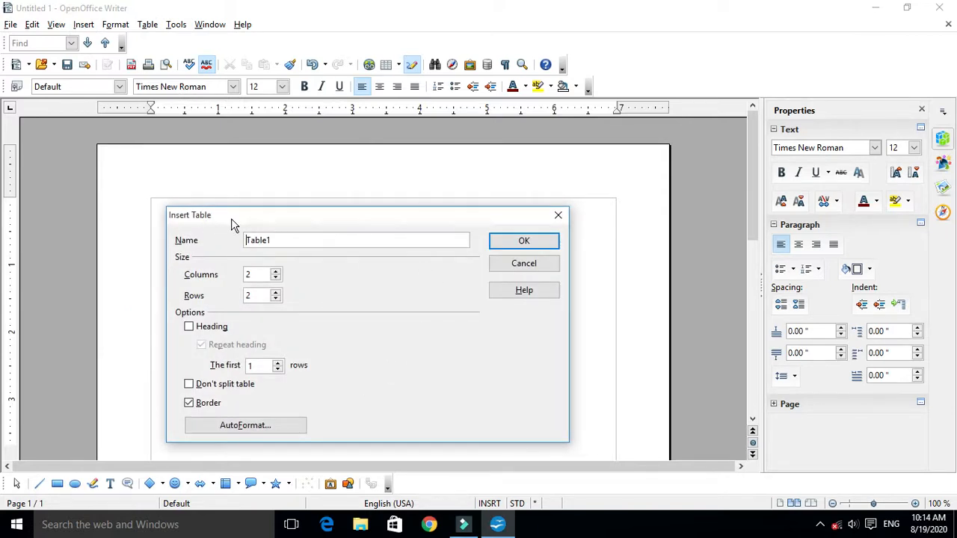
{"action": "left_click", "coordinate": [558, 217]}
{"action": "left_click", "coordinate": [83, 24]}
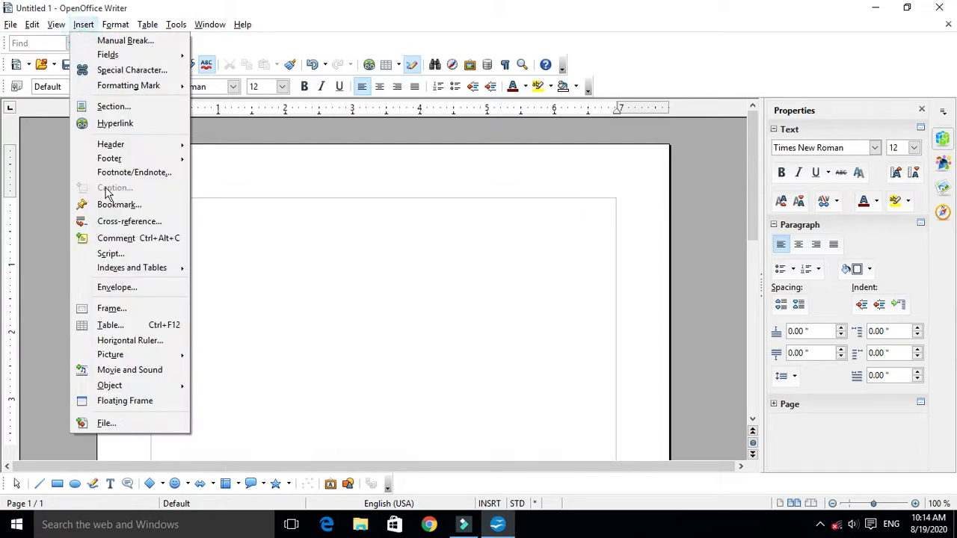
{"action": "left_click", "coordinate": [139, 326]}
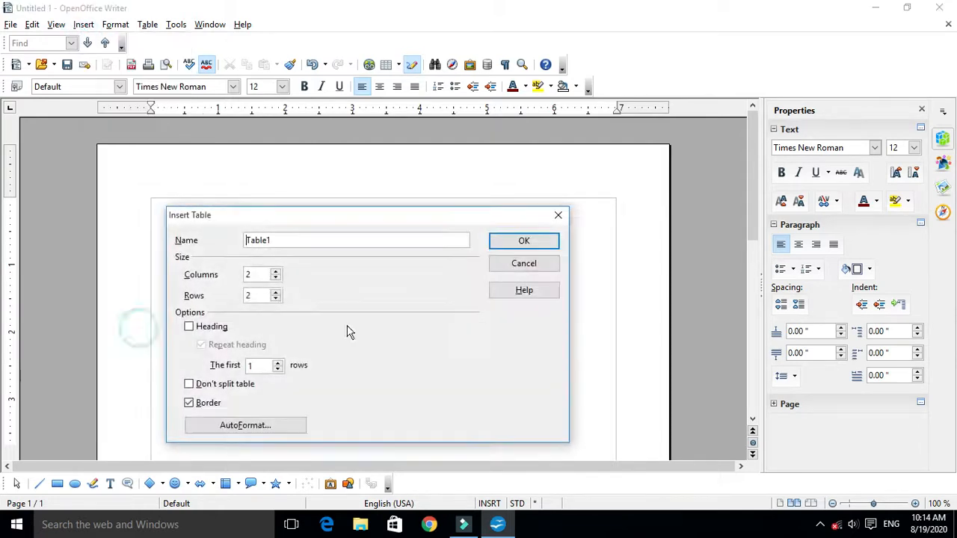
{"action": "left_click", "coordinate": [554, 217]}
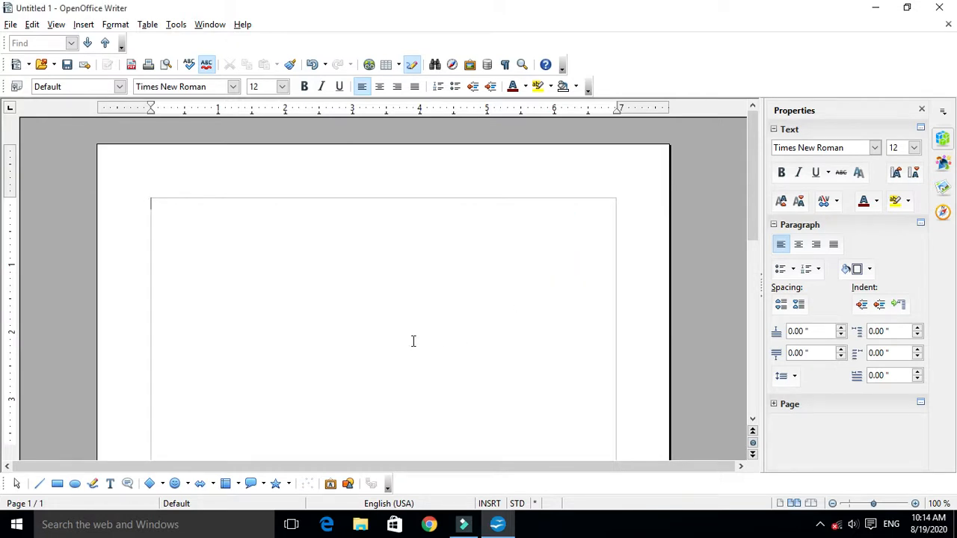
{"action": "key", "text": "ctrl+F12"}
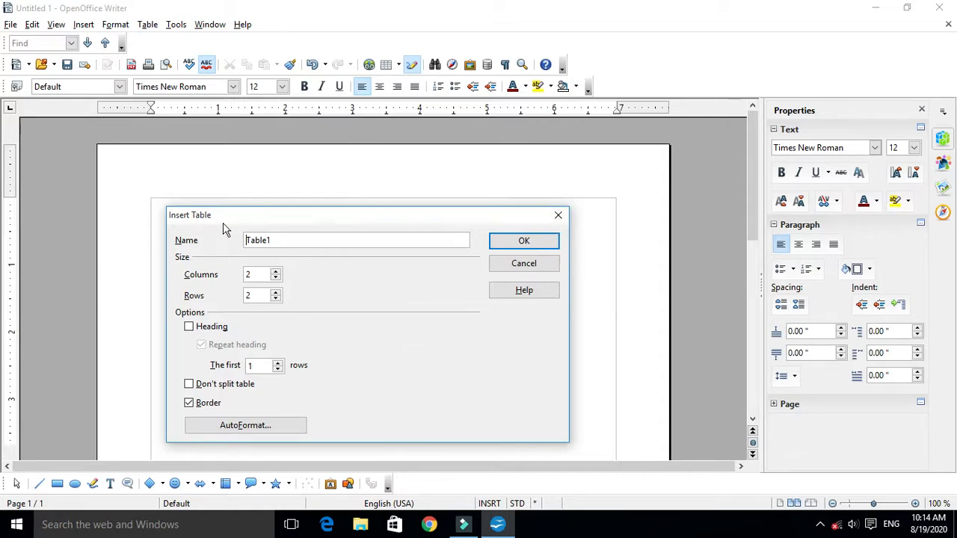
{"action": "left_click_drag", "start_coordinate": [221, 217], "coordinate": [227, 183]}
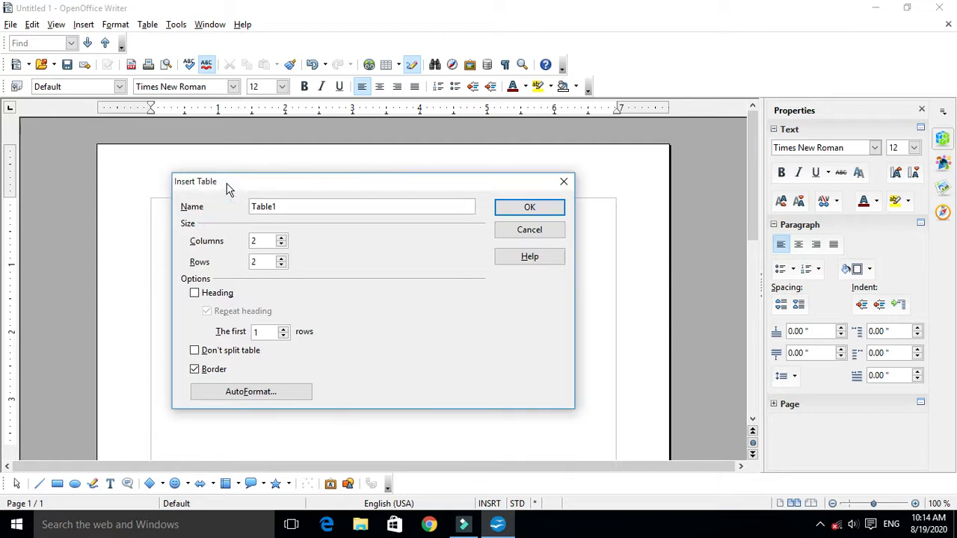
{"action": "left_click", "coordinate": [562, 183]}
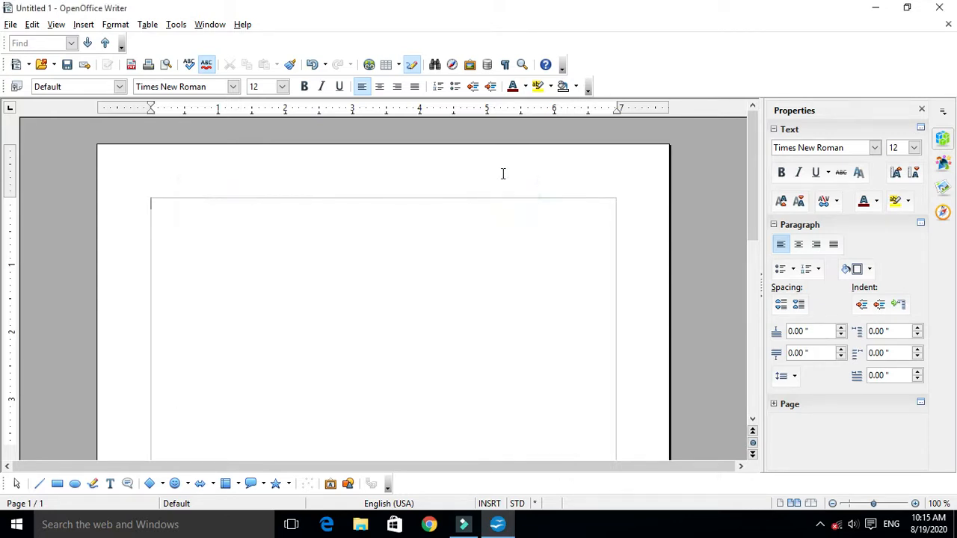
{"action": "left_click", "coordinate": [388, 66]}
{"action": "left_click_drag", "start_coordinate": [199, 179], "coordinate": [196, 229]}
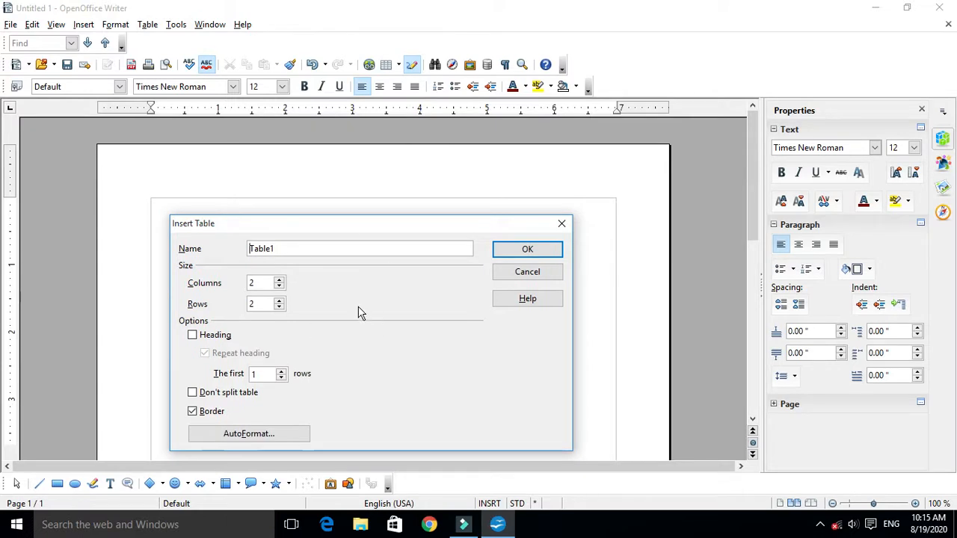
{"action": "left_click", "coordinate": [559, 224]}
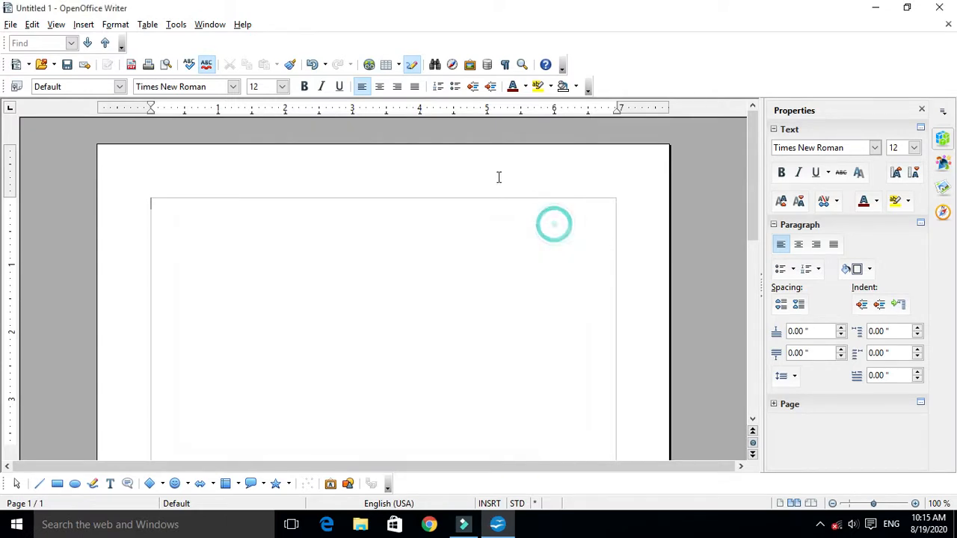
{"action": "left_click", "coordinate": [399, 64]}
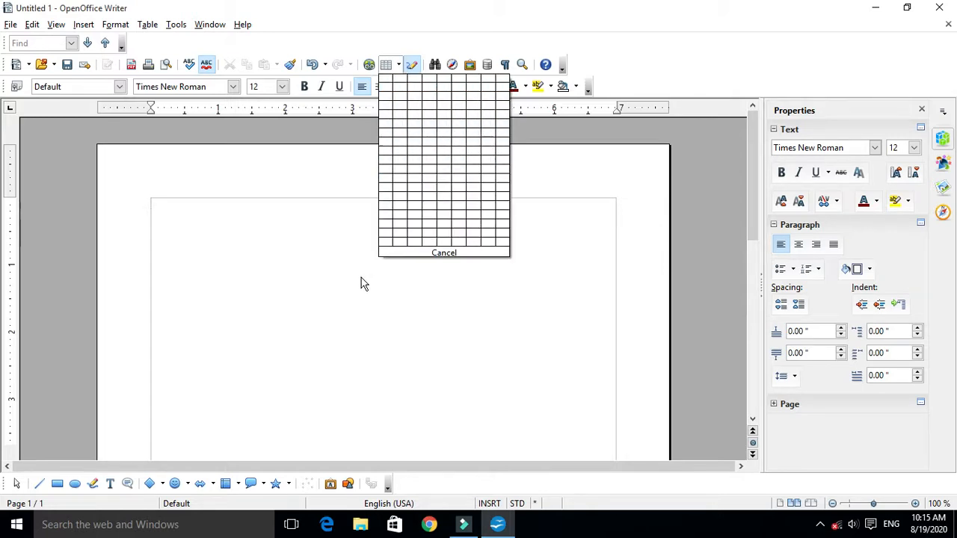
{"action": "left_click", "coordinate": [270, 246]}
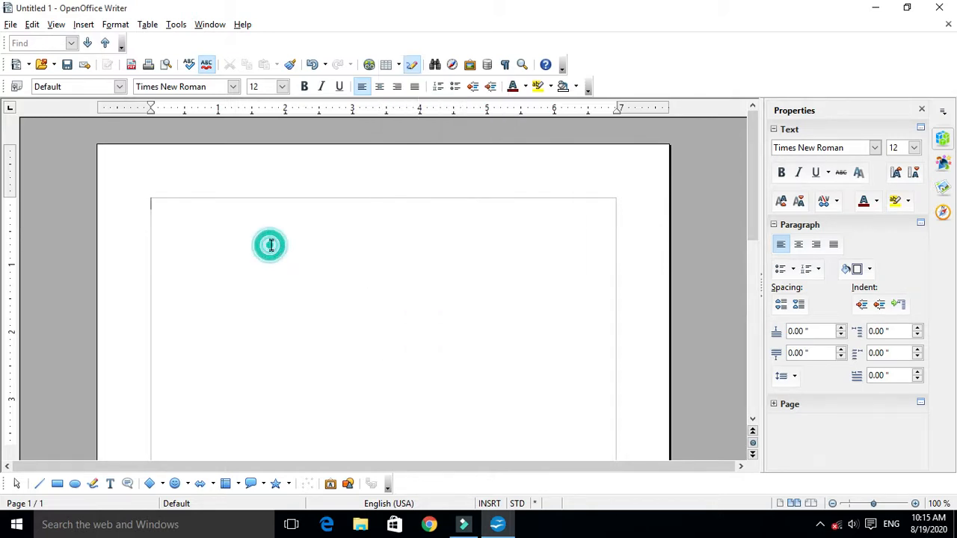
- Start inserting a new table and name it Studentdetails
{"action": "left_click", "coordinate": [387, 65]}
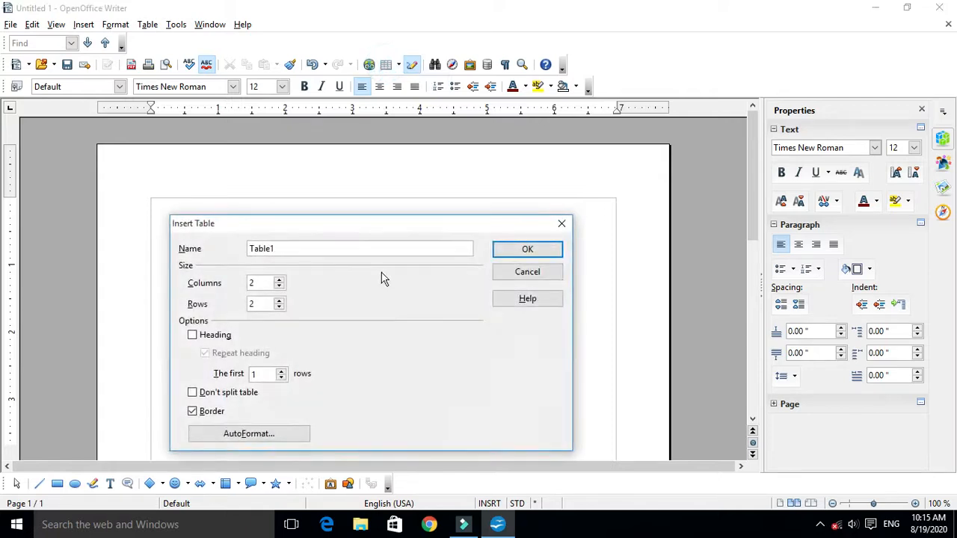
{"action": "left_click_drag", "start_coordinate": [356, 232], "coordinate": [364, 215]}
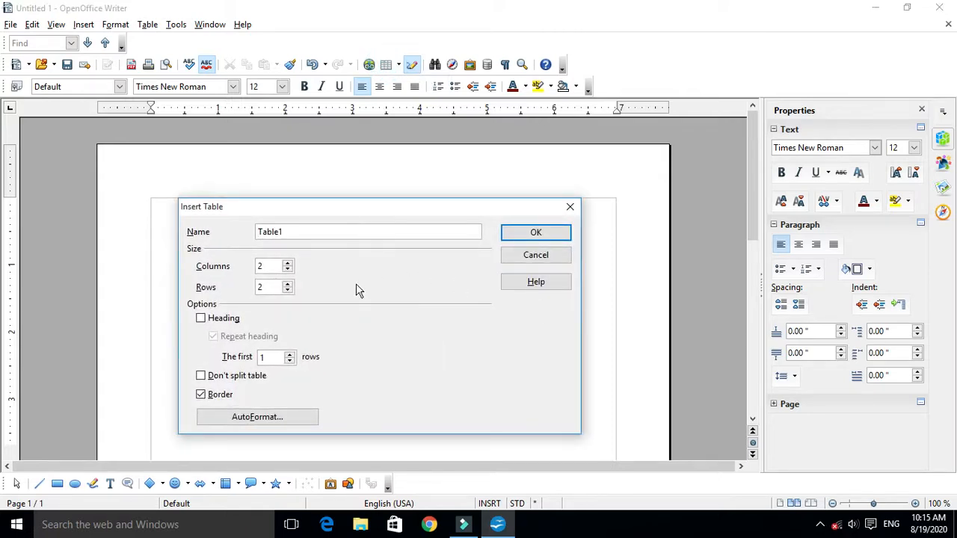
{"action": "double_click", "coordinate": [307, 227]}
{"action": "key", "text": "BackSpace"}
{"action": "double_click", "coordinate": [290, 231]}
- Set the new table's number of columns to 6
{"action": "double_click", "coordinate": [265, 266]}
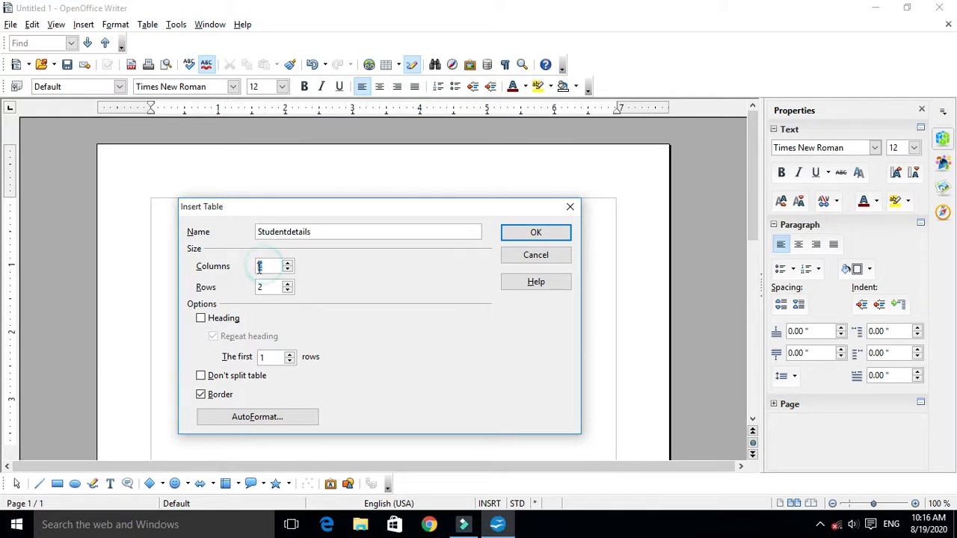
{"action": "type", "text": "6"}
{"action": "left_click", "coordinate": [288, 264]}
{"action": "left_click", "coordinate": [288, 264]}
{"action": "left_click", "coordinate": [288, 264]}
{"action": "left_click", "coordinate": [288, 264]}
{"action": "left_click", "coordinate": [288, 264]}
{"action": "left_click", "coordinate": [288, 264]}
{"action": "left_click", "coordinate": [288, 264]}
{"action": "left_click", "coordinate": [288, 264]}
{"action": "left_click", "coordinate": [287, 264]}
{"action": "left_click", "coordinate": [288, 264]}
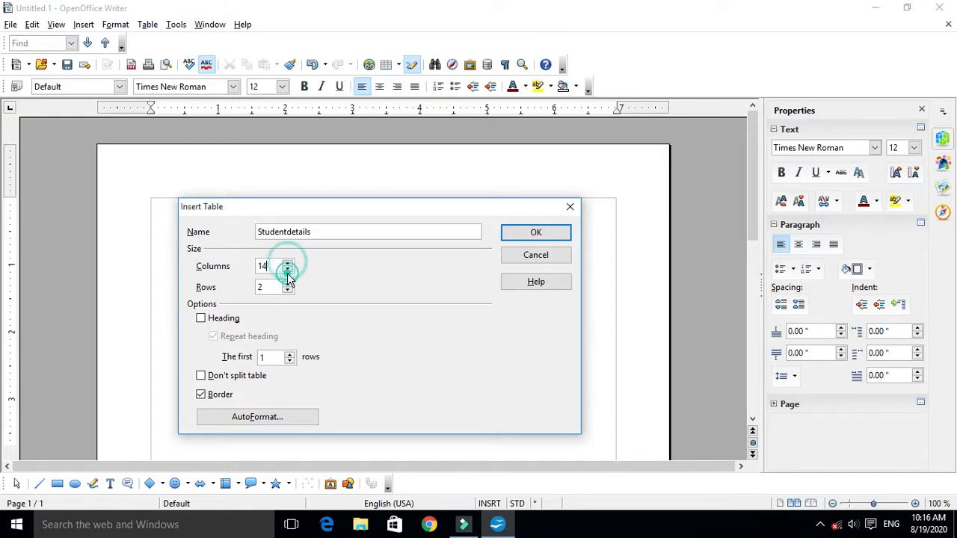
{"action": "left_click", "coordinate": [289, 270]}
{"action": "left_click", "coordinate": [288, 269]}
{"action": "left_click", "coordinate": [288, 269]}
{"action": "left_click", "coordinate": [289, 269]}
{"action": "left_click", "coordinate": [289, 269]}
{"action": "left_click", "coordinate": [289, 269]}
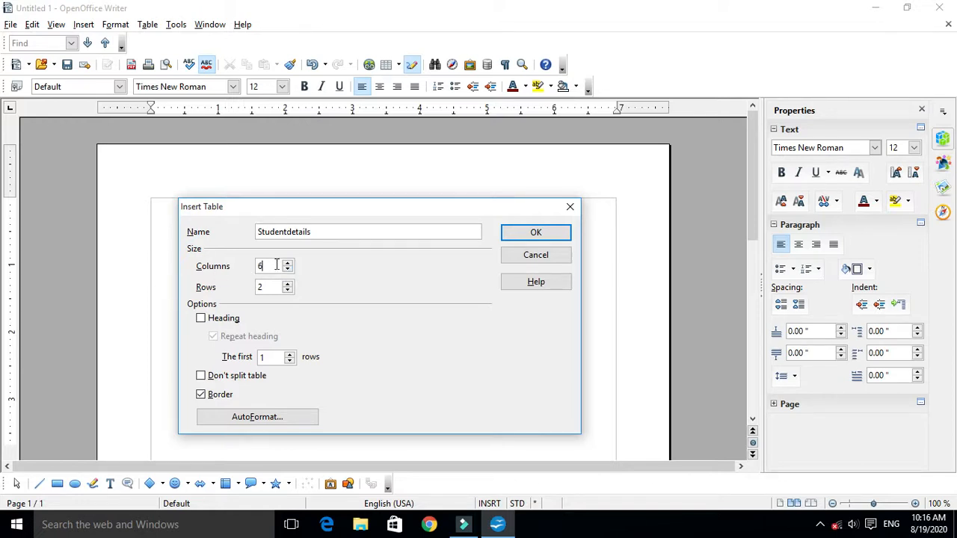
- Set the new table's number of rows to 12
{"action": "left_click", "coordinate": [288, 285]}
{"action": "left_click", "coordinate": [288, 285]}
{"action": "left_click", "coordinate": [288, 285]}
{"action": "left_click", "coordinate": [288, 285]}
{"action": "left_click", "coordinate": [288, 285]}
{"action": "left_click", "coordinate": [288, 285]}
{"action": "left_click", "coordinate": [288, 285]}
{"action": "left_click", "coordinate": [275, 285]}
{"action": "double_click", "coordinate": [270, 285]}
{"action": "type", "text": "10"}
{"action": "left_click", "coordinate": [265, 287]}
{"action": "double_click", "coordinate": [265, 287]}
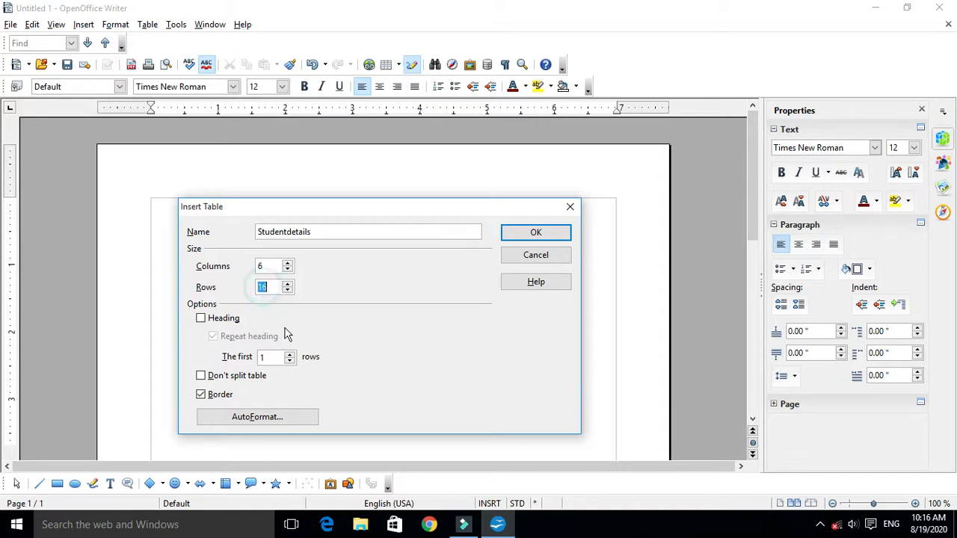
{"action": "double_click", "coordinate": [259, 266]}
{"action": "double_click", "coordinate": [266, 287]}
{"action": "type", "text": "12"}
- Enable the heading without repeating it, keep it to the first 1 row, and insert the Studentdetails table
{"action": "left_click", "coordinate": [202, 319]}
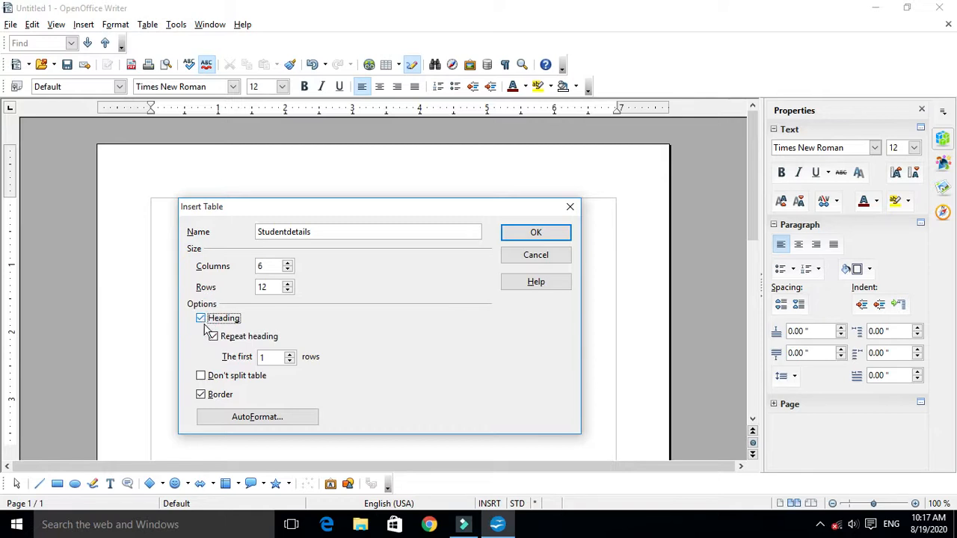
{"action": "left_click", "coordinate": [213, 338]}
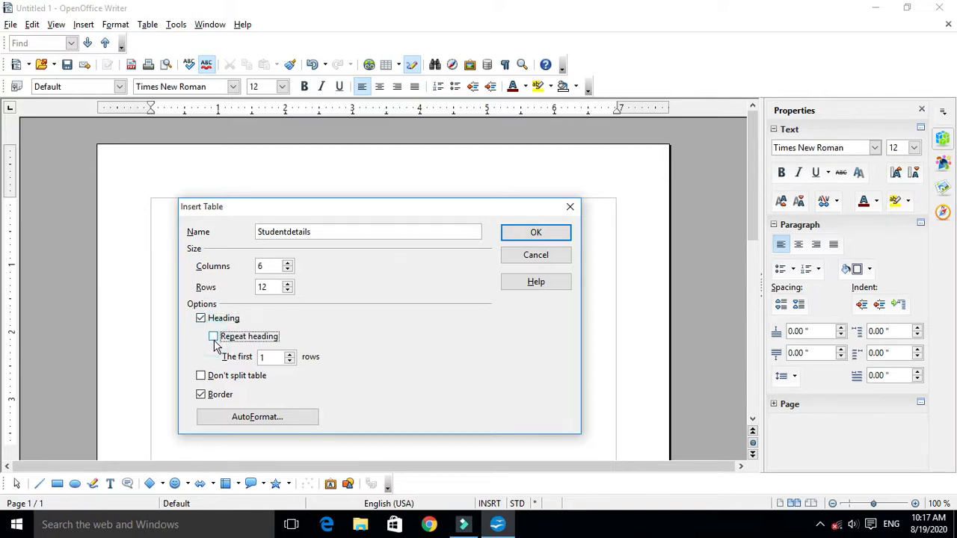
{"action": "left_click", "coordinate": [288, 353]}
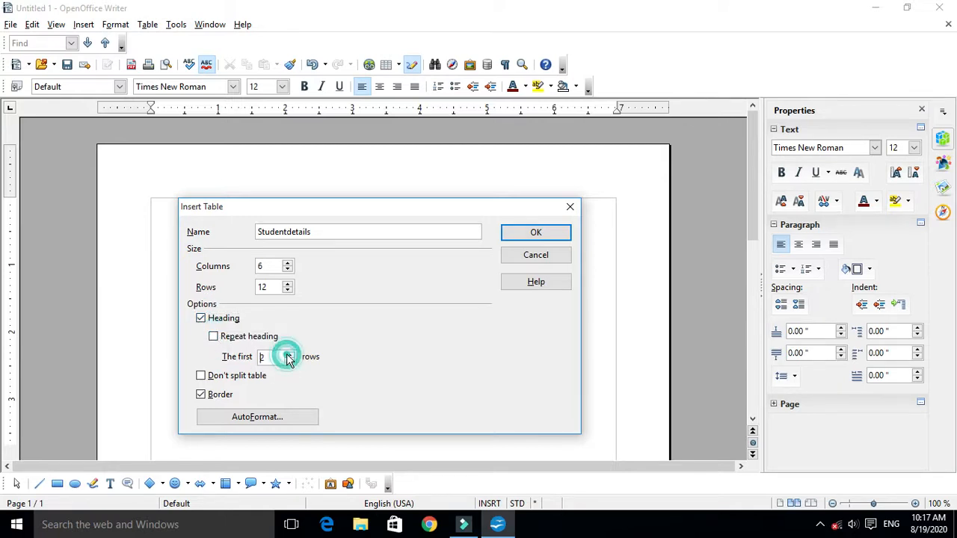
{"action": "left_click", "coordinate": [289, 361]}
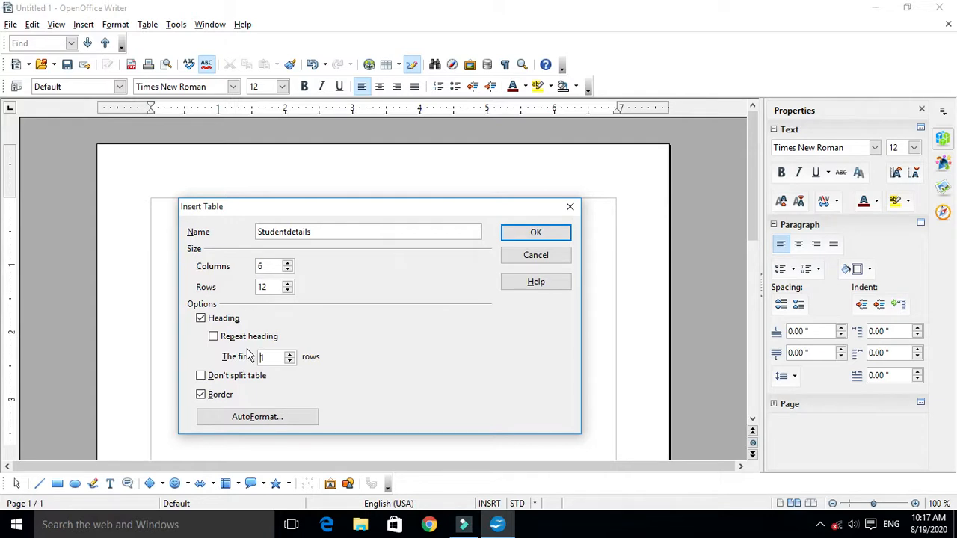
{"action": "left_click", "coordinate": [539, 234]}
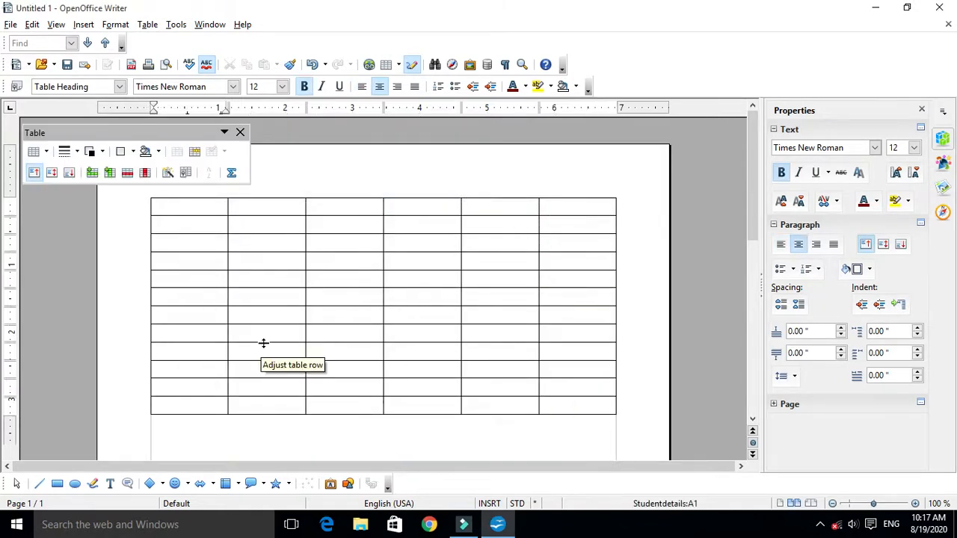
- Highlight the heading row across all six columns of the new table to show which cells it covers
{"action": "left_click_drag", "start_coordinate": [211, 205], "coordinate": [569, 203]}
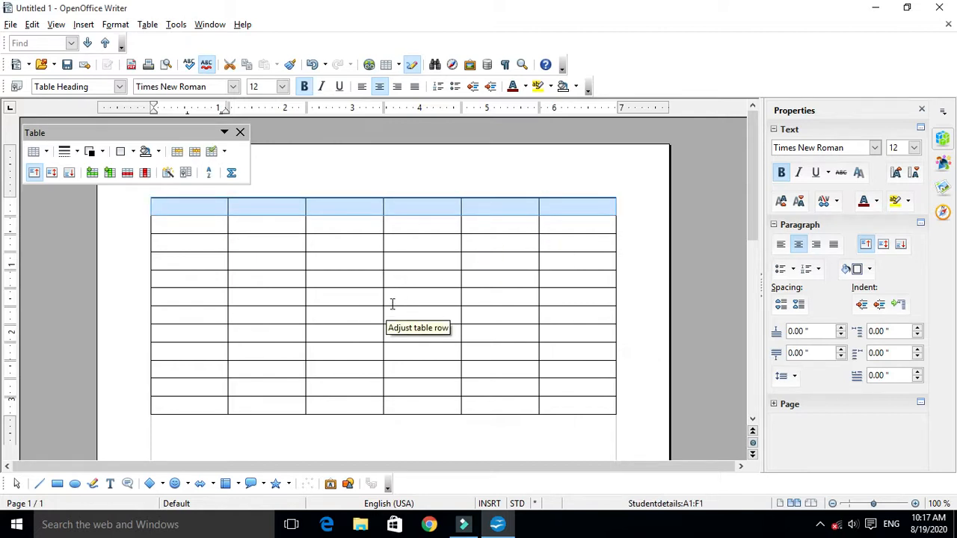
{"action": "left_click", "coordinate": [394, 436]}
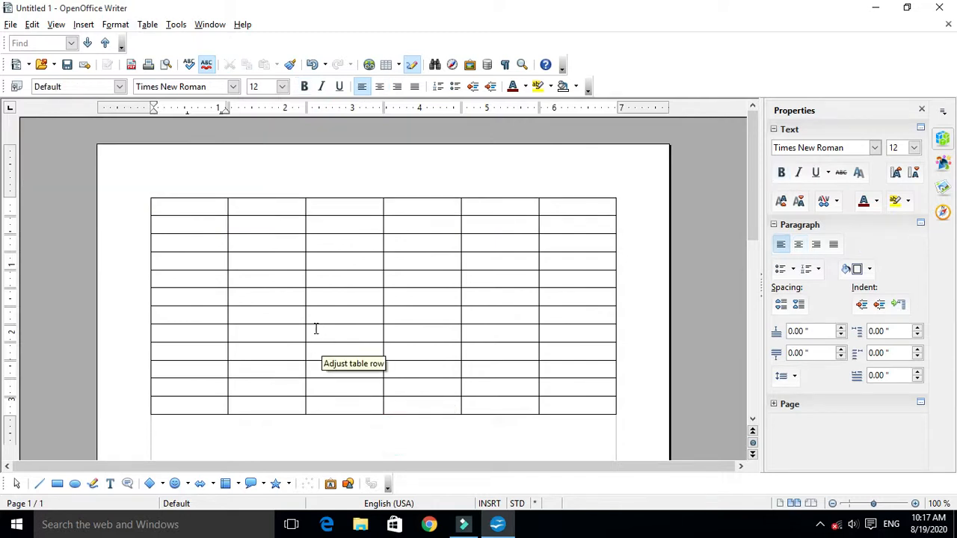
{"action": "left_click", "coordinate": [187, 208]}
{"action": "left_click_drag", "start_coordinate": [199, 208], "coordinate": [564, 186]}
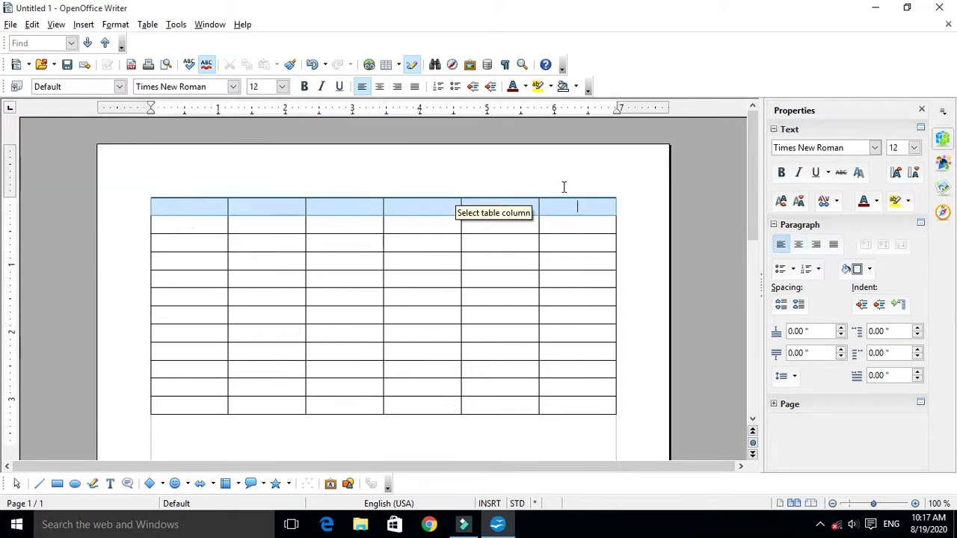
{"action": "left_click", "coordinate": [285, 309]}
- Select all cells of the table and view the ways to insert a table, without inserting another one
{"action": "left_click_drag", "start_coordinate": [184, 207], "coordinate": [576, 399]}
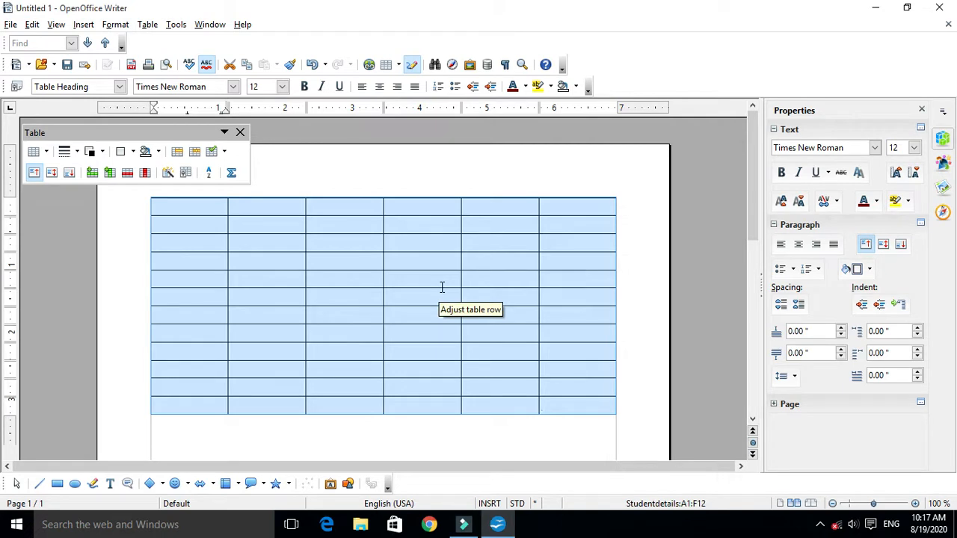
{"action": "left_click", "coordinate": [386, 67]}
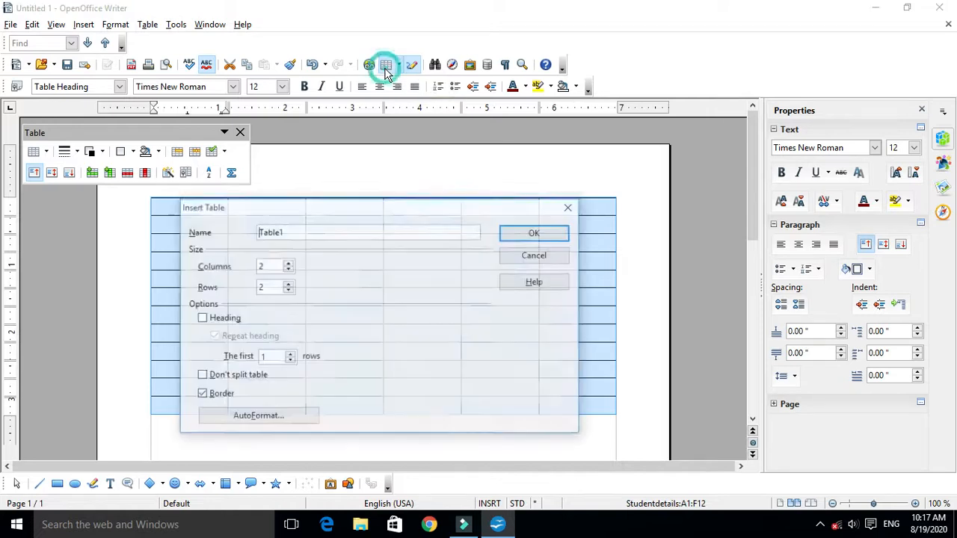
{"action": "left_click", "coordinate": [537, 257]}
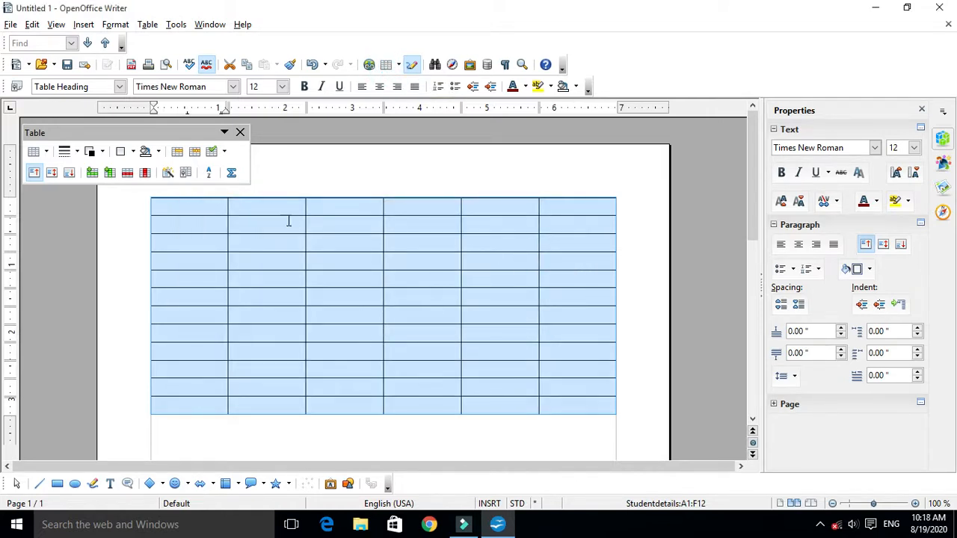
{"action": "left_click", "coordinate": [83, 25]}
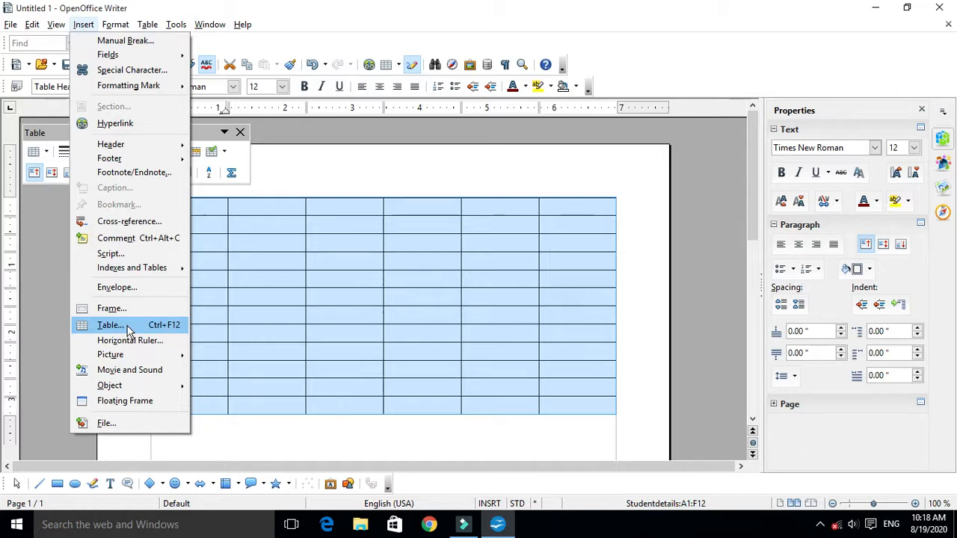
{"action": "left_click", "coordinate": [448, 178]}
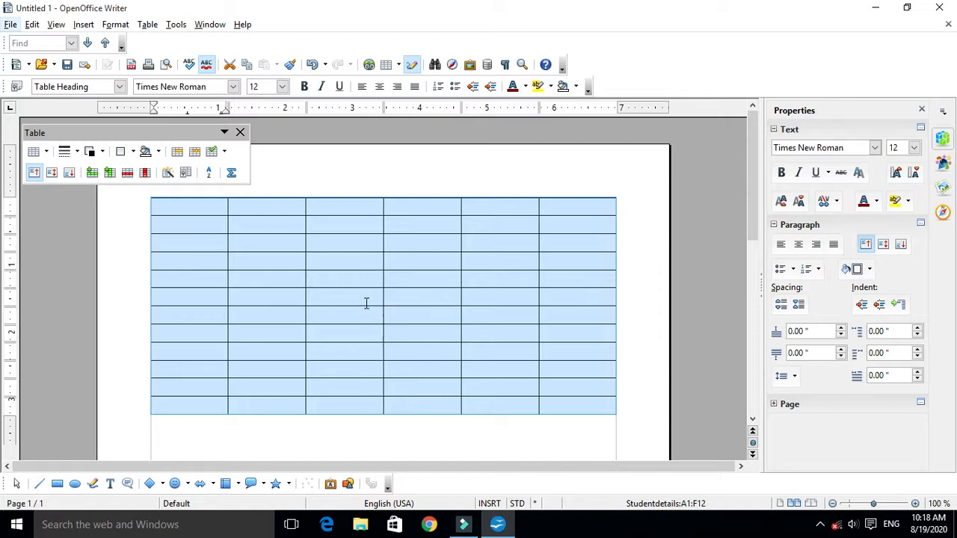
{"action": "left_click", "coordinate": [209, 208]}
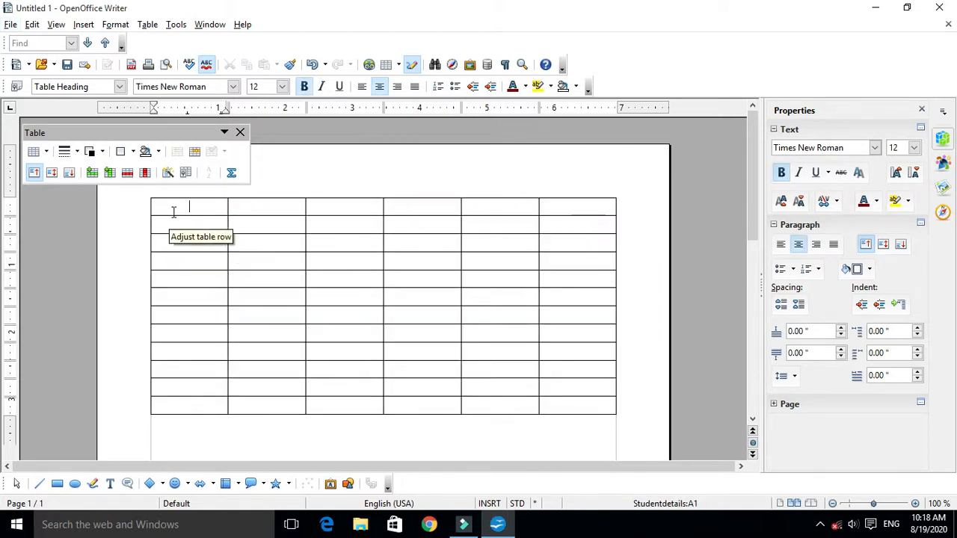
{"action": "left_click", "coordinate": [442, 434]}
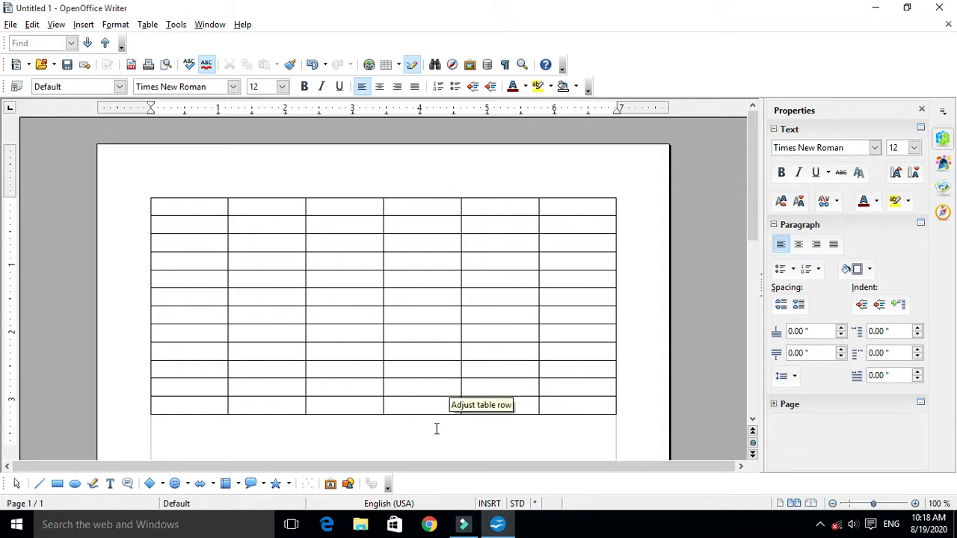
{"action": "left_click", "coordinate": [406, 427]}
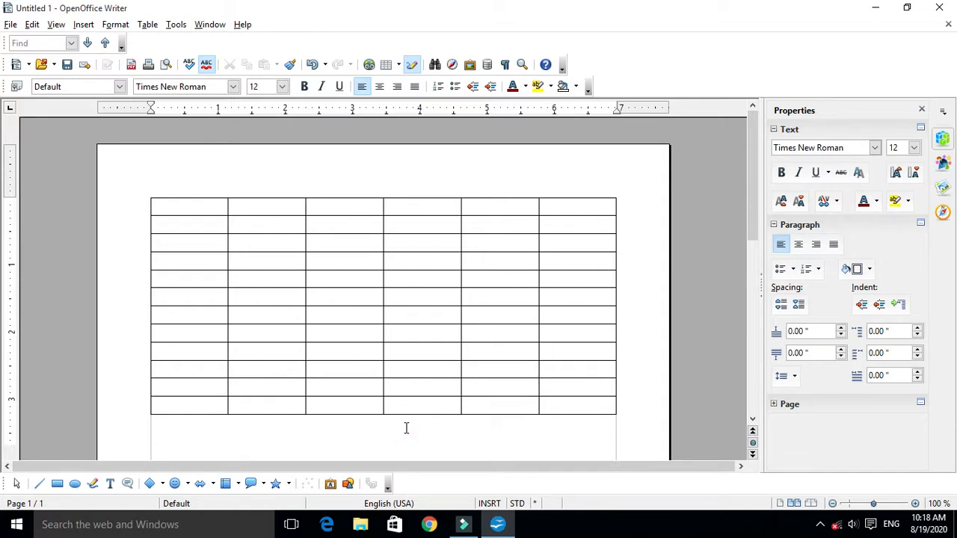
{"action": "type", "text": "jhhjhjjhjh"}
{"action": "key", "text": "BackSpace"}
{"action": "key", "text": "BackSpace"}
{"action": "key", "text": "BackSpace"}
{"action": "key", "text": "BackSpace"}
{"action": "key", "text": "BackSpace"}
{"action": "type", "text": "kjhkjhjhkhjkjkhj"}
{"action": "key", "text": "BackSpace"}
{"action": "key", "text": "BackSpace"}
{"action": "key", "text": "BackSpace"}
{"action": "key", "text": "BackSpace"}
{"action": "key", "text": "BackSpace"}
{"action": "key", "text": "BackSpace"}
{"action": "key", "text": "BackSpace"}
{"action": "key", "text": "BackSpace"}
{"action": "key", "text": "BackSpace"}
{"action": "key", "text": "BackSpace"}
{"action": "key", "text": "BackSpace"}
{"action": "key", "text": "BackSpace"}
- Highlight the table's six columns one after another to point out each column
{"action": "left_click_drag", "start_coordinate": [206, 208], "coordinate": [185, 420]}
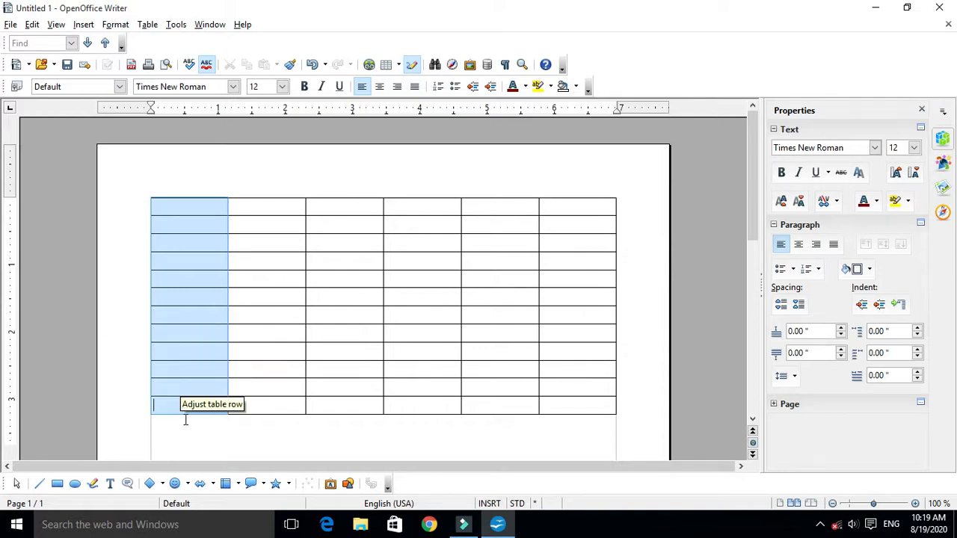
{"action": "left_click_drag", "start_coordinate": [253, 213], "coordinate": [293, 406]}
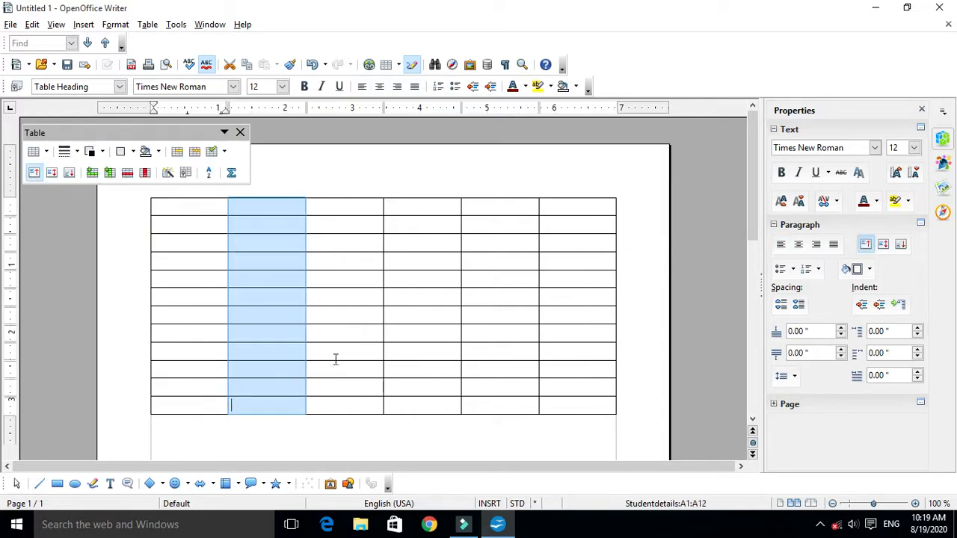
{"action": "left_click_drag", "start_coordinate": [333, 208], "coordinate": [310, 387]}
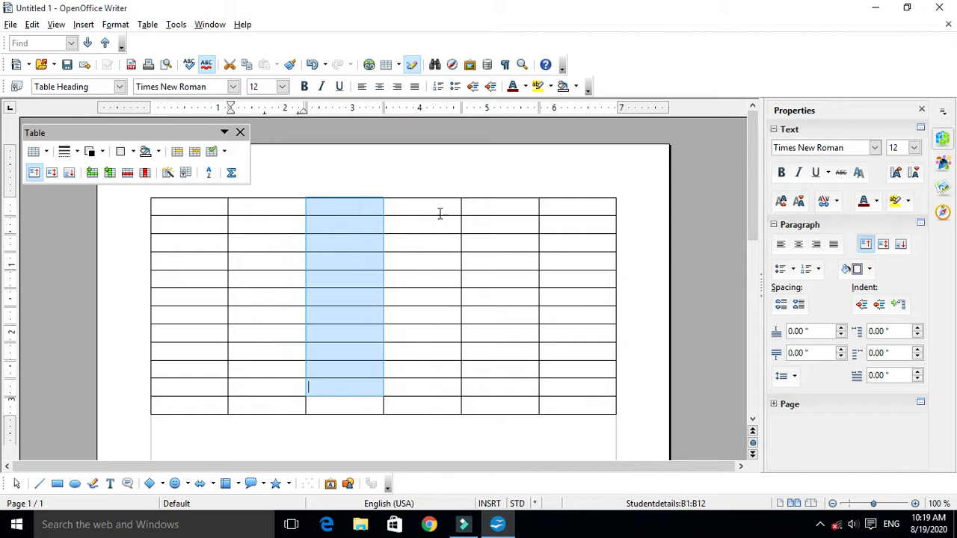
{"action": "left_click_drag", "start_coordinate": [440, 217], "coordinate": [436, 367]}
{"action": "left_click", "coordinate": [509, 188]}
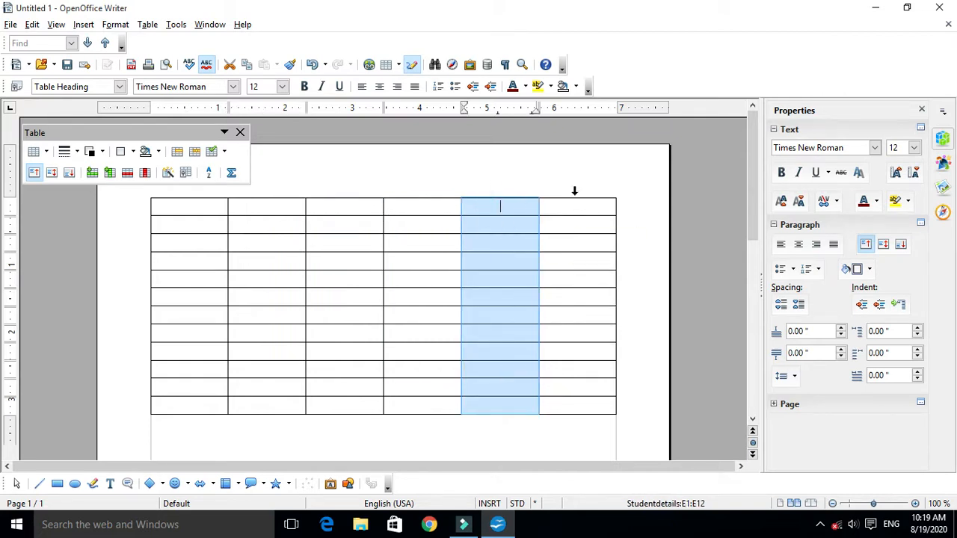
{"action": "left_click_drag", "start_coordinate": [576, 204], "coordinate": [573, 332]}
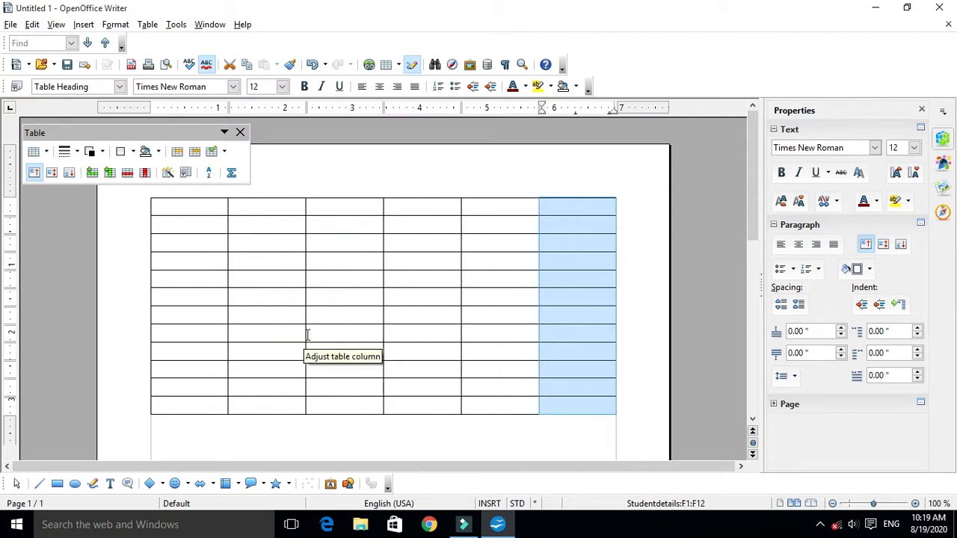
{"action": "left_click", "coordinate": [262, 280]}
- Highlight the table's rows one by one from the heading row down to the last row
{"action": "left_click", "coordinate": [144, 209]}
{"action": "left_click", "coordinate": [144, 224]}
{"action": "left_click", "coordinate": [143, 243]}
{"action": "left_click", "coordinate": [145, 260]}
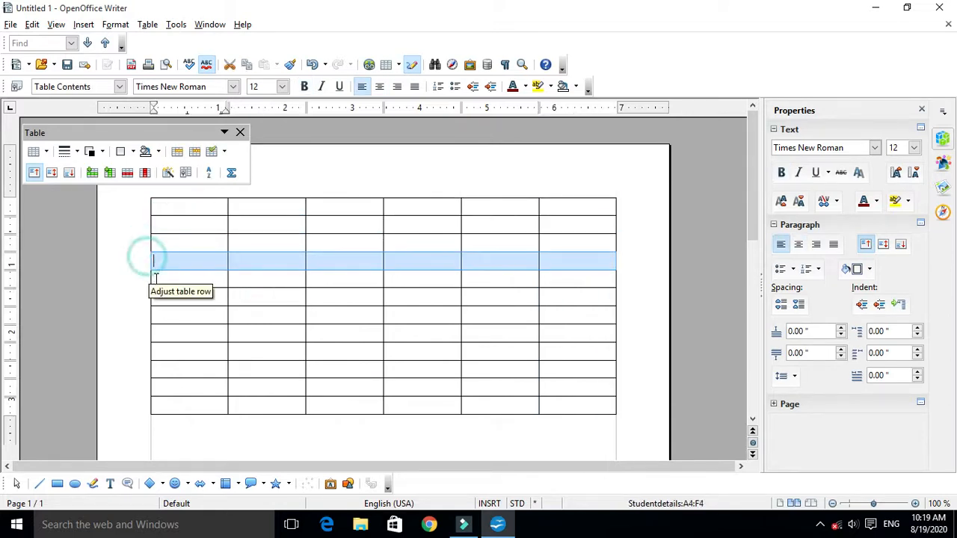
{"action": "left_click", "coordinate": [144, 278]}
{"action": "left_click", "coordinate": [147, 297]}
{"action": "left_click", "coordinate": [151, 315]}
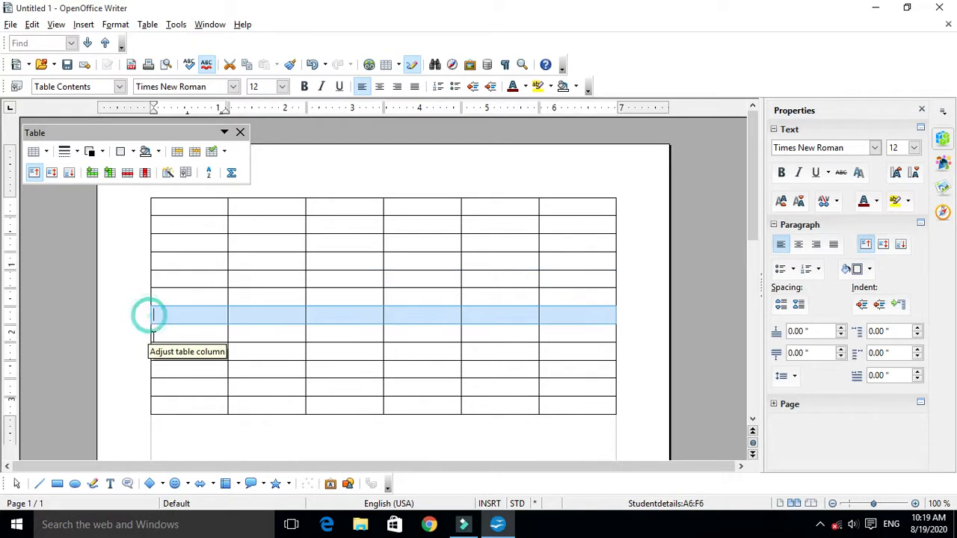
{"action": "left_click", "coordinate": [144, 334]}
{"action": "left_click", "coordinate": [142, 352]}
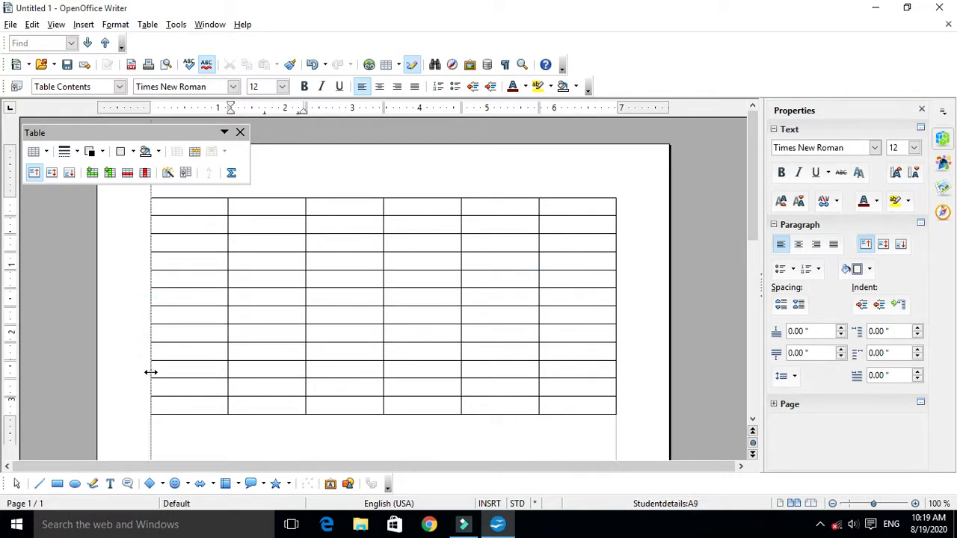
{"action": "left_click", "coordinate": [143, 368]}
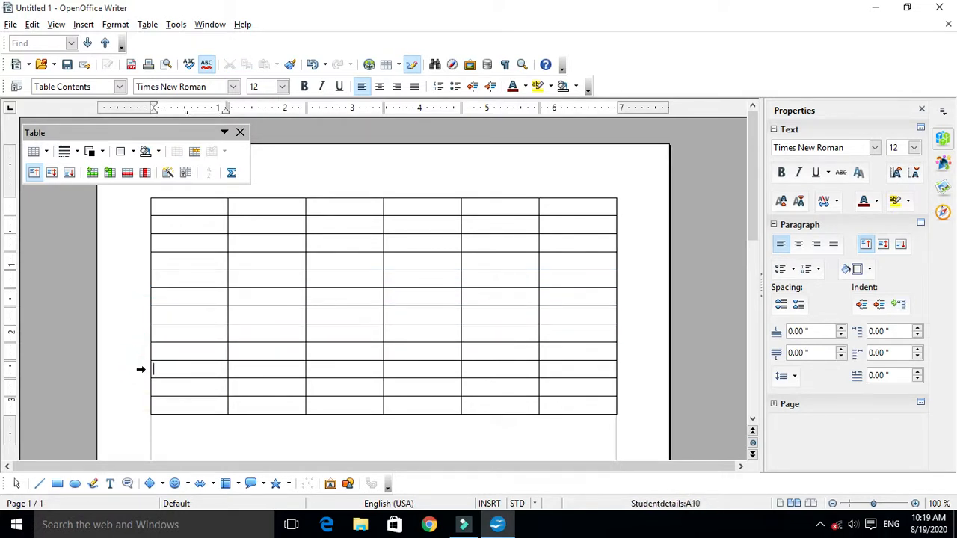
{"action": "left_click", "coordinate": [141, 369]}
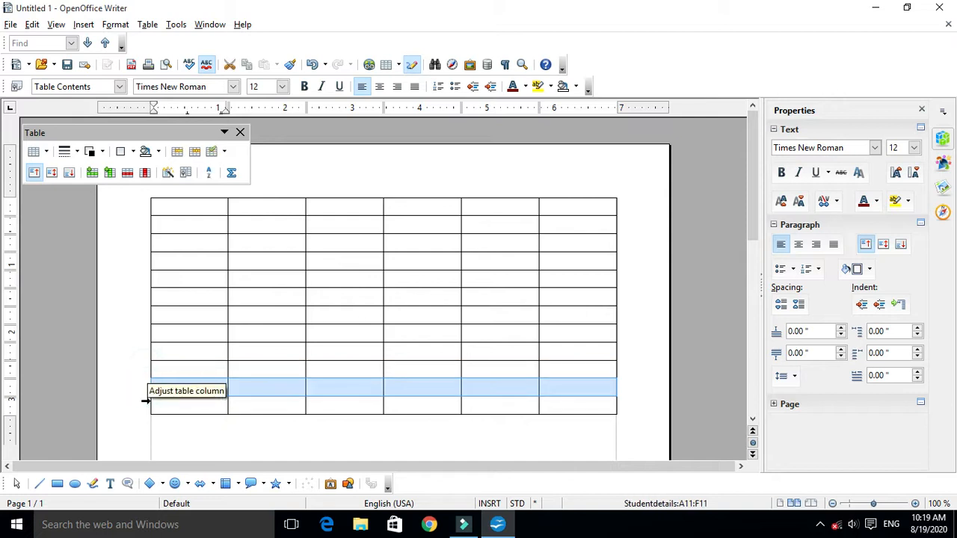
{"action": "left_click", "coordinate": [146, 402]}
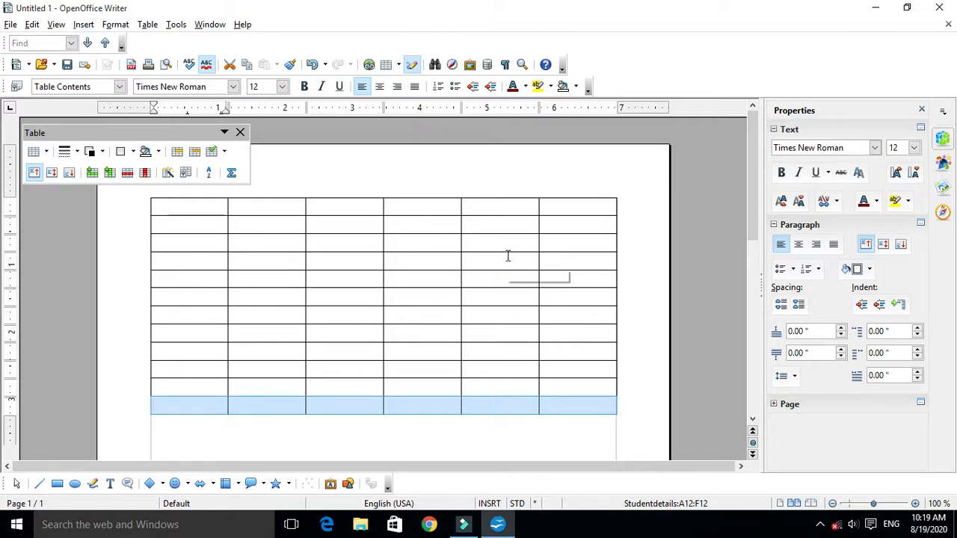
- Highlight the first column, the second row and the second column to compare columns with rows
{"action": "left_click_drag", "start_coordinate": [180, 207], "coordinate": [204, 407]}
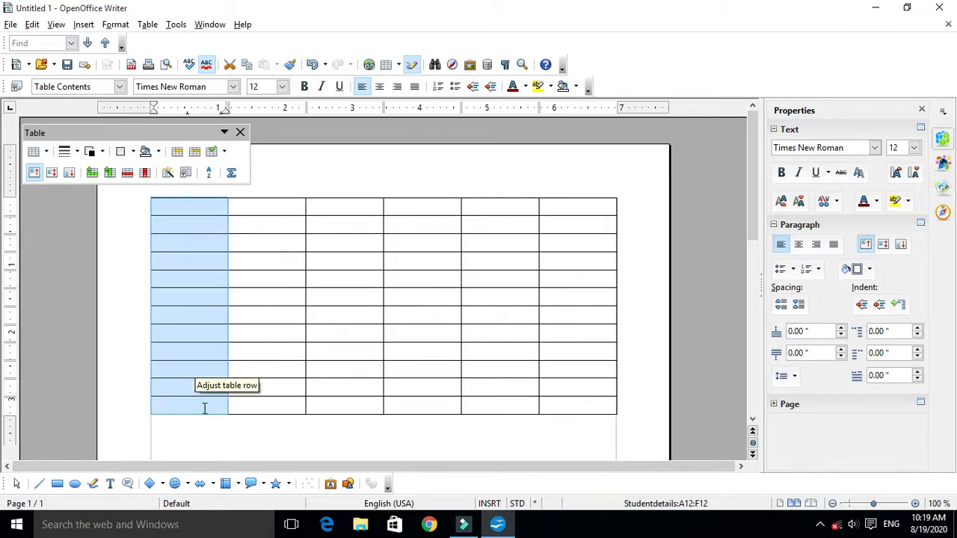
{"action": "left_click", "coordinate": [429, 228]}
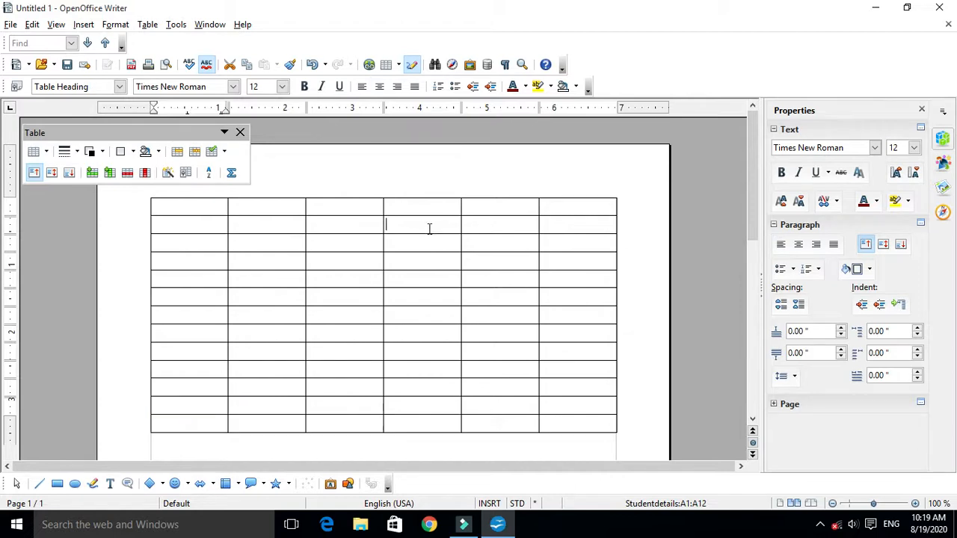
{"action": "left_click_drag", "start_coordinate": [162, 229], "coordinate": [637, 227]}
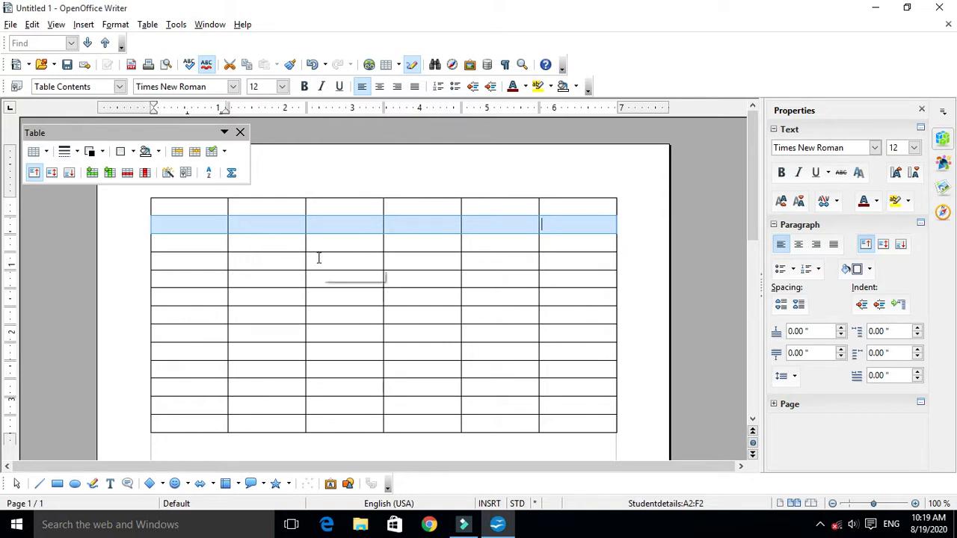
{"action": "left_click_drag", "start_coordinate": [276, 207], "coordinate": [292, 421]}
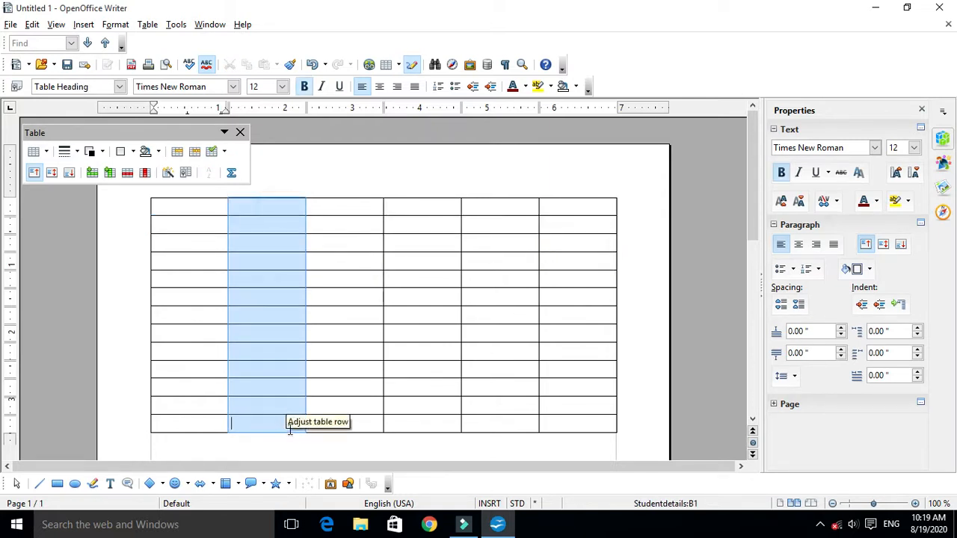
{"action": "left_click", "coordinate": [338, 290]}
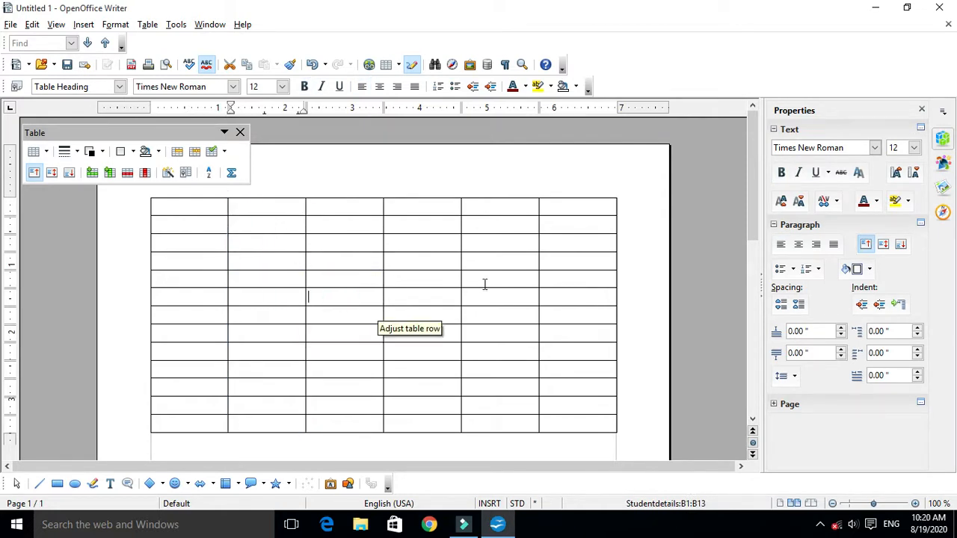
- Highlight the first five heading cells and the first ten cells of column A, and place the cursor in cell A1
{"action": "left_click_drag", "start_coordinate": [207, 203], "coordinate": [495, 205]}
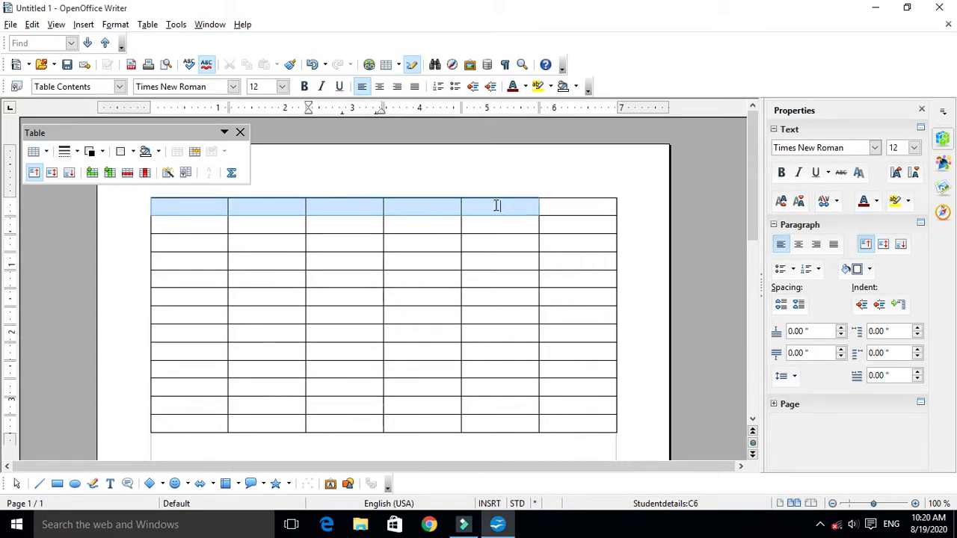
{"action": "left_click", "coordinate": [185, 222]}
{"action": "left_click_drag", "start_coordinate": [185, 212], "coordinate": [188, 367]}
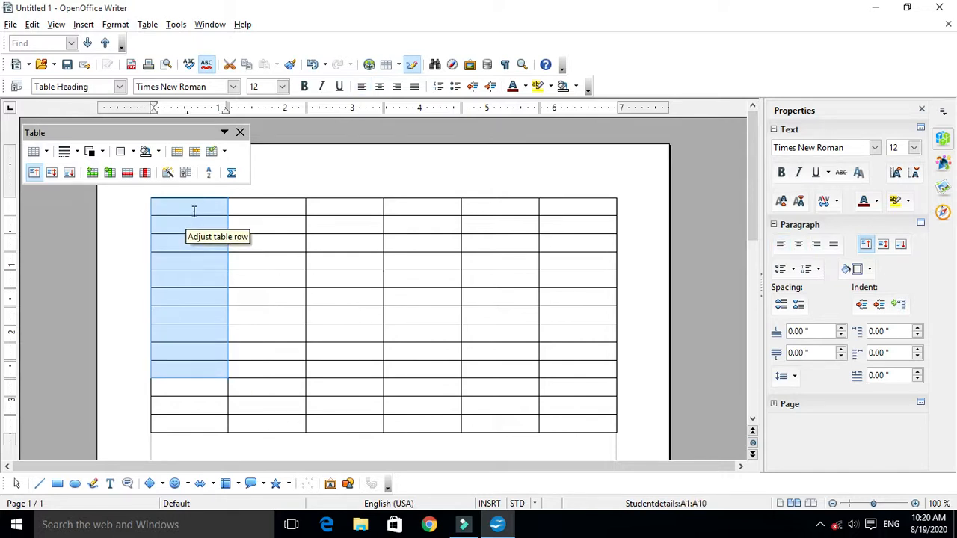
{"action": "left_click", "coordinate": [193, 211]}
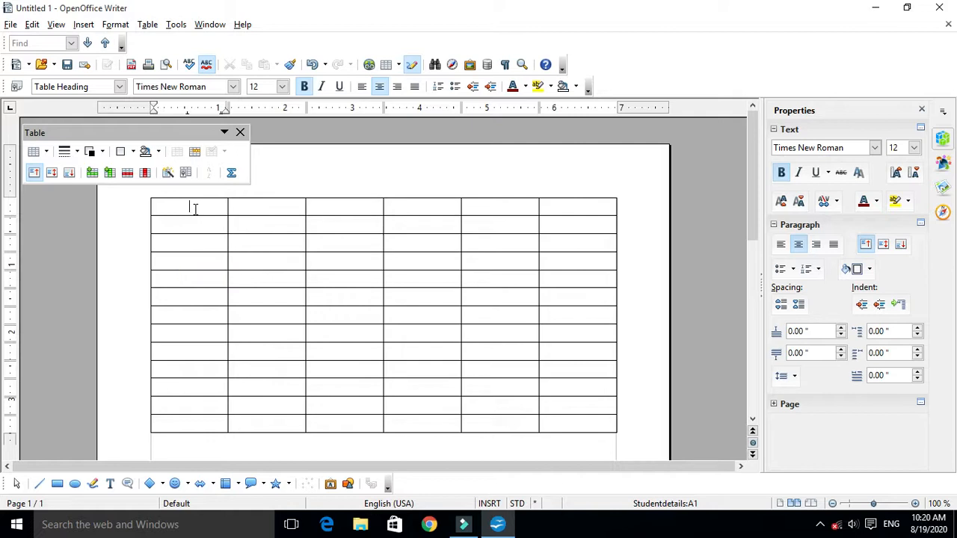
- Enter the heading "Sl. No." in cell A1 of the table and put the cursor back in that cell
{"action": "type", "text": "l. No."}
{"action": "key", "text": "Tab"}
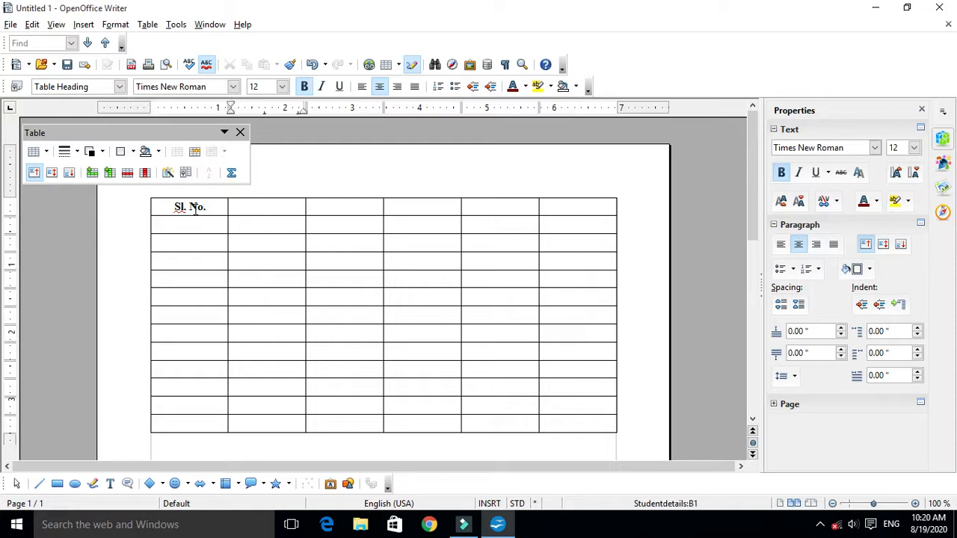
{"action": "left_click", "coordinate": [216, 204]}
- Open the On-Screen Keyboard, place it below the table's upper rows, and return the cursor to the "Sl. No." cell
{"action": "left_click", "coordinate": [149, 528]}
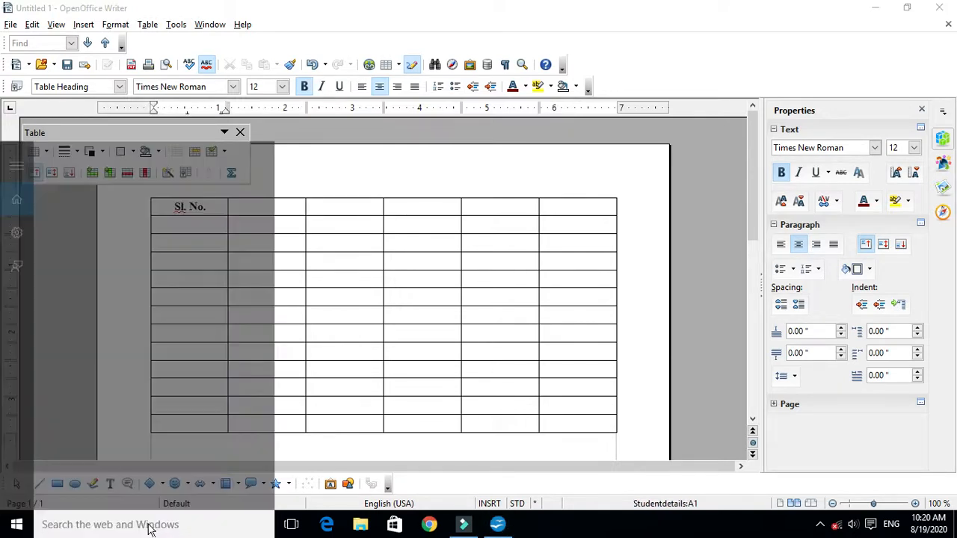
{"action": "type", "text": "key"}
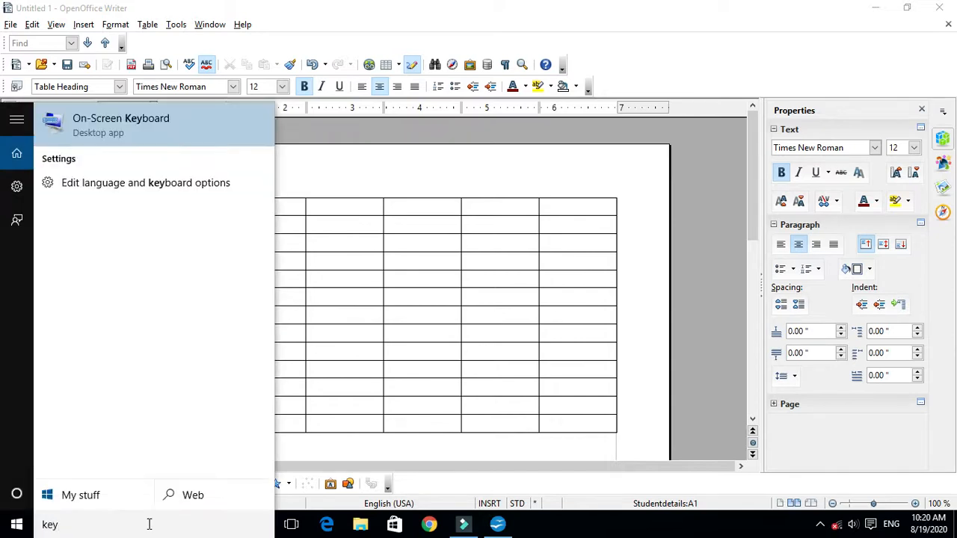
{"action": "key", "text": "Return"}
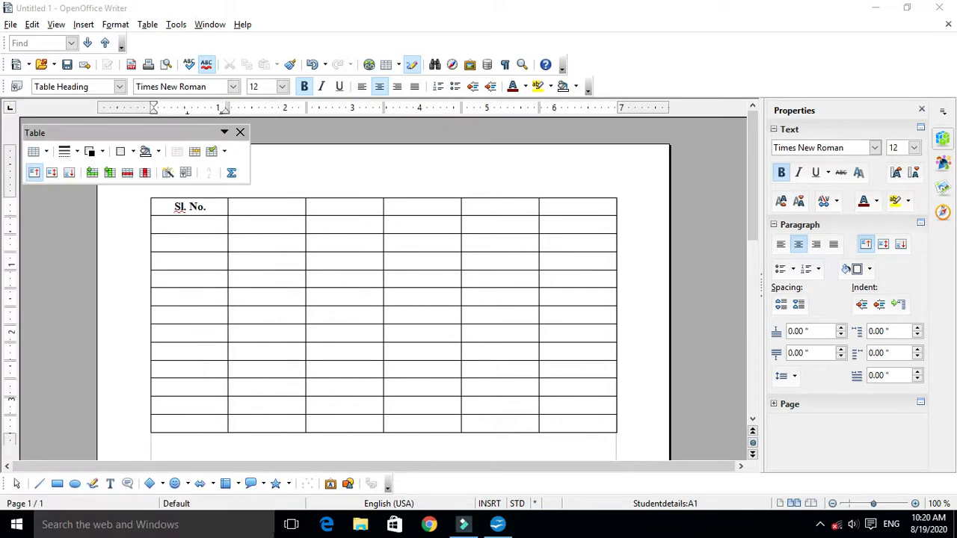
{"action": "left_click_drag", "start_coordinate": [349, 310], "coordinate": [241, 331]}
{"action": "left_click", "coordinate": [209, 208]}
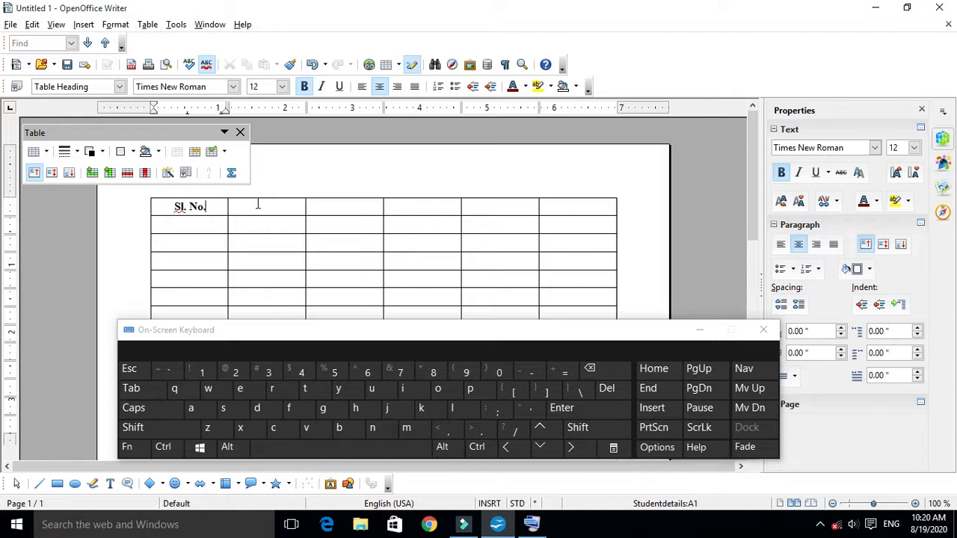
- Place the cursor directly in several heading cells, then in cells of the rows below, ending in cell A1
{"action": "left_click", "coordinate": [208, 208]}
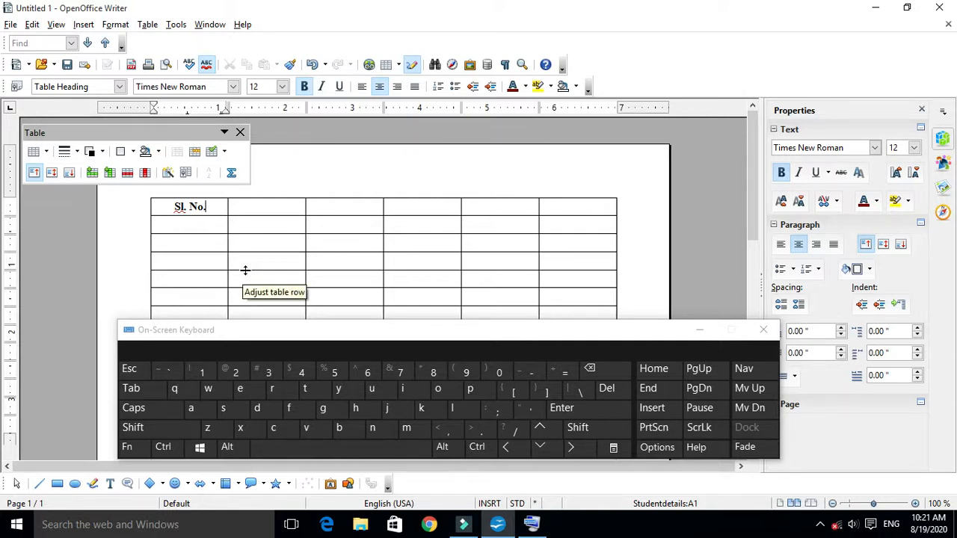
{"action": "left_click", "coordinate": [280, 208]}
{"action": "left_click", "coordinate": [329, 207]}
{"action": "left_click", "coordinate": [399, 208]}
{"action": "left_click", "coordinate": [481, 210]}
{"action": "left_click", "coordinate": [418, 224]}
{"action": "left_click", "coordinate": [418, 243]}
{"action": "left_click", "coordinate": [418, 265]}
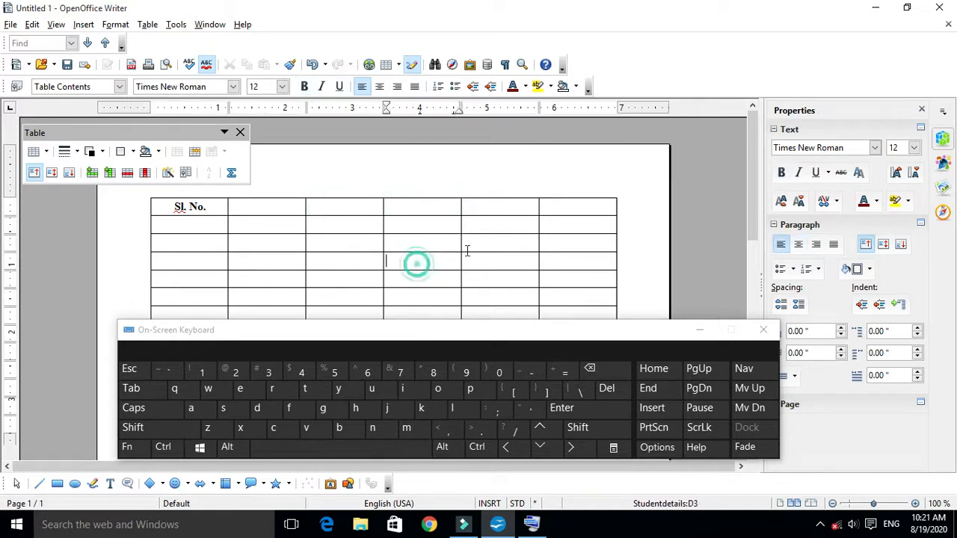
{"action": "left_click", "coordinate": [254, 225]}
{"action": "left_click", "coordinate": [214, 207]}
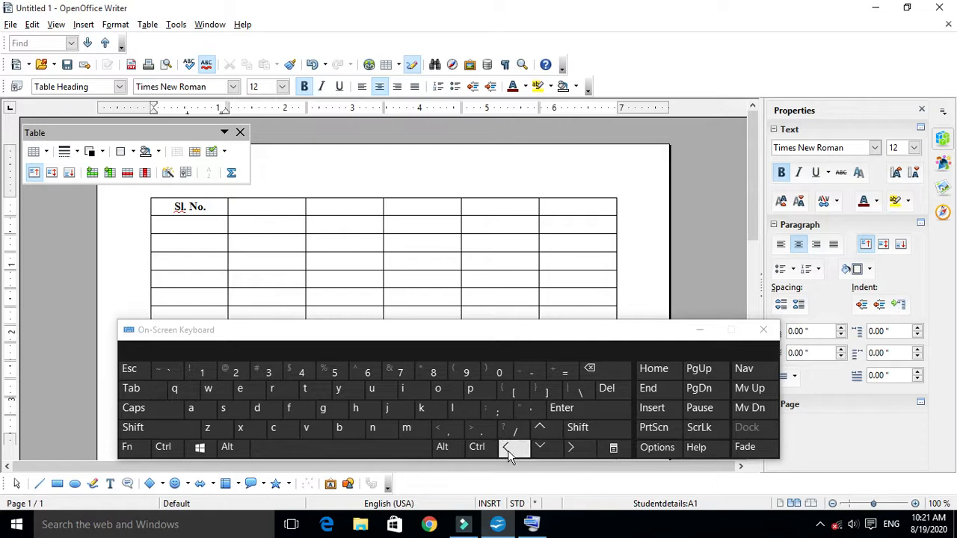
- Move the cursor along the heading row, down a few rows and back to cell A1 using the on-screen keyboard
{"action": "left_click", "coordinate": [573, 453]}
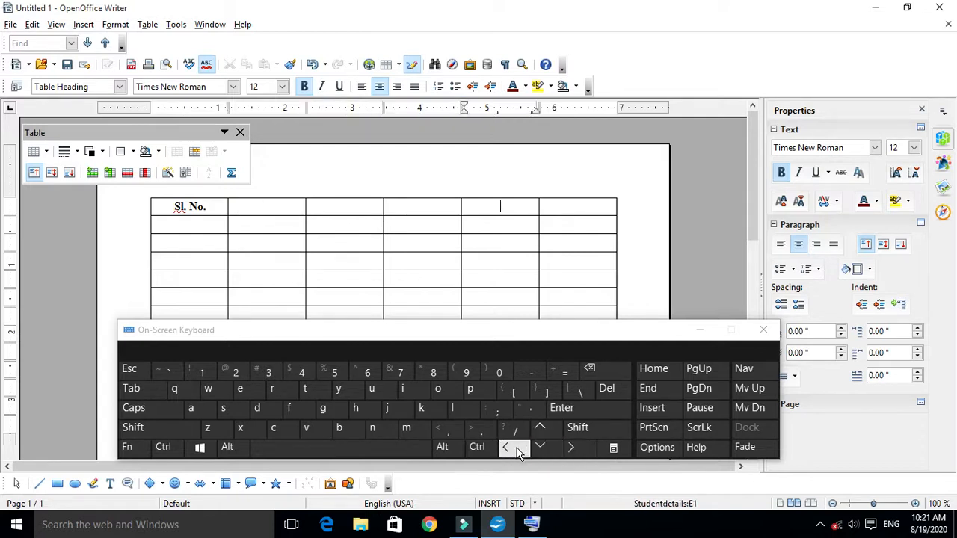
{"action": "left_click", "coordinate": [516, 449]}
{"action": "left_click", "coordinate": [516, 449]}
{"action": "left_click", "coordinate": [540, 448]}
{"action": "left_click", "coordinate": [540, 448]}
{"action": "left_click", "coordinate": [540, 449]}
{"action": "left_click", "coordinate": [538, 432]}
{"action": "left_click", "coordinate": [538, 432]}
{"action": "left_click", "coordinate": [539, 432]}
{"action": "left_click", "coordinate": [539, 432]}
{"action": "left_click", "coordinate": [509, 448]}
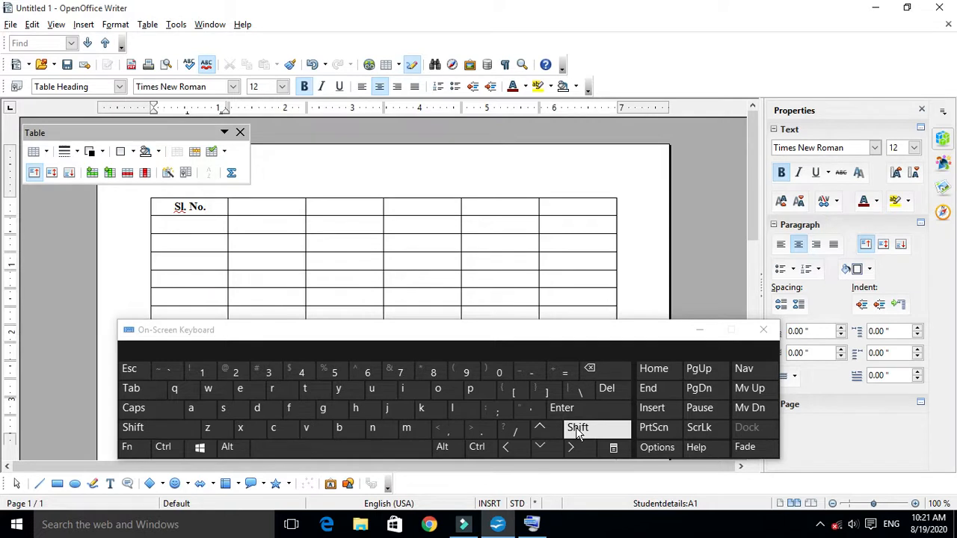
- Advance the cursor cell by cell from A1 through the first three rows to cell F3 with the on-screen keyboard
{"action": "left_click", "coordinate": [153, 396]}
{"action": "left_click", "coordinate": [153, 397]}
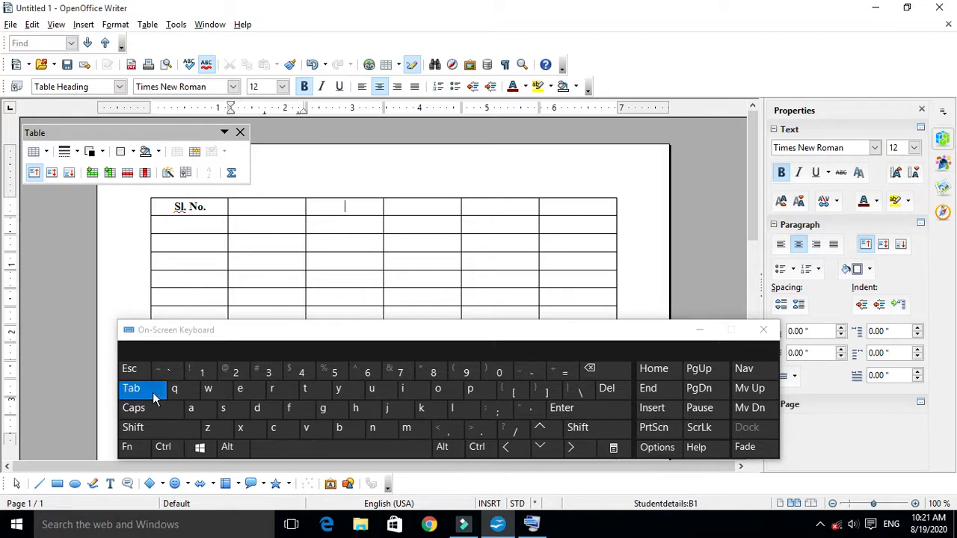
{"action": "left_click", "coordinate": [154, 397]}
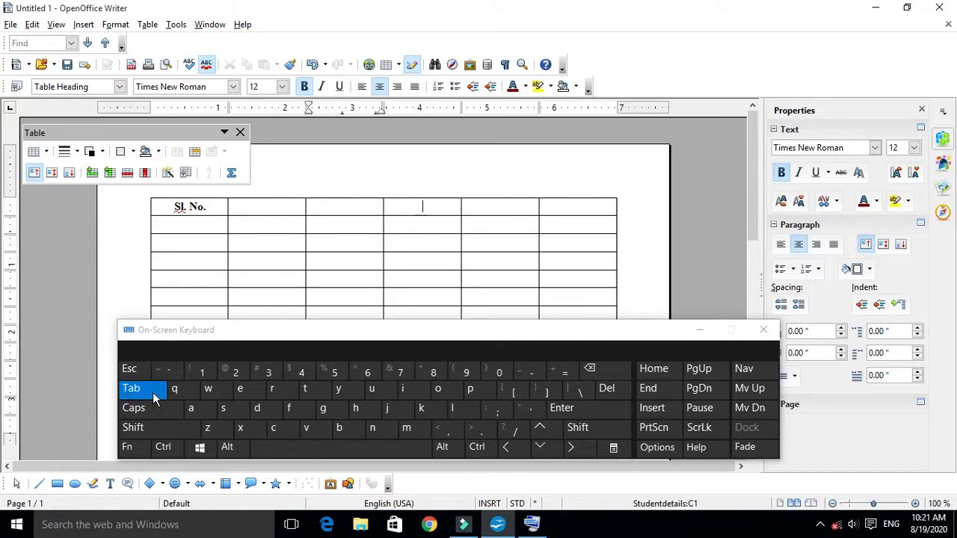
{"action": "left_click", "coordinate": [153, 396]}
{"action": "left_click", "coordinate": [153, 396]}
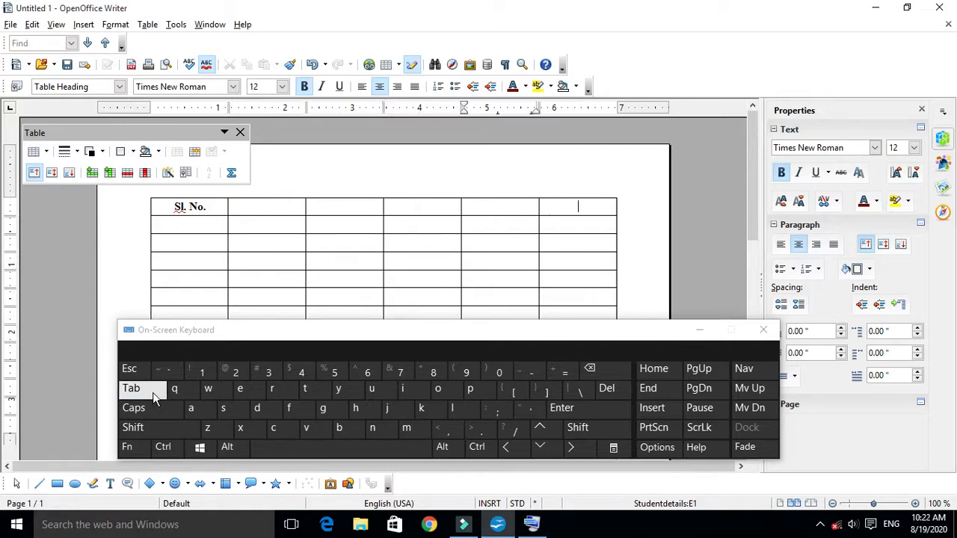
{"action": "left_click", "coordinate": [153, 396]}
{"action": "left_click", "coordinate": [154, 396]}
{"action": "left_click", "coordinate": [154, 396]}
{"action": "left_click", "coordinate": [153, 396]}
{"action": "left_click", "coordinate": [153, 396]}
{"action": "left_click", "coordinate": [153, 396]}
{"action": "left_click", "coordinate": [154, 396]}
{"action": "left_click", "coordinate": [153, 396]}
{"action": "left_click", "coordinate": [153, 396]}
{"action": "left_click", "coordinate": [154, 396]}
{"action": "left_click", "coordinate": [153, 397]}
{"action": "left_click", "coordinate": [153, 396]}
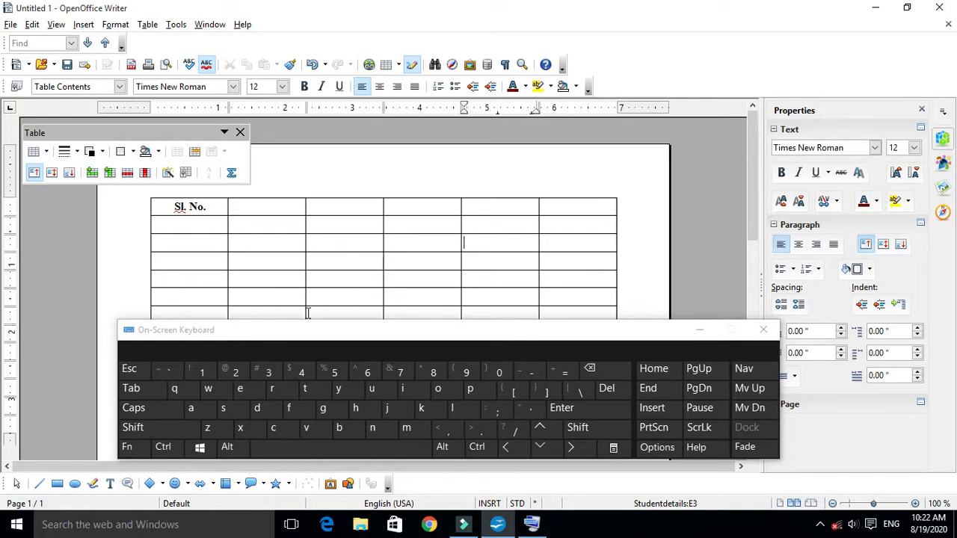
{"action": "left_click", "coordinate": [132, 389]}
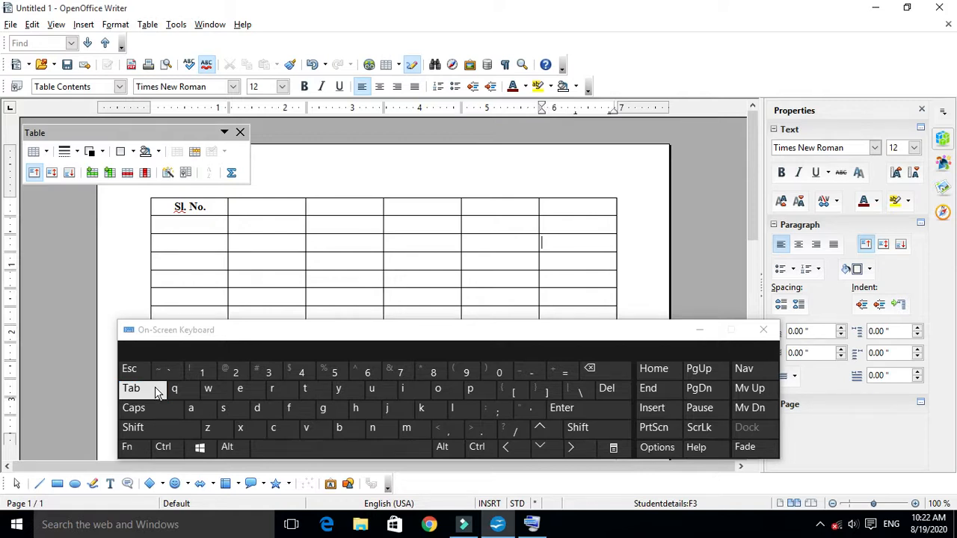
- Start from cell B1 and move the cursor right, down, up and left through the table, ending in cell A2
{"action": "left_click", "coordinate": [252, 203]}
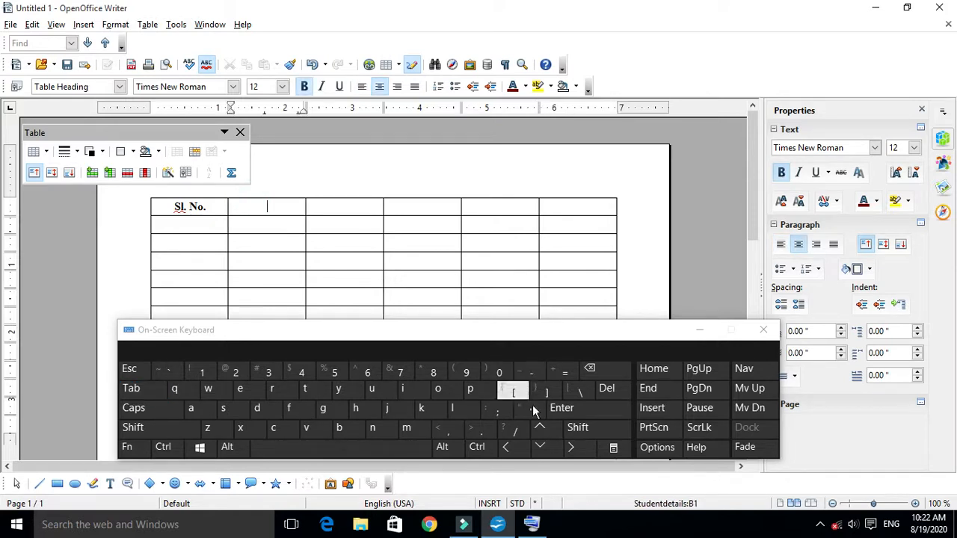
{"action": "left_click", "coordinate": [570, 447]}
{"action": "left_click", "coordinate": [570, 447]}
{"action": "left_click", "coordinate": [570, 447]}
{"action": "left_click", "coordinate": [569, 447]}
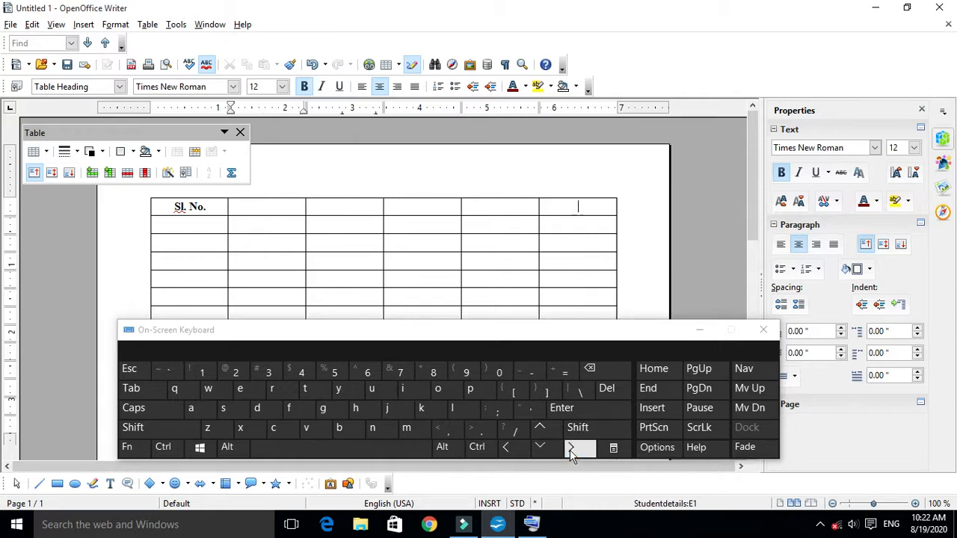
{"action": "left_click", "coordinate": [570, 448]}
{"action": "left_click", "coordinate": [570, 447]}
{"action": "left_click", "coordinate": [570, 447]}
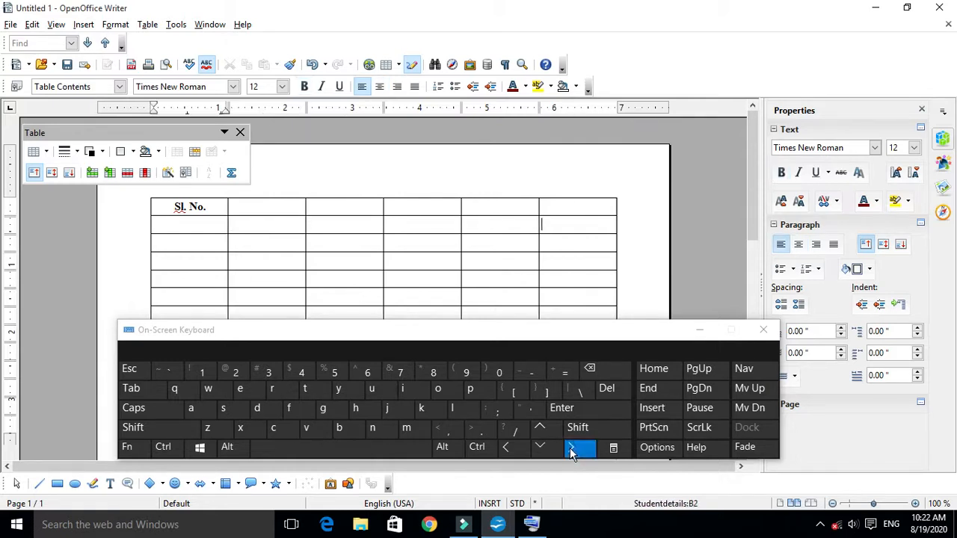
{"action": "left_click", "coordinate": [570, 447]}
{"action": "left_click", "coordinate": [541, 452]}
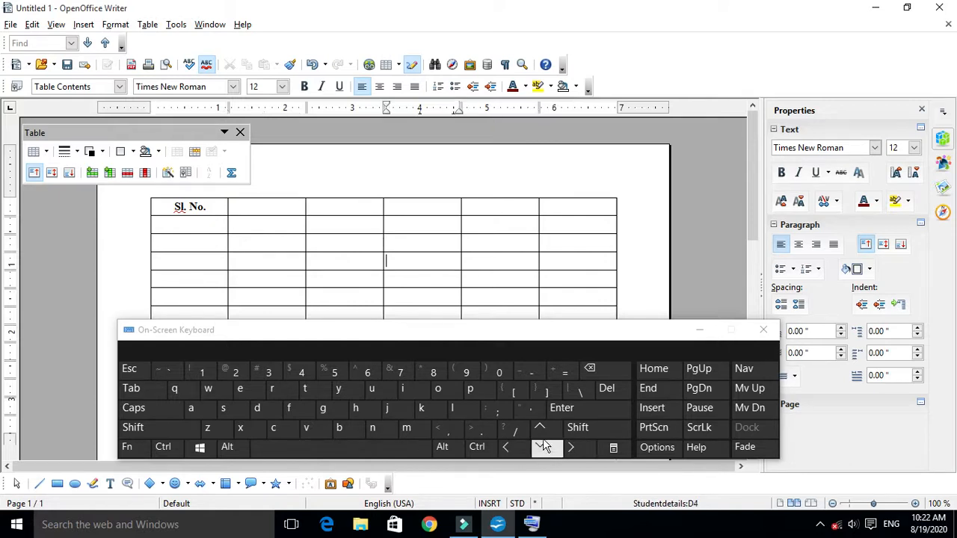
{"action": "left_click", "coordinate": [539, 437]}
{"action": "left_click", "coordinate": [539, 430]}
{"action": "left_click", "coordinate": [538, 430]}
{"action": "left_click", "coordinate": [513, 447]}
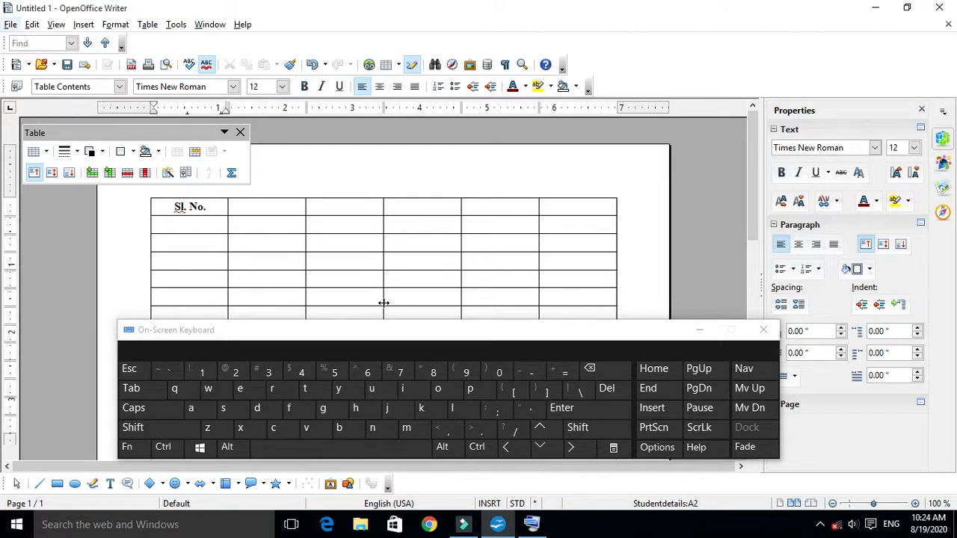
- Demonstrate moving to the next and the previous cell between B1 and A1 with the on-screen keyboard, ending in A1
{"action": "left_click", "coordinate": [250, 207]}
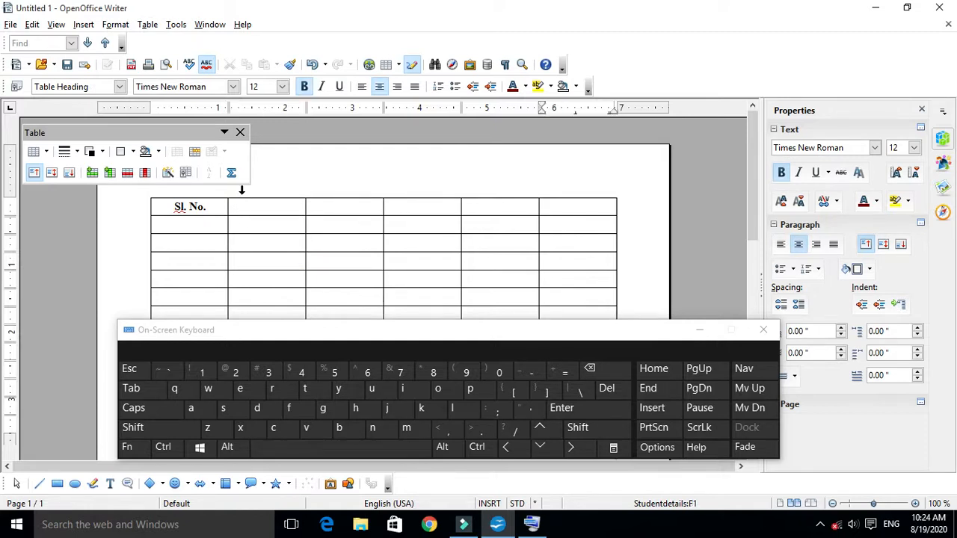
{"action": "left_click", "coordinate": [127, 394]}
{"action": "left_click", "coordinate": [253, 207]}
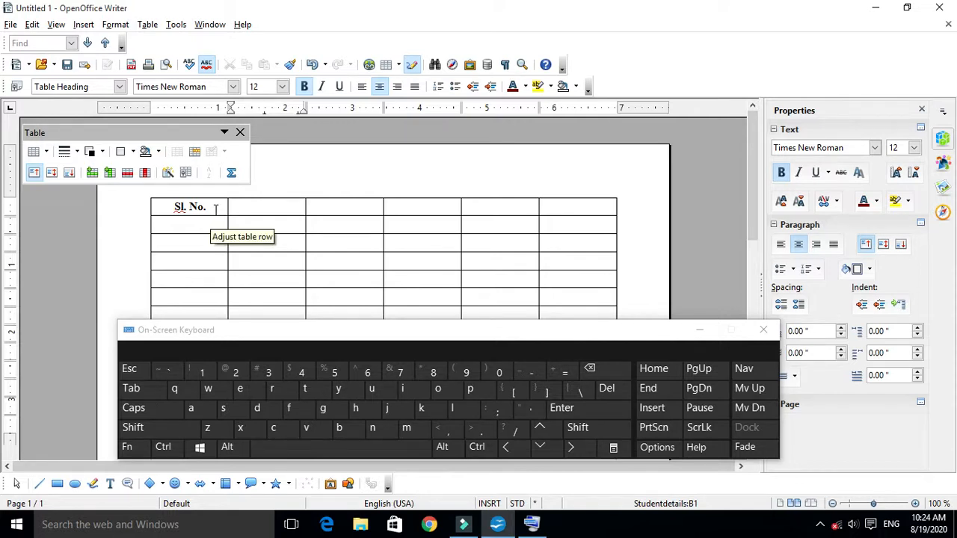
{"action": "left_click", "coordinate": [160, 432]}
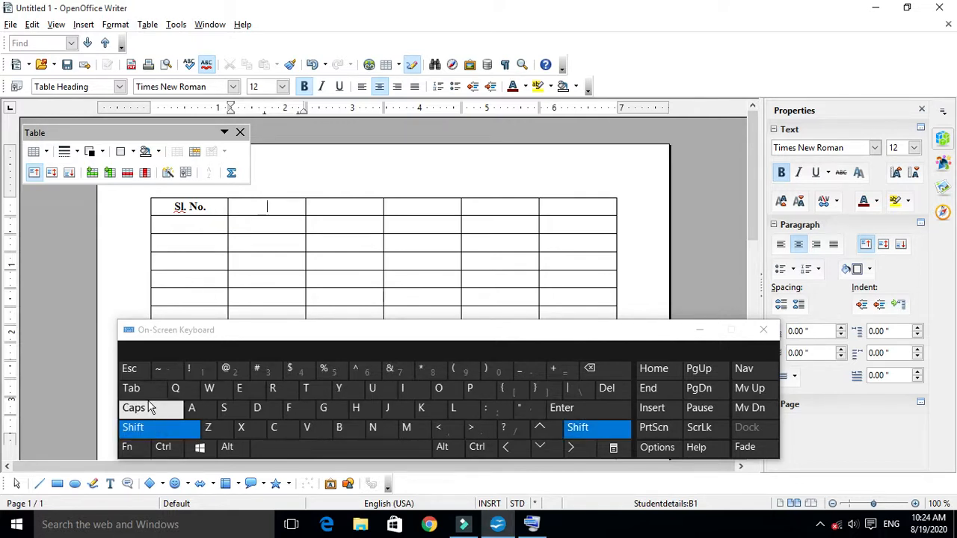
{"action": "left_click", "coordinate": [144, 390]}
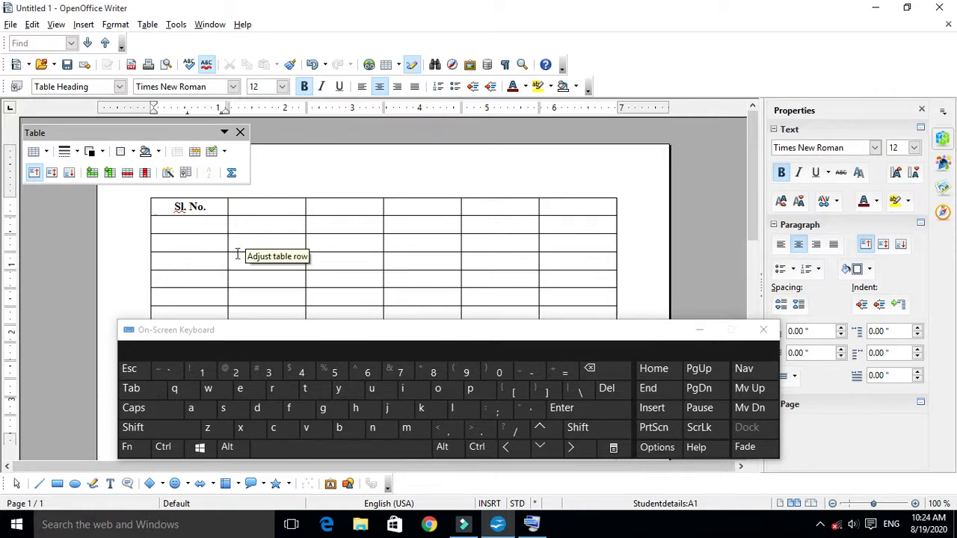
{"action": "left_click", "coordinate": [142, 388]}
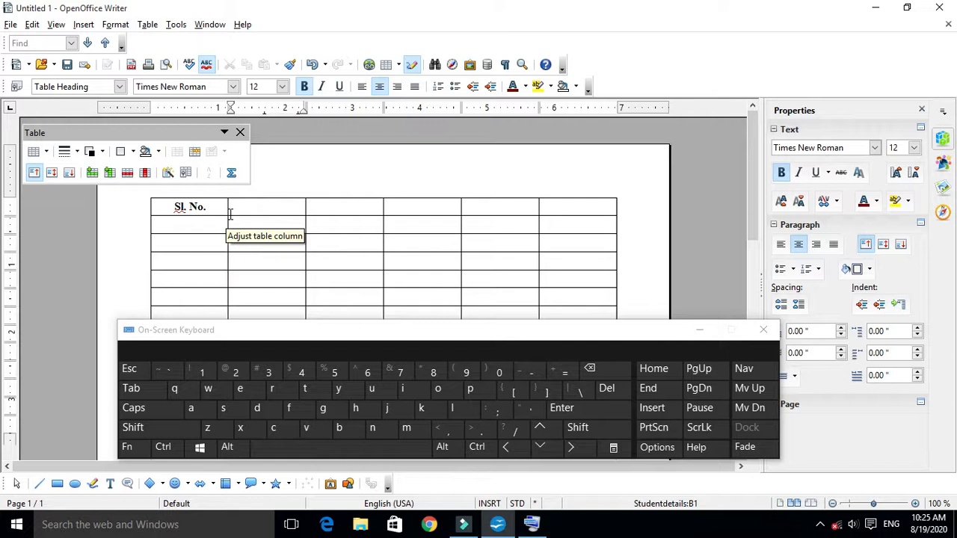
{"action": "left_click", "coordinate": [170, 429]}
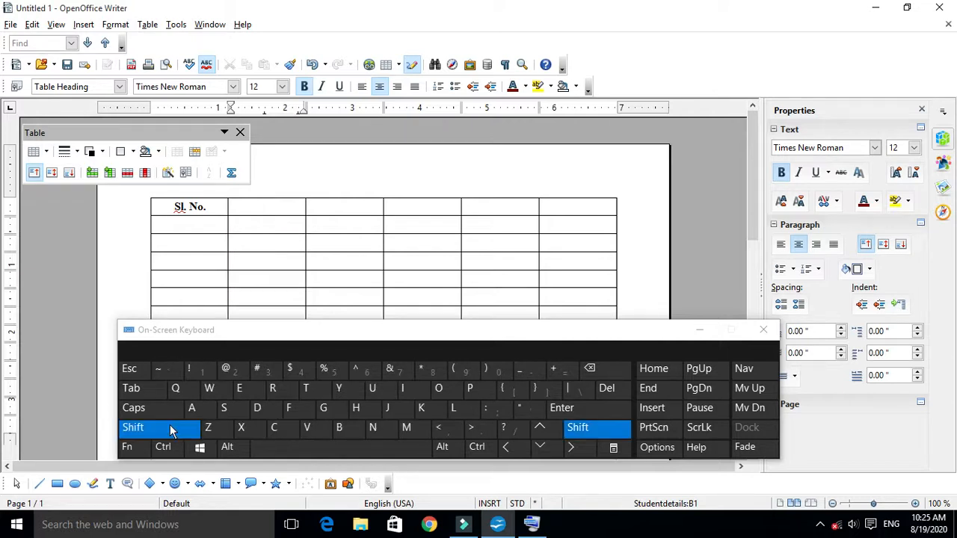
{"action": "left_click", "coordinate": [137, 396]}
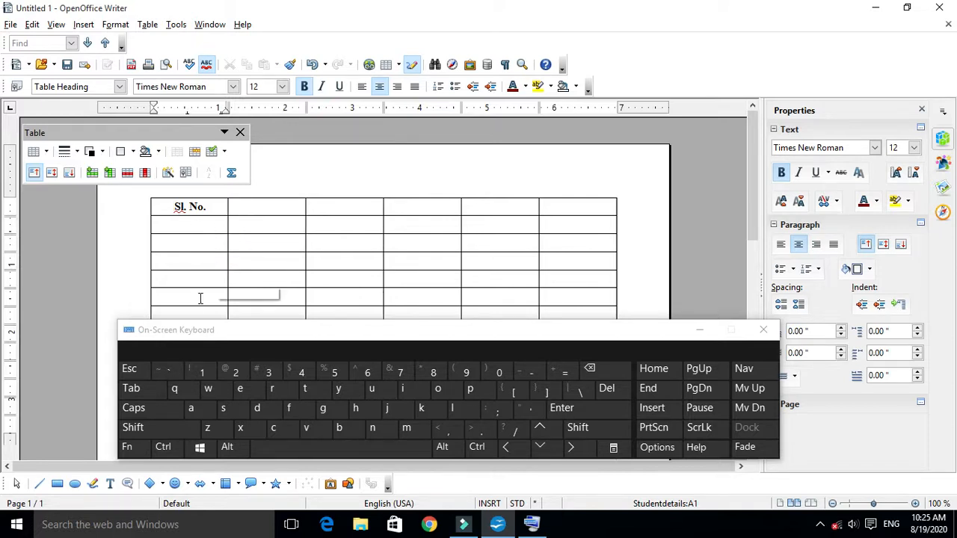
- Move the cursor down the first column to cell A4 and back up towards the heading row
{"action": "left_click", "coordinate": [540, 447]}
{"action": "left_click", "coordinate": [540, 446]}
{"action": "left_click", "coordinate": [540, 446]}
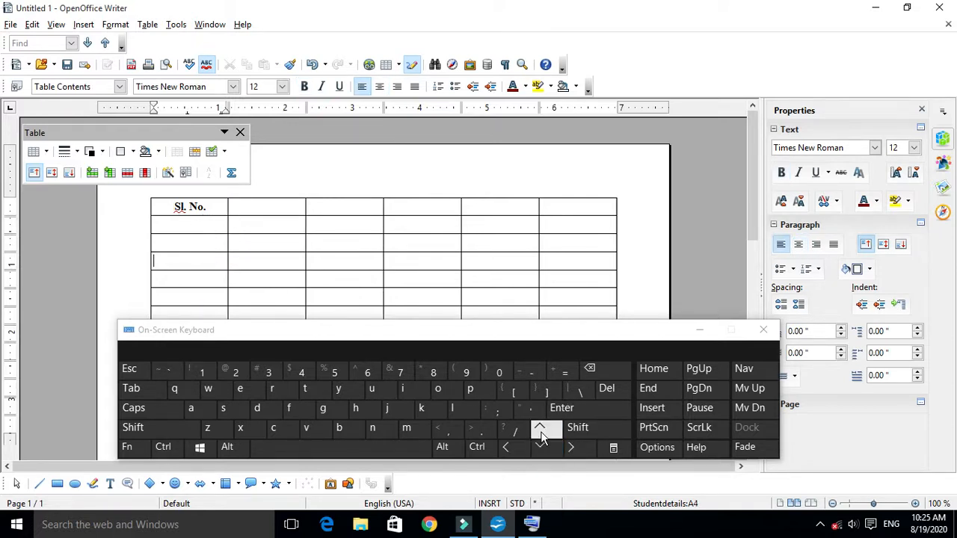
{"action": "left_click", "coordinate": [542, 433]}
{"action": "left_click", "coordinate": [543, 433]}
{"action": "left_click", "coordinate": [542, 433]}
- Move the cursor rightward along the heading row and back left to the "Sl. No." cell
{"action": "left_click", "coordinate": [573, 447]}
{"action": "left_click", "coordinate": [573, 448]}
{"action": "left_click", "coordinate": [573, 448]}
{"action": "left_click", "coordinate": [573, 447]}
{"action": "left_click", "coordinate": [573, 448]}
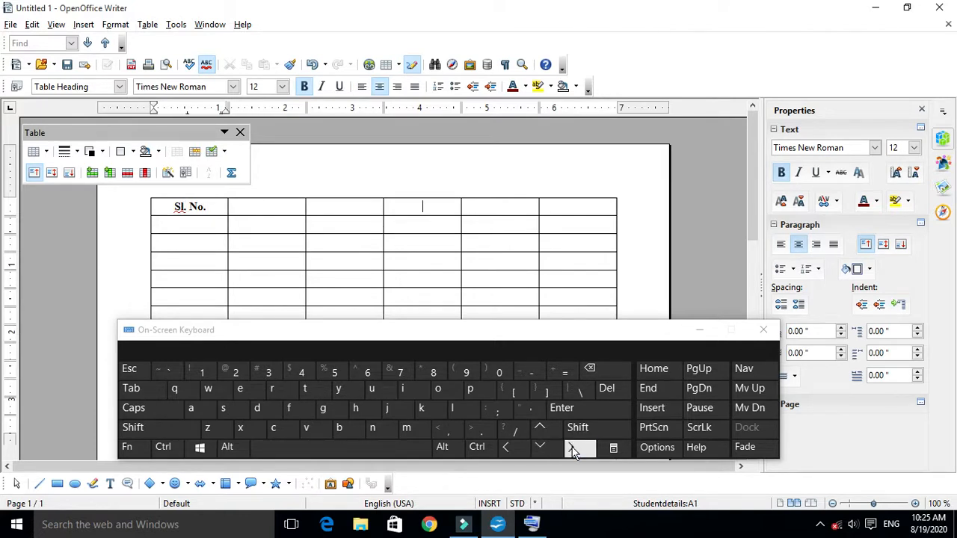
{"action": "left_click", "coordinate": [572, 447]}
{"action": "left_click", "coordinate": [513, 459]}
{"action": "left_click", "coordinate": [513, 451]}
{"action": "left_click", "coordinate": [513, 452]}
{"action": "left_click", "coordinate": [513, 451]}
{"action": "left_click", "coordinate": [514, 452]}
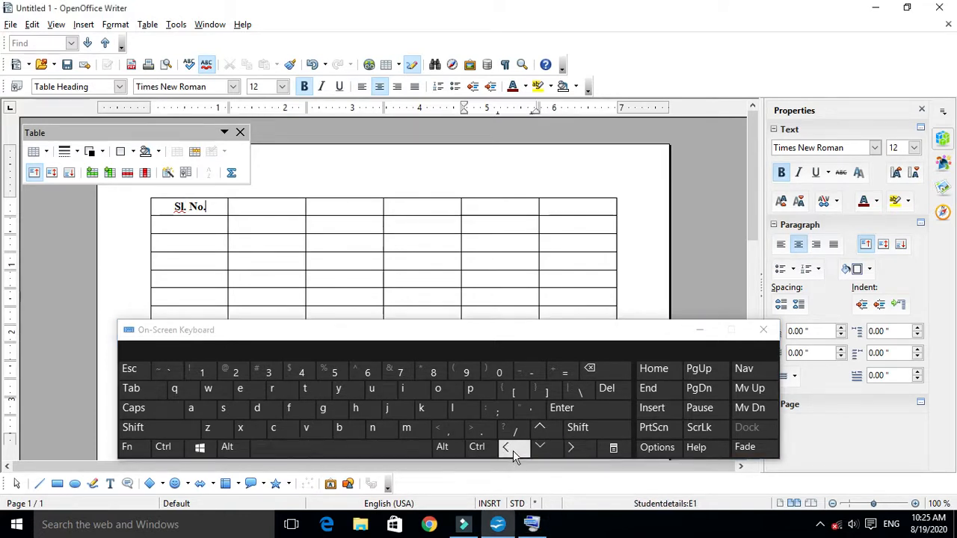
- Move the cursor right along the heading row, down several rows and left to cell A5
{"action": "left_click", "coordinate": [584, 449]}
{"action": "left_click", "coordinate": [584, 450]}
{"action": "left_click", "coordinate": [584, 450]}
{"action": "left_click", "coordinate": [584, 449]}
{"action": "left_click", "coordinate": [555, 451]}
{"action": "left_click", "coordinate": [555, 450]}
{"action": "left_click", "coordinate": [555, 451]}
{"action": "left_click", "coordinate": [555, 451]}
{"action": "left_click", "coordinate": [515, 452]}
{"action": "left_click", "coordinate": [514, 451]}
{"action": "left_click", "coordinate": [514, 452]}
{"action": "left_click", "coordinate": [523, 454]}
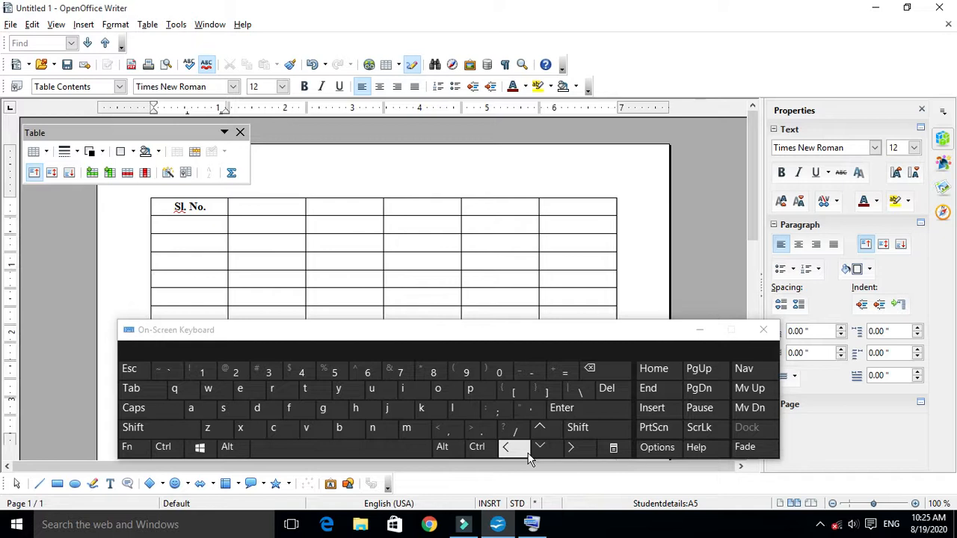